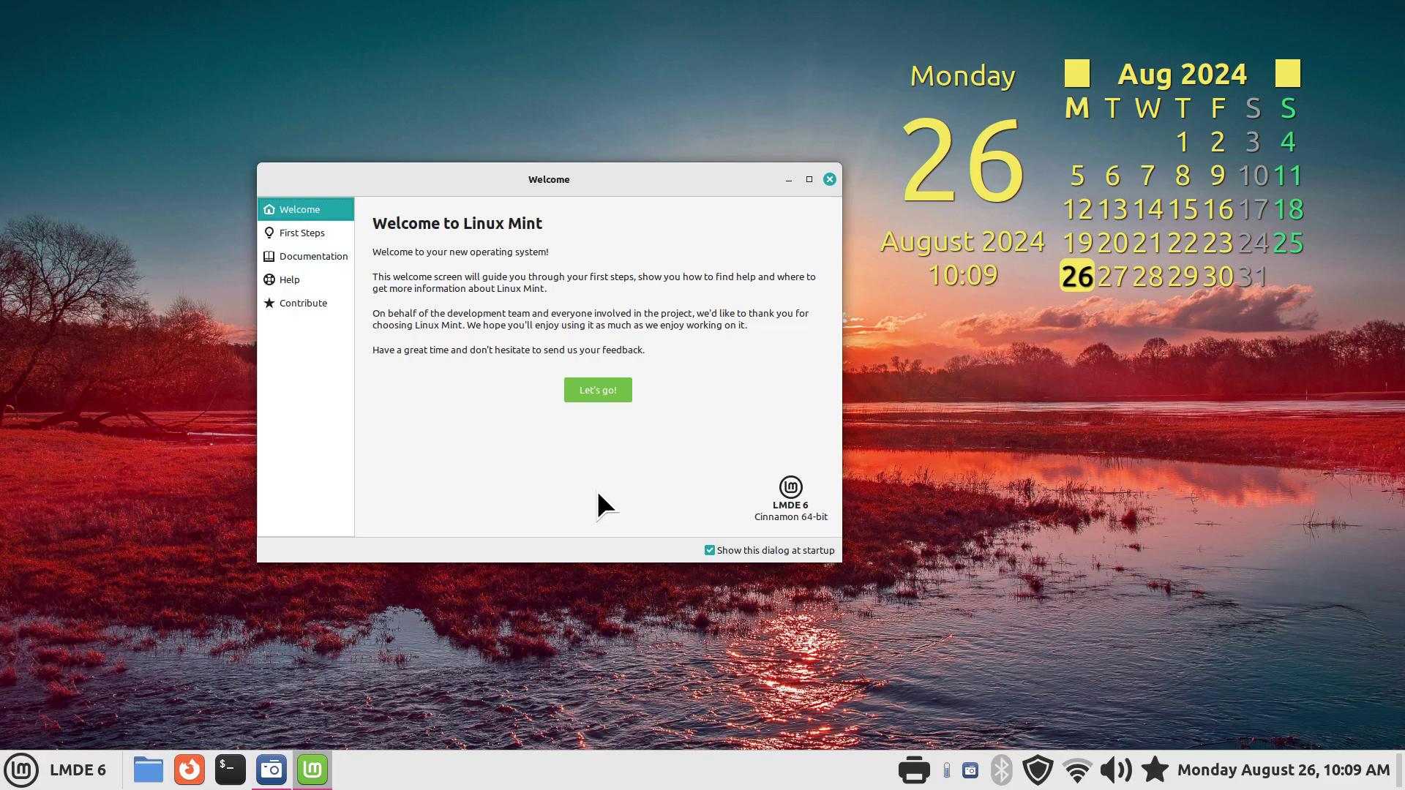
Close the Linux Mint Welcome window so the Cinnamon desktop and calendar desklet are unobstructed.
{"action": "left_click", "coordinate": [830, 178]}
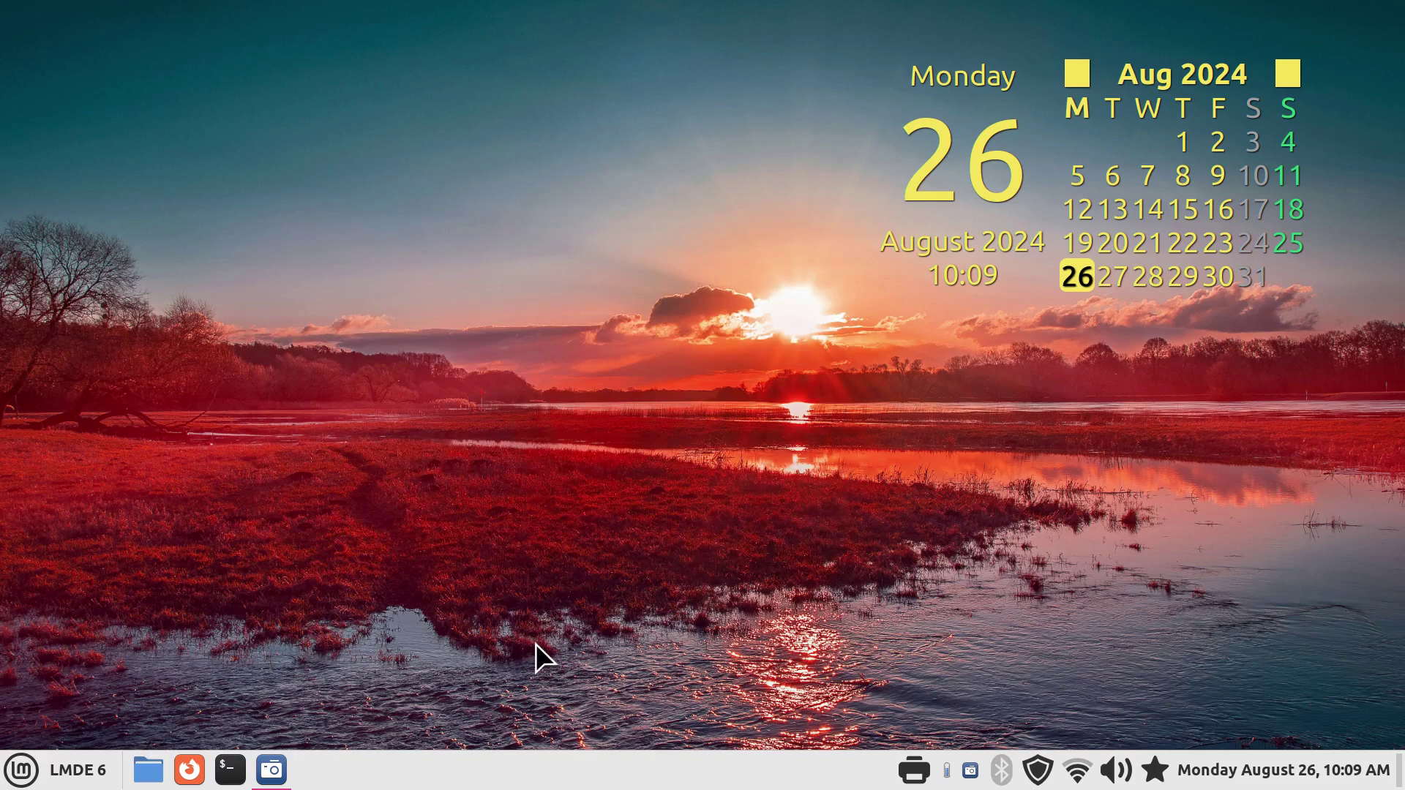
Open System Settings from the panel, show System Info, and copy its details to the clipboard.
{"action": "right_click", "coordinate": [517, 780]}
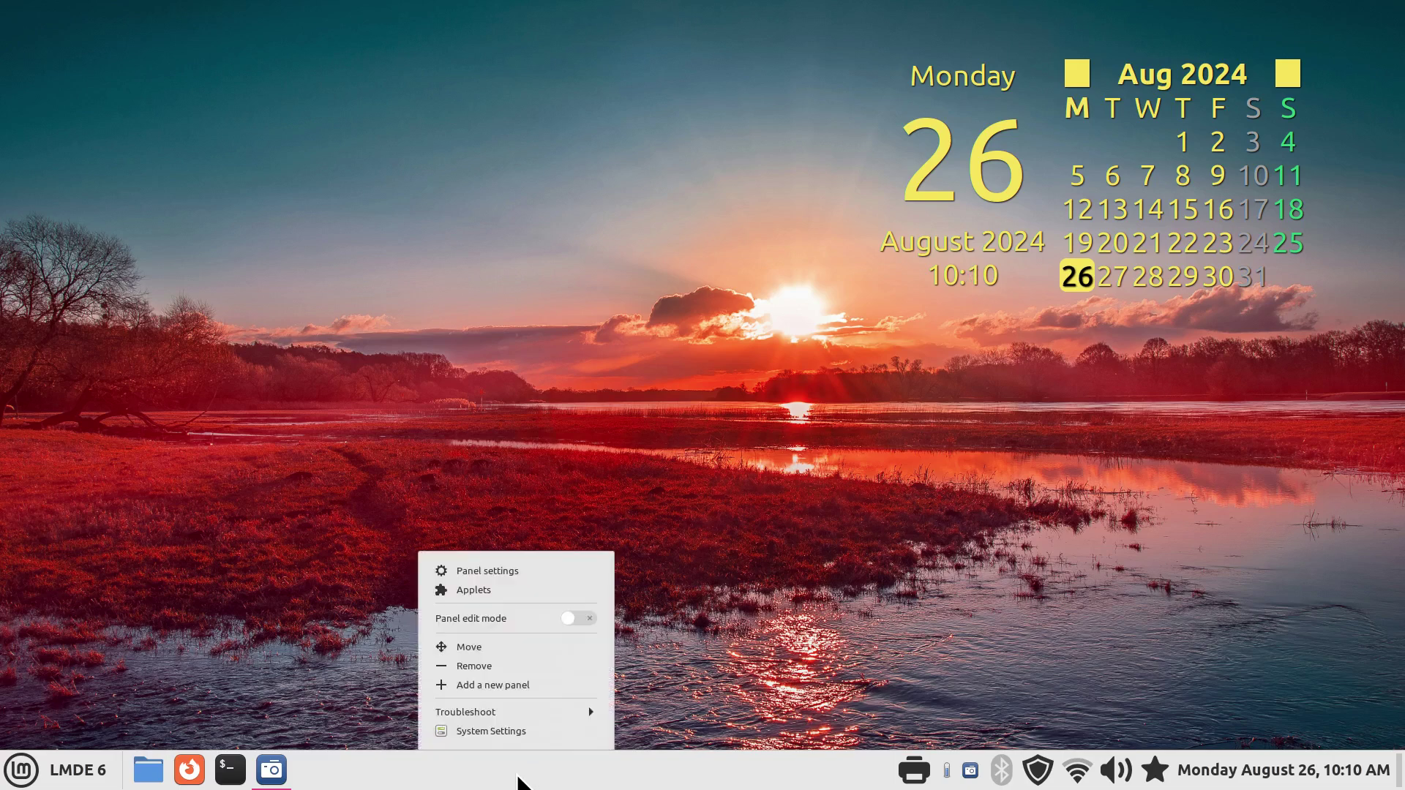
{"action": "left_click", "coordinate": [533, 737]}
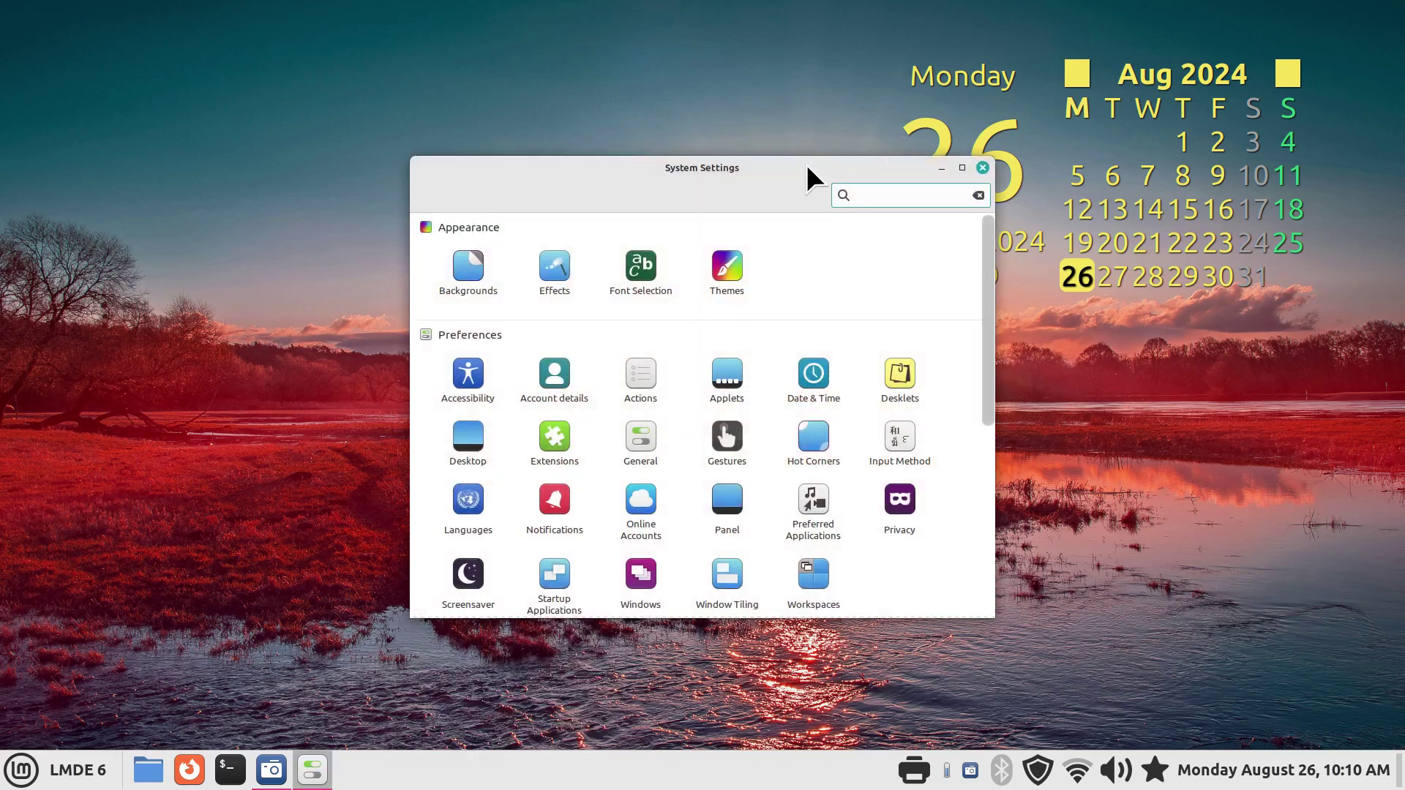
{"action": "left_click_drag", "start_coordinate": [805, 164], "coordinate": [797, 57]}
{"action": "left_click_drag", "start_coordinate": [980, 251], "coordinate": [973, 458]}
{"action": "left_click", "coordinate": [882, 318]}
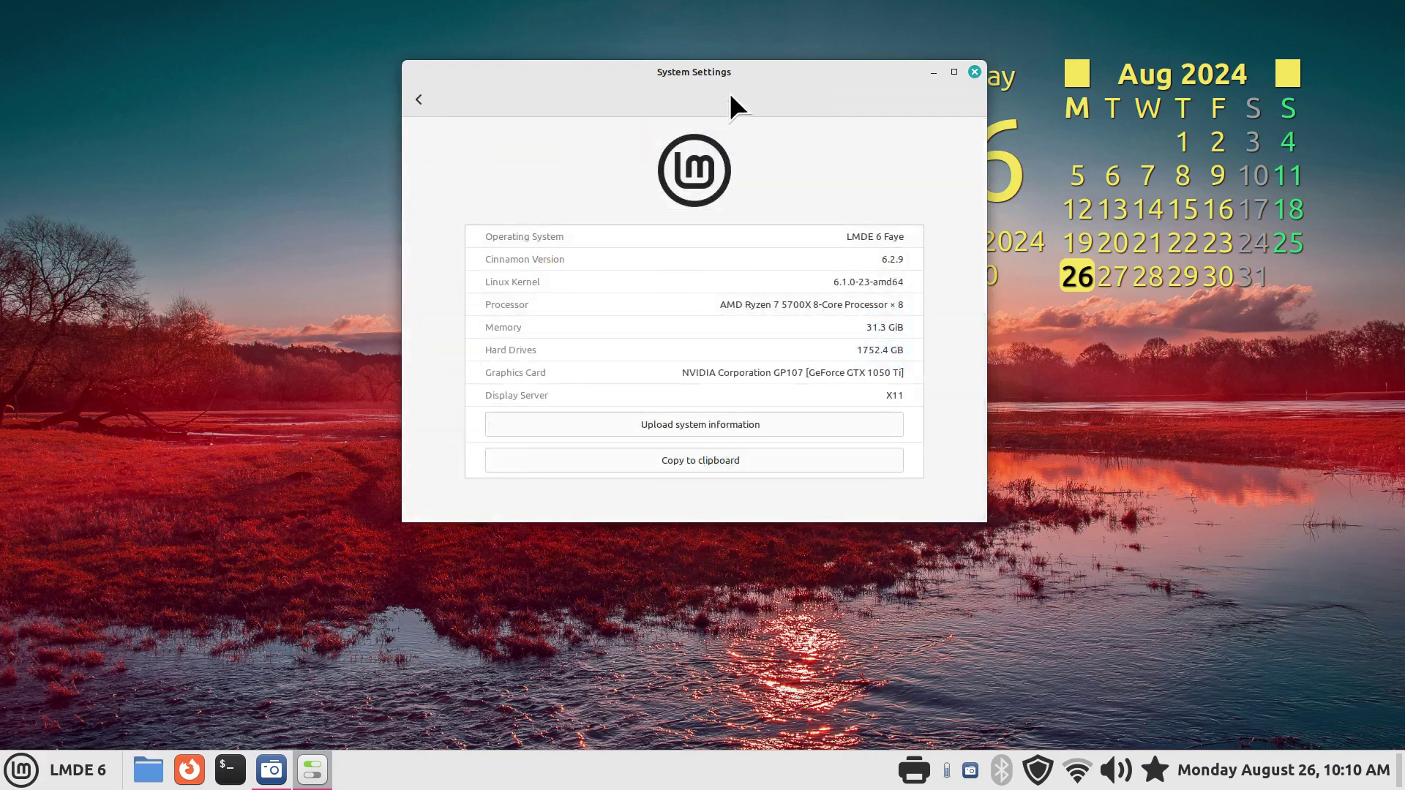
{"action": "left_click_drag", "start_coordinate": [723, 76], "coordinate": [1096, 38]}
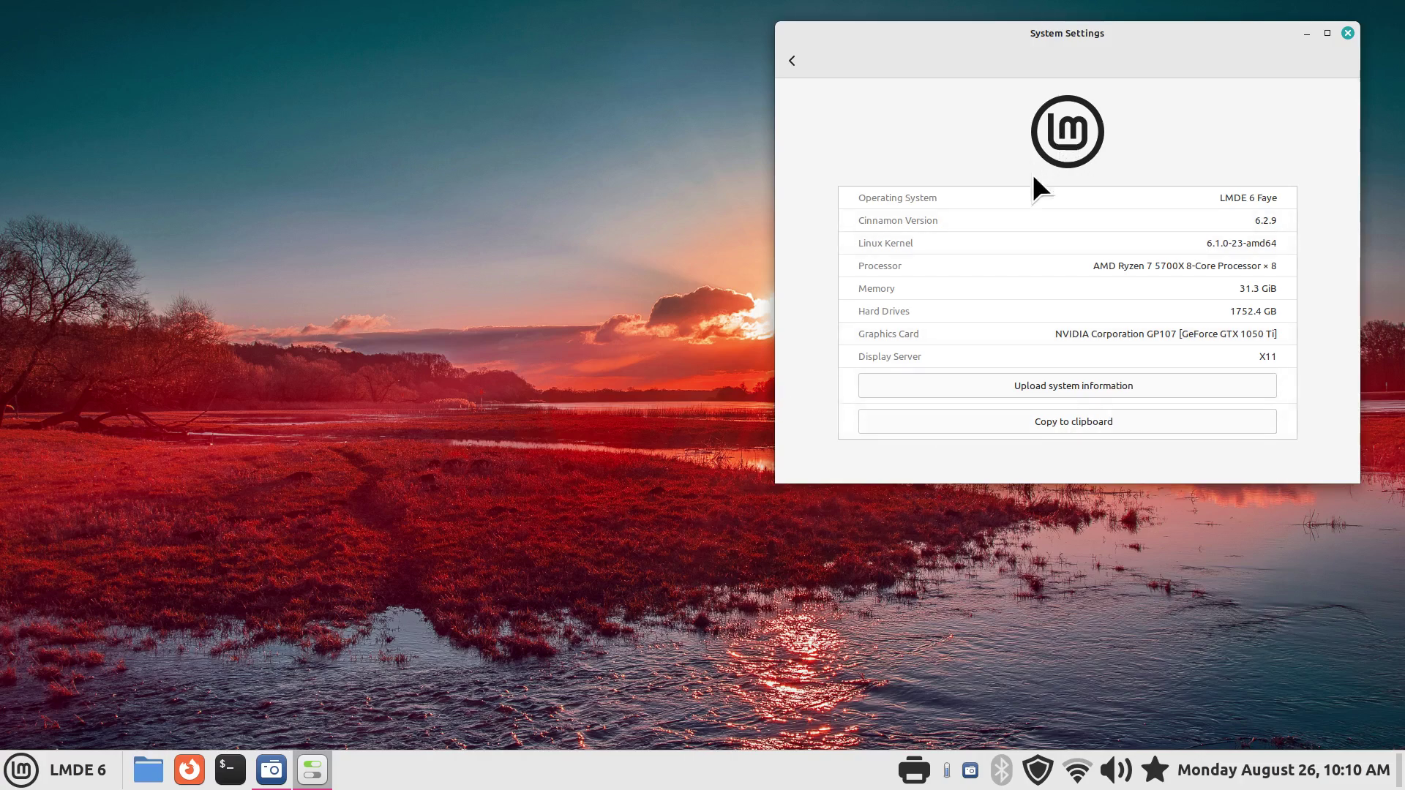
{"action": "left_click", "coordinate": [1059, 424]}
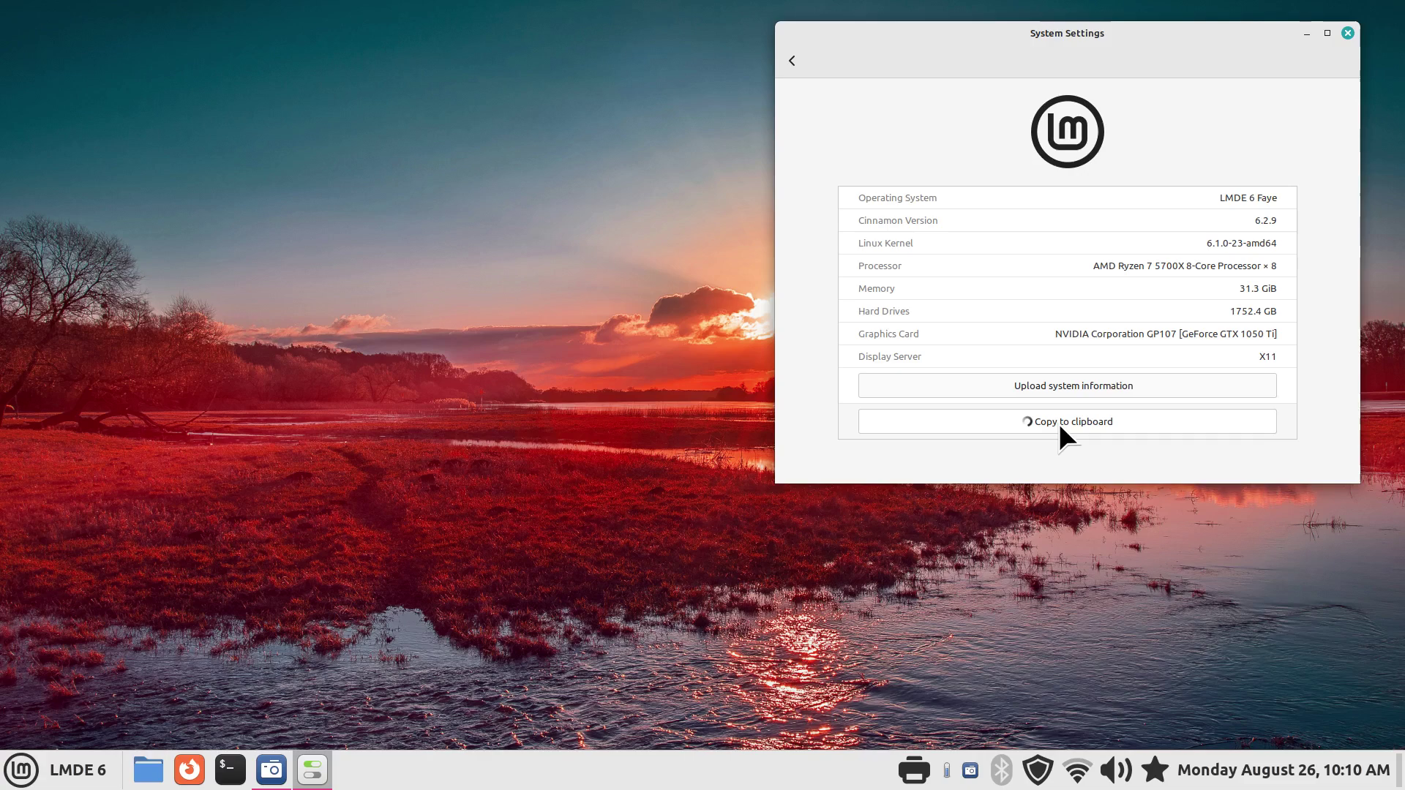
Create an empty document on the desktop named 'sysinfo'.
{"action": "right_click", "coordinate": [239, 120]}
{"action": "mouse_move", "coordinate": [291, 156]}
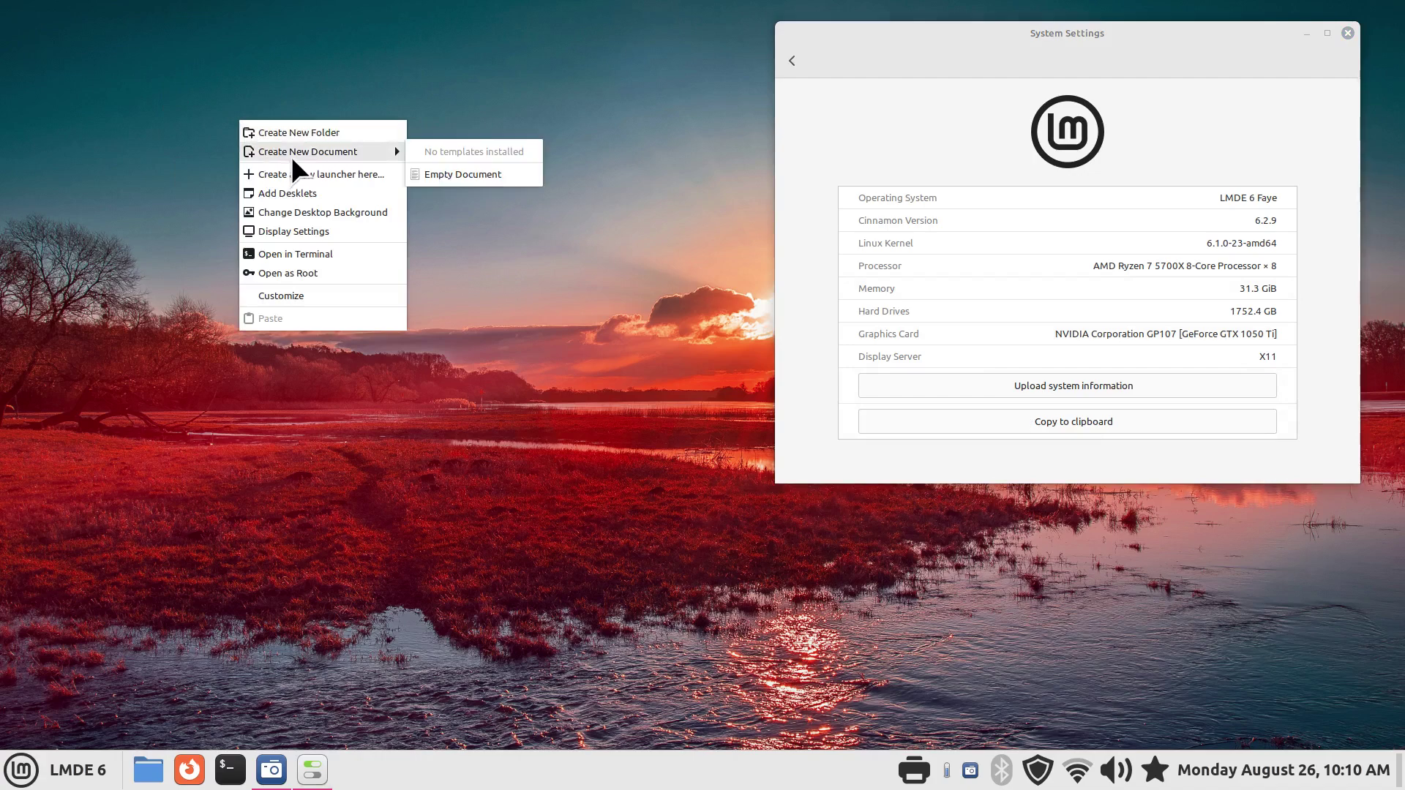
{"action": "left_click", "coordinate": [483, 177]}
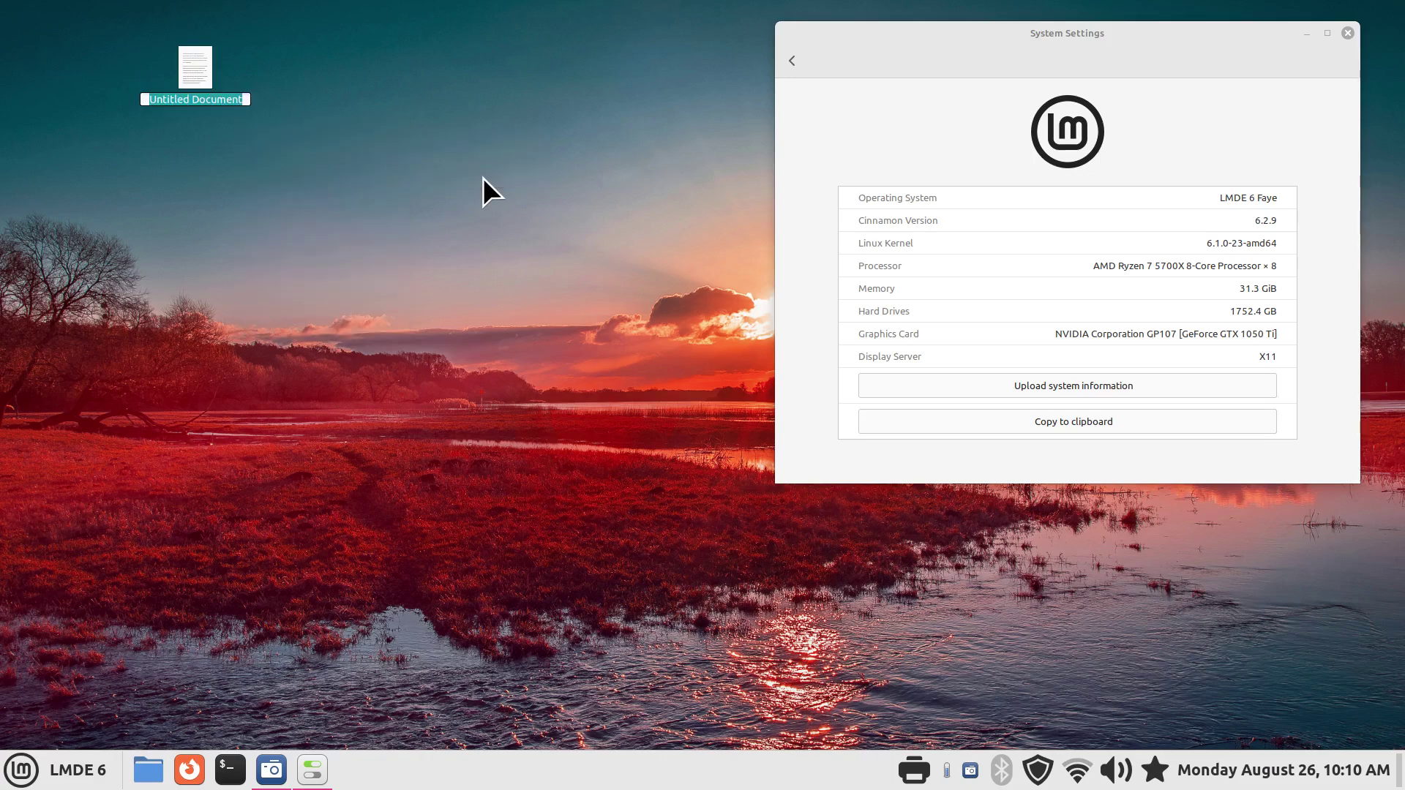
{"action": "type", "text": "sysinfo"}
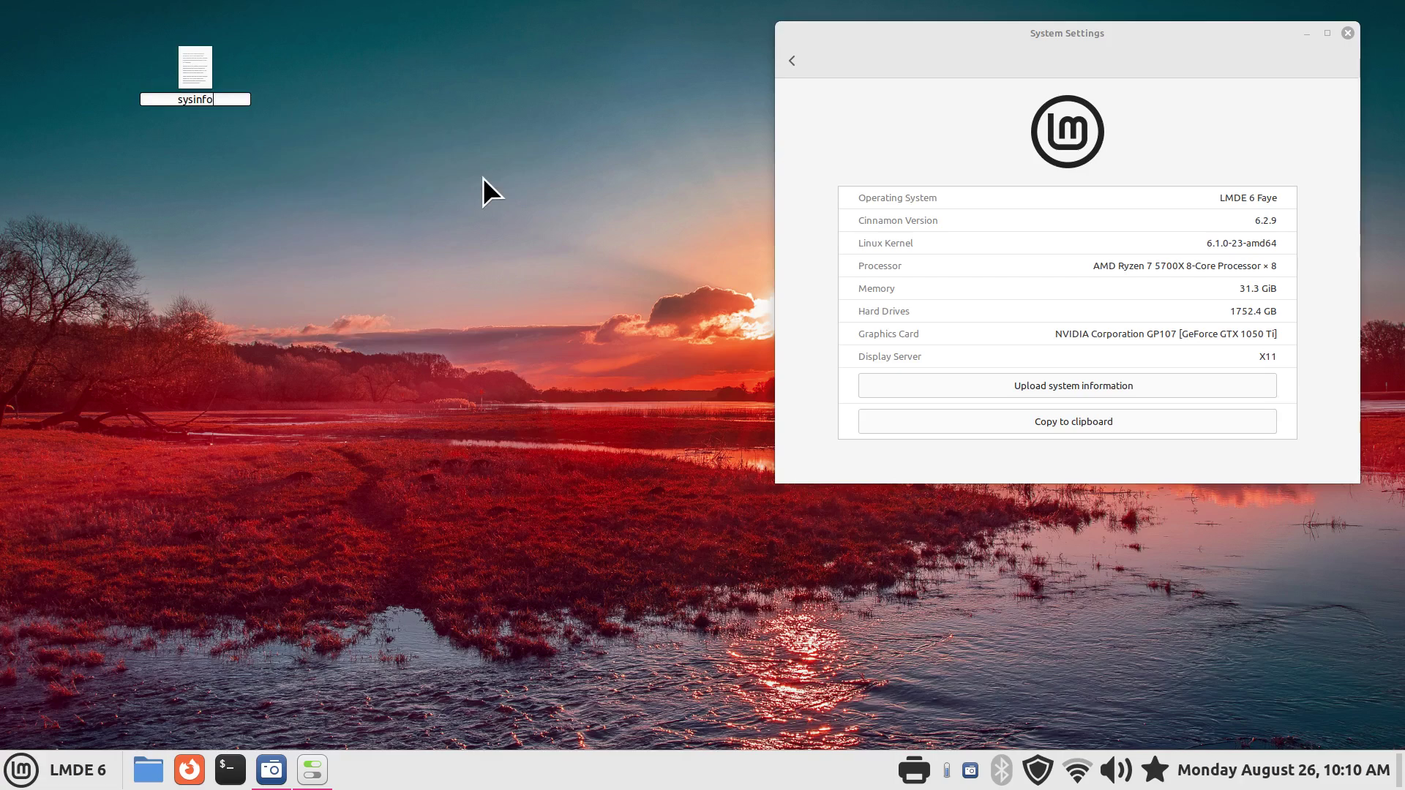
{"action": "key", "text": "Return"}
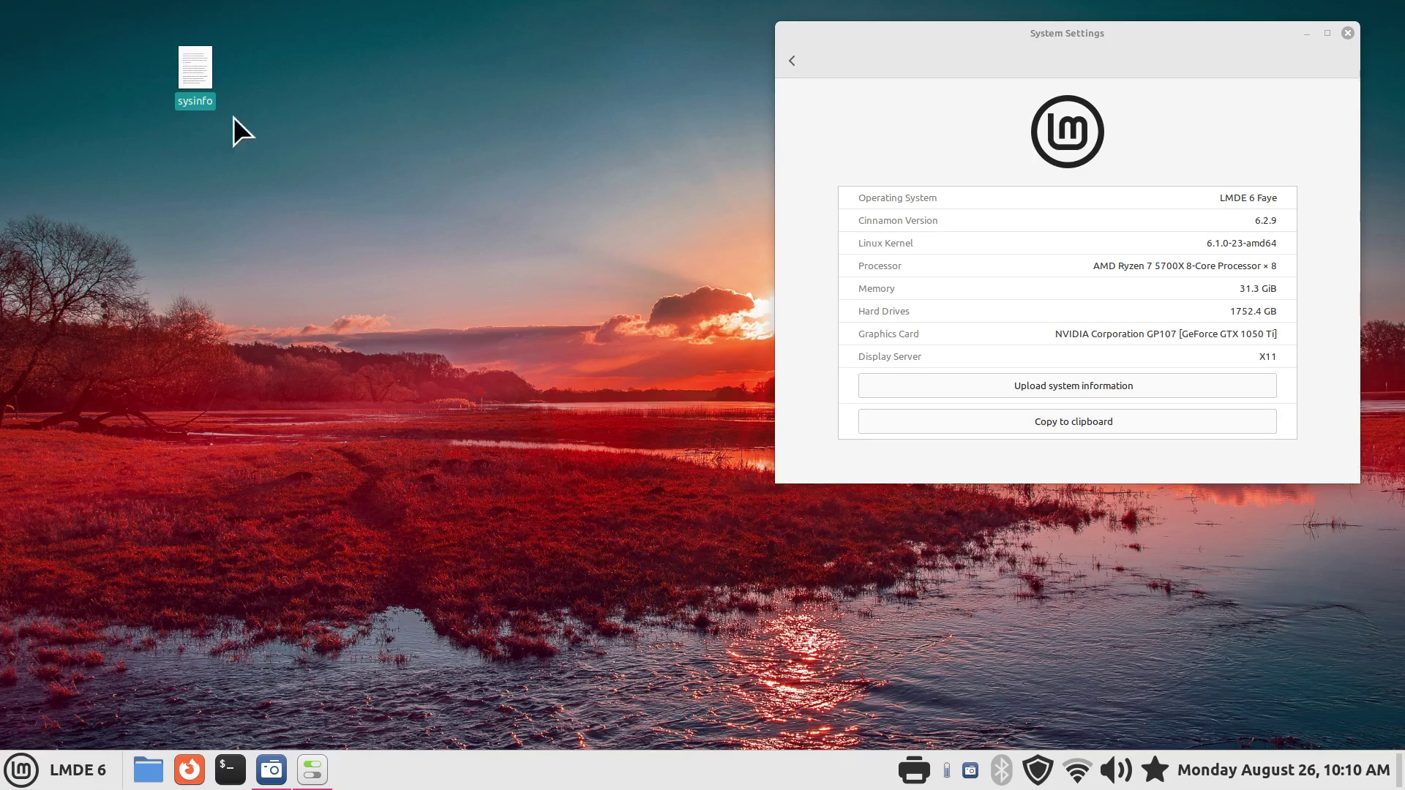
Paste the copied system report into sysinfo, save it, and close the editor.
{"action": "double_click", "coordinate": [200, 65]}
{"action": "right_click", "coordinate": [201, 189]}
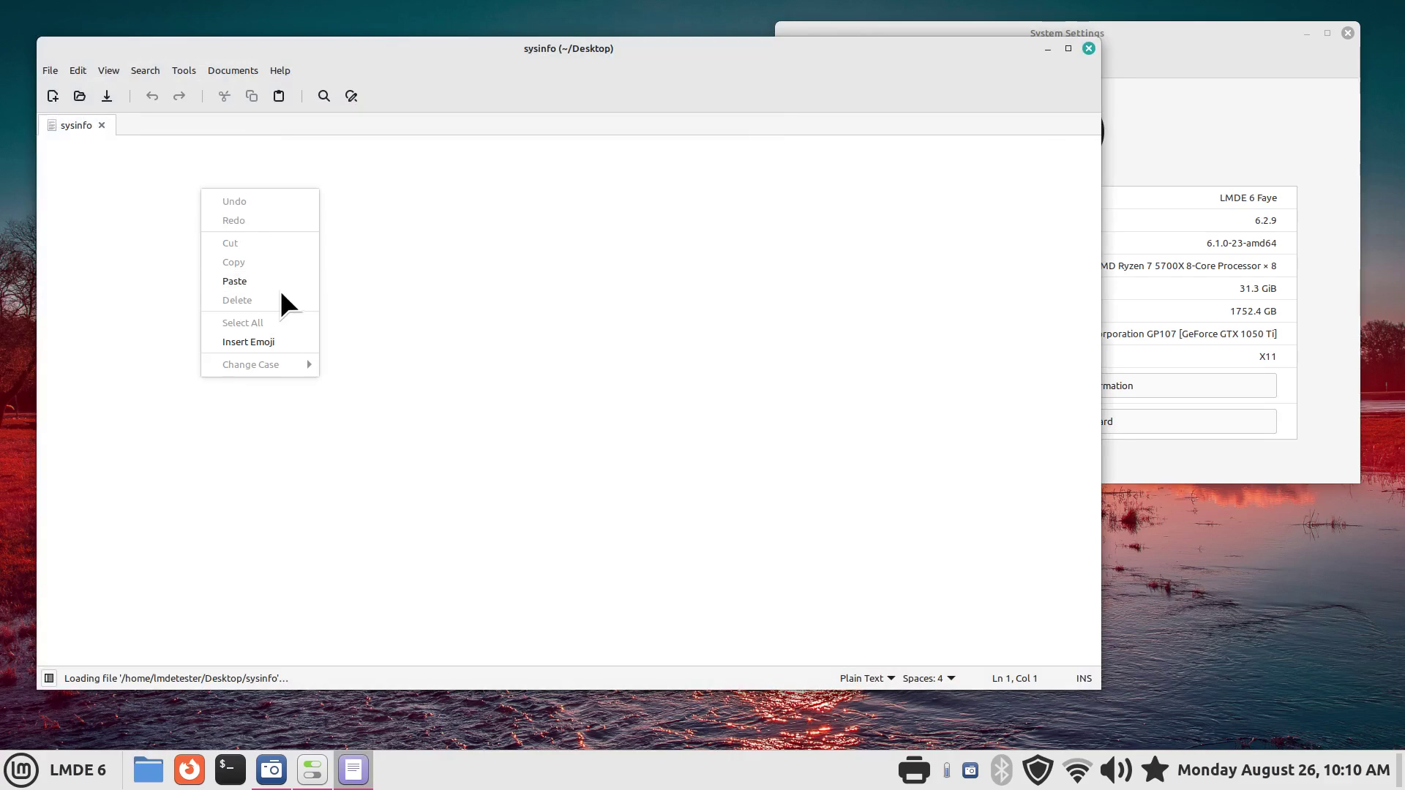
{"action": "left_click", "coordinate": [278, 285]}
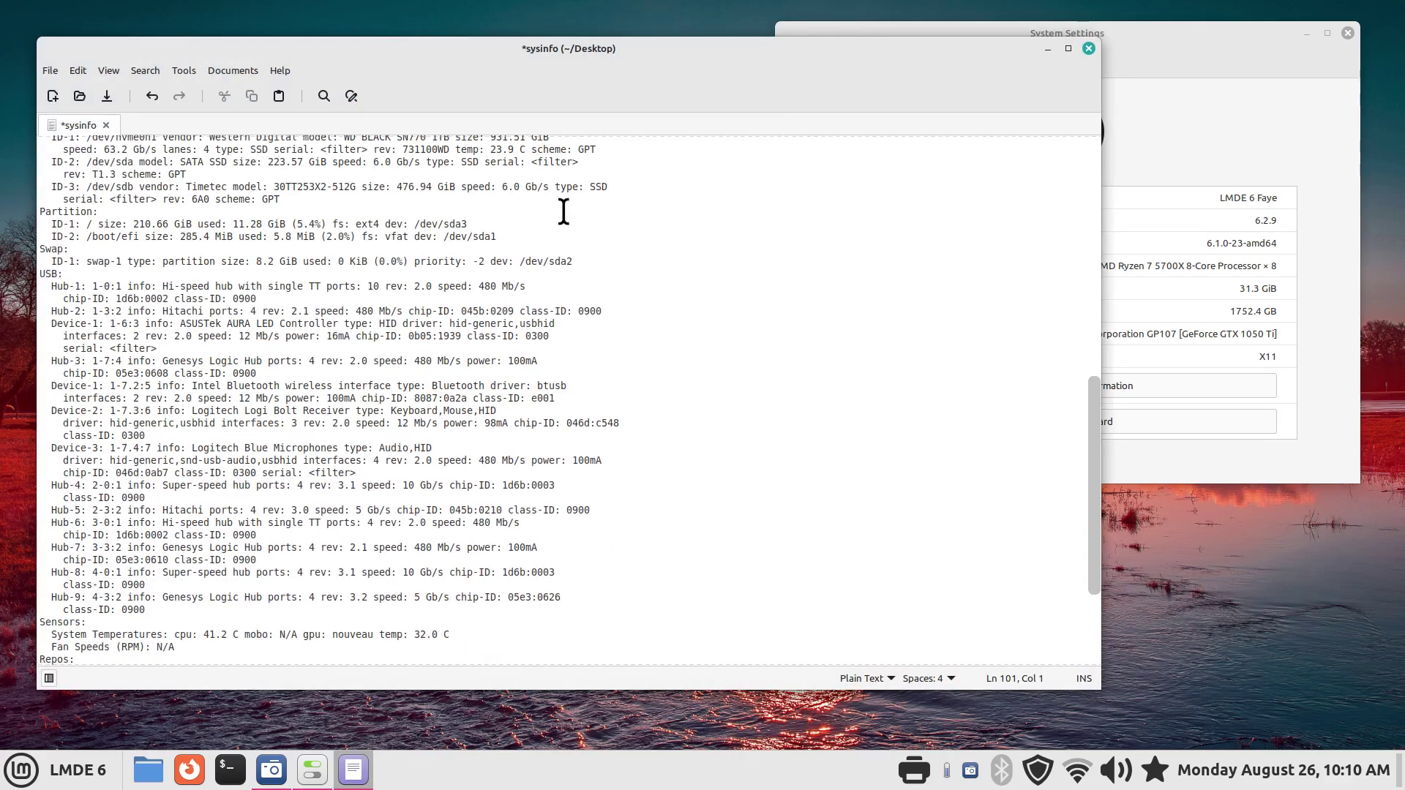
{"action": "left_click", "coordinate": [107, 96]}
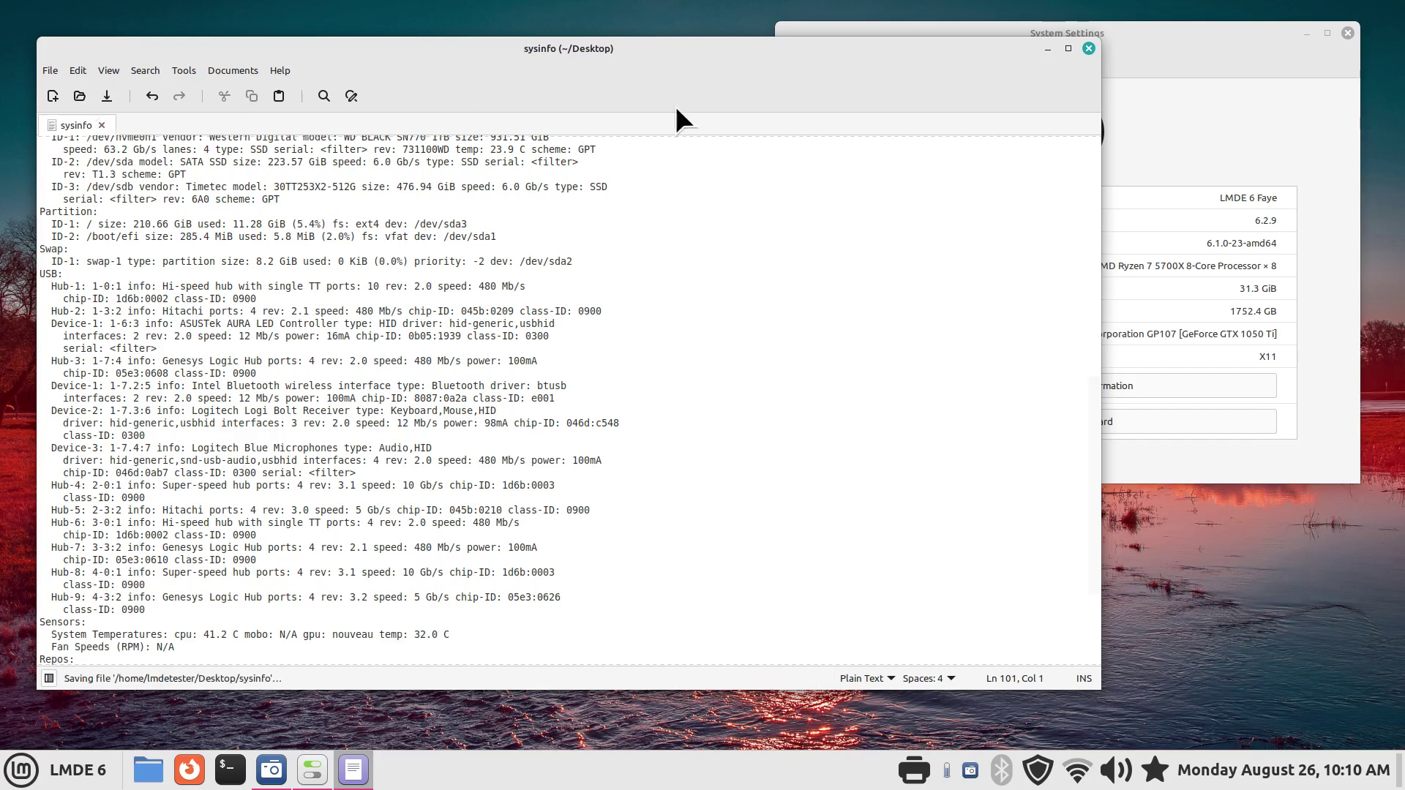
{"action": "left_click", "coordinate": [1088, 49]}
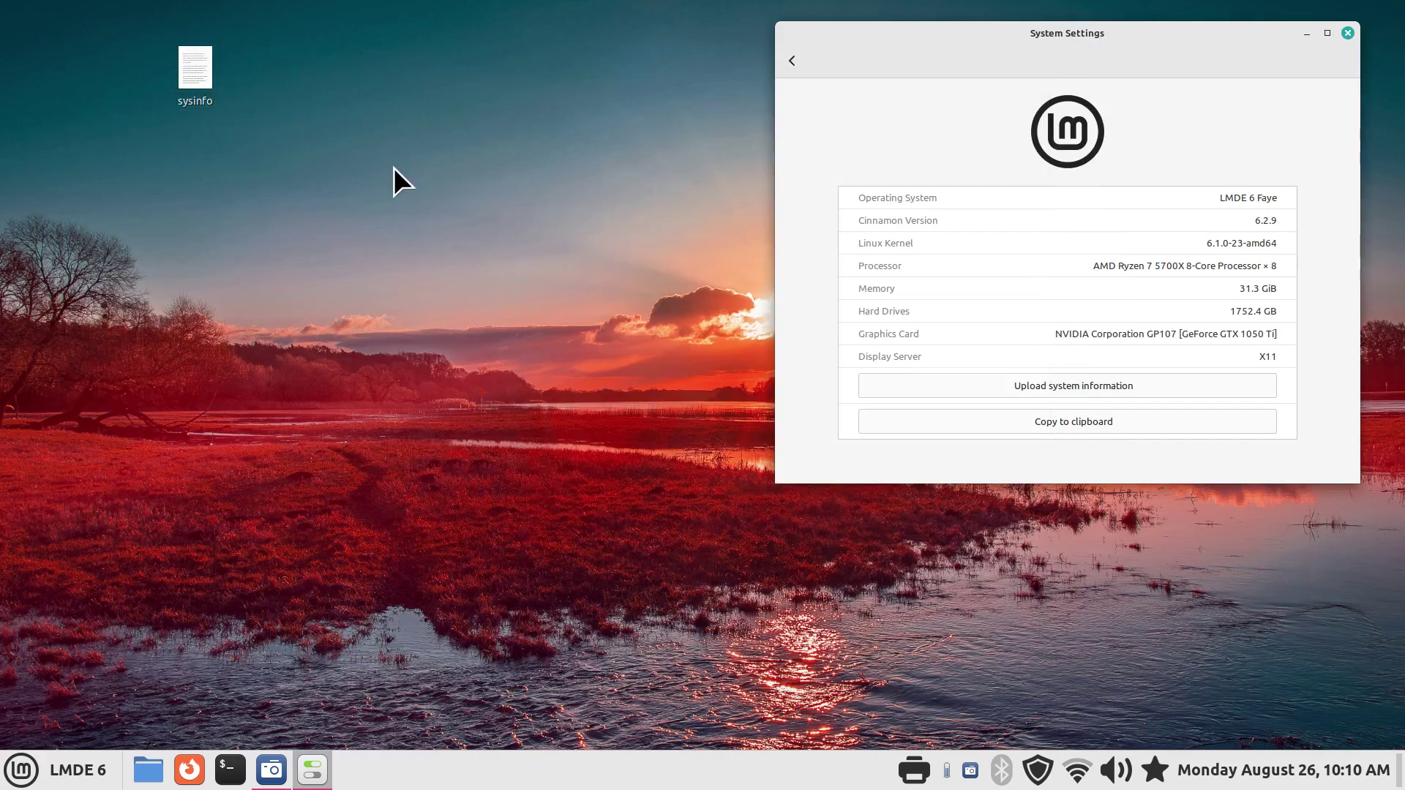
Reopen sysinfo, enlarge the text, and highlight 'Desktop' on the Type line.
{"action": "double_click", "coordinate": [204, 67]}
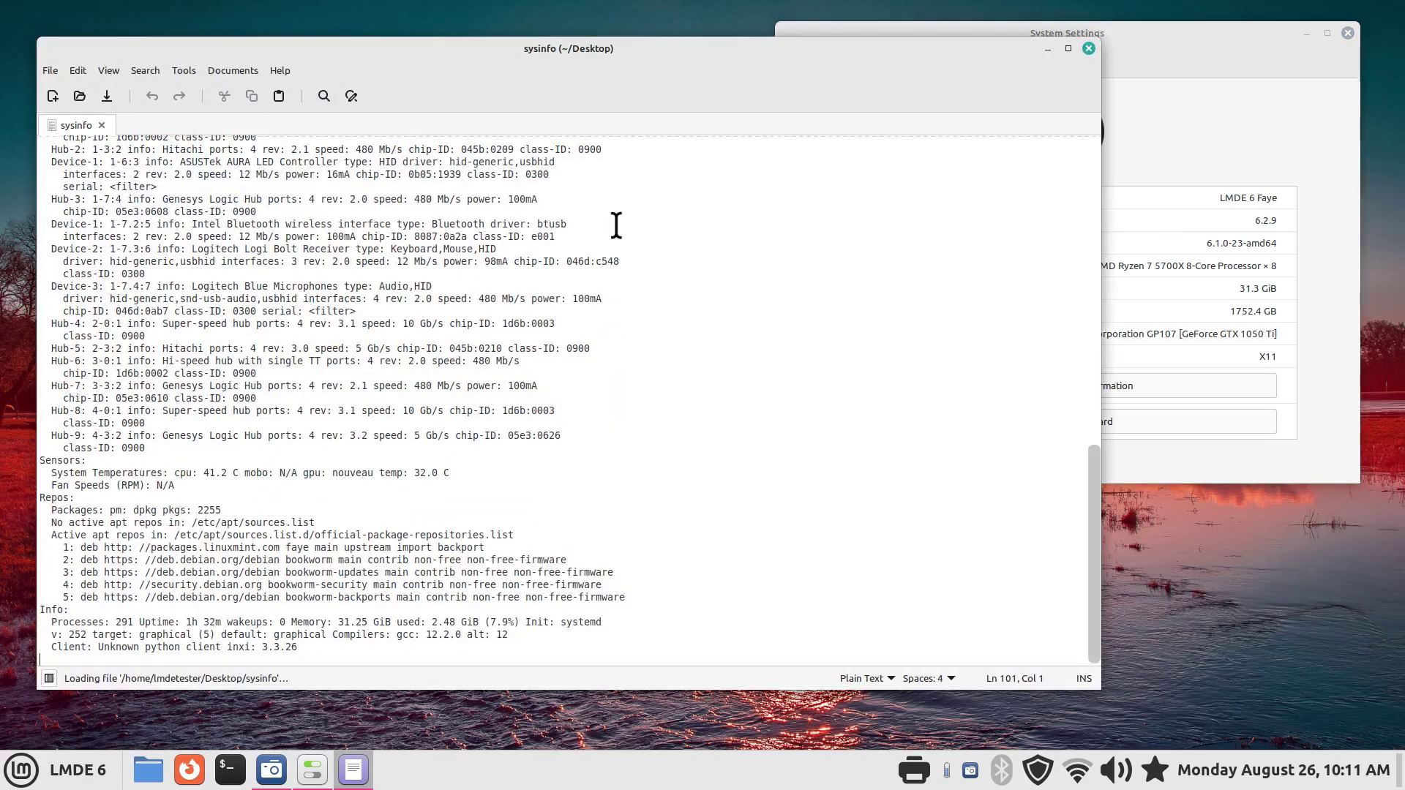
{"action": "scroll", "coordinate": [849, 315], "scroll_direction": "up", "scroll_amount": 15}
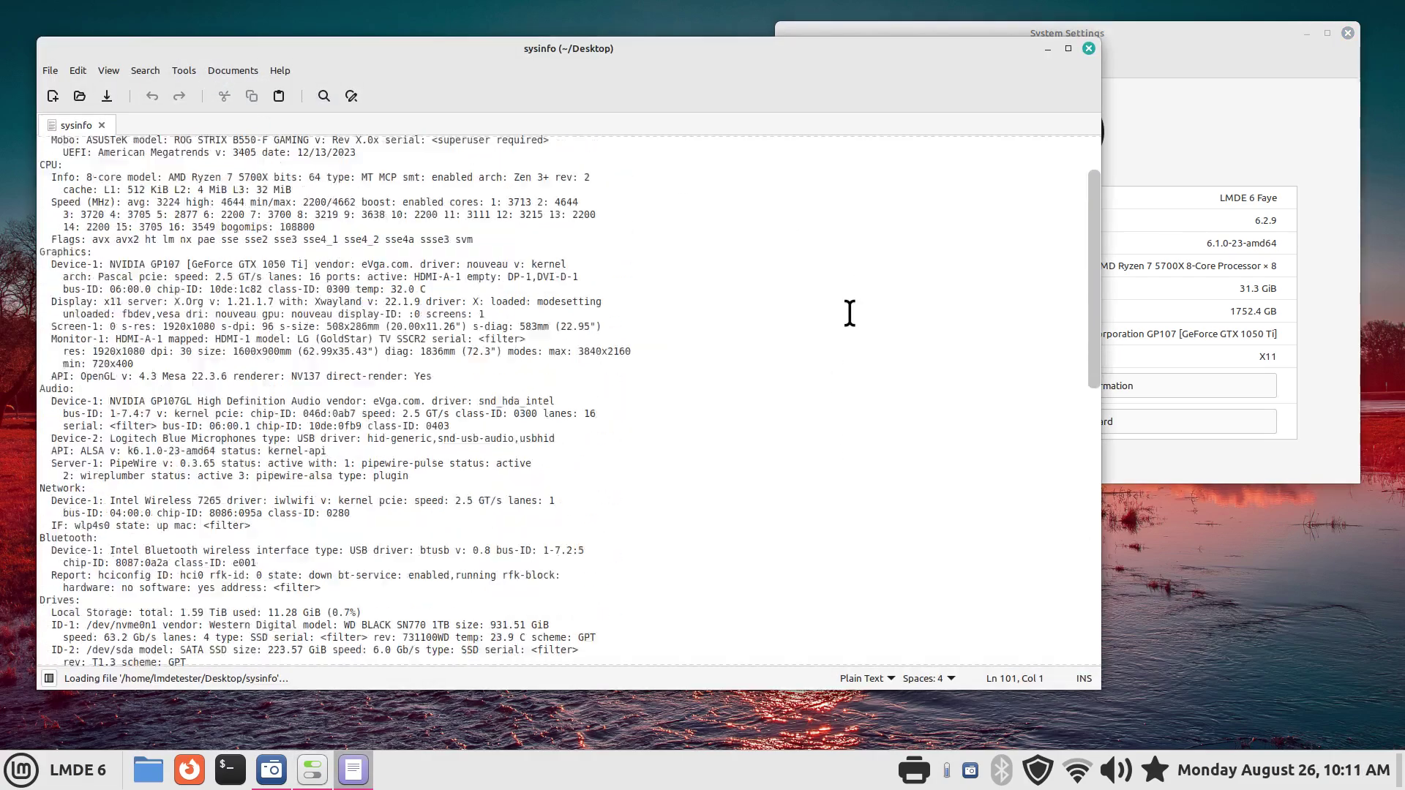
{"action": "scroll", "coordinate": [849, 314], "scroll_direction": "up", "scroll_amount": 2}
{"action": "scroll", "coordinate": [839, 411], "scroll_direction": "up", "scroll_amount": 2, "text": "ctrl"}
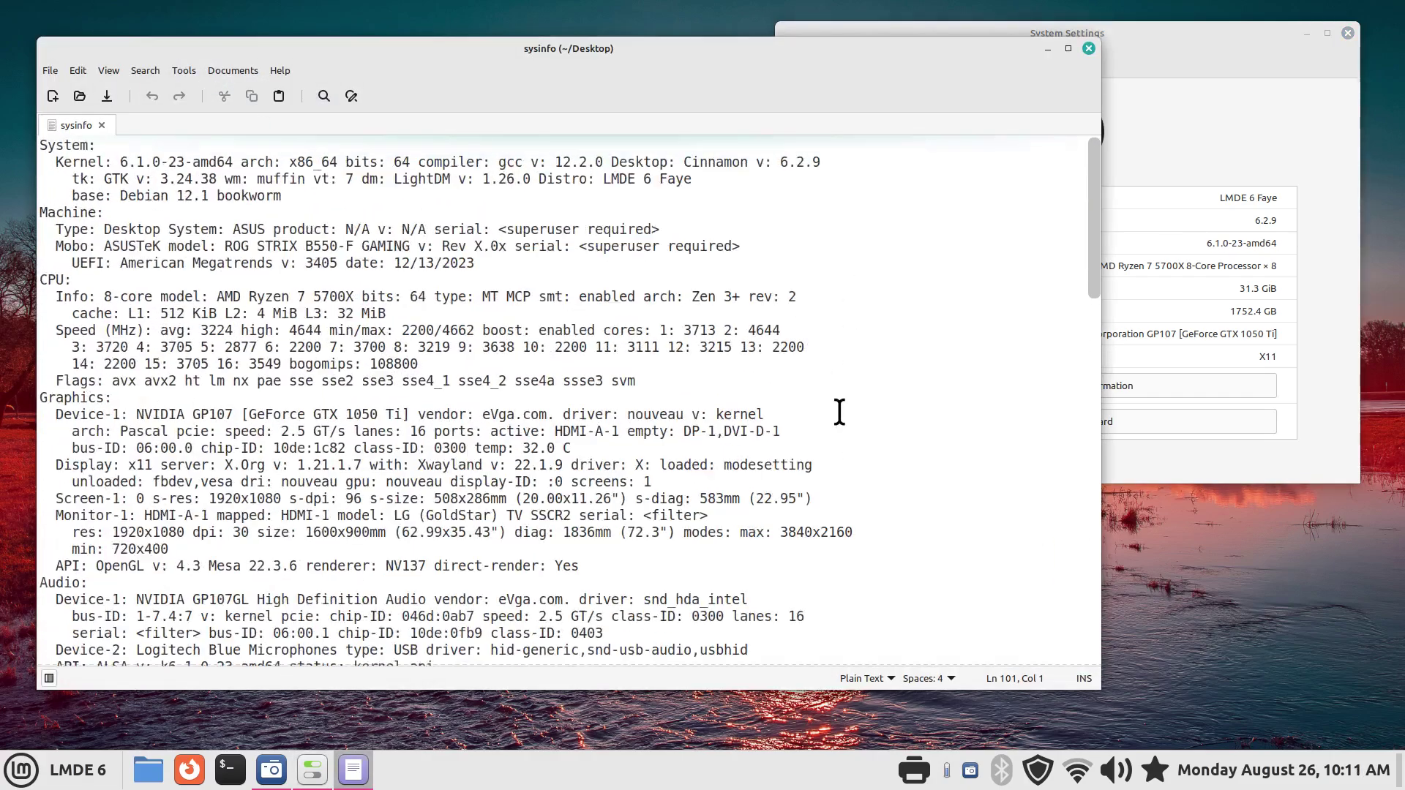
{"action": "scroll", "coordinate": [839, 412], "scroll_direction": "up", "scroll_amount": 2, "text": "ctrl"}
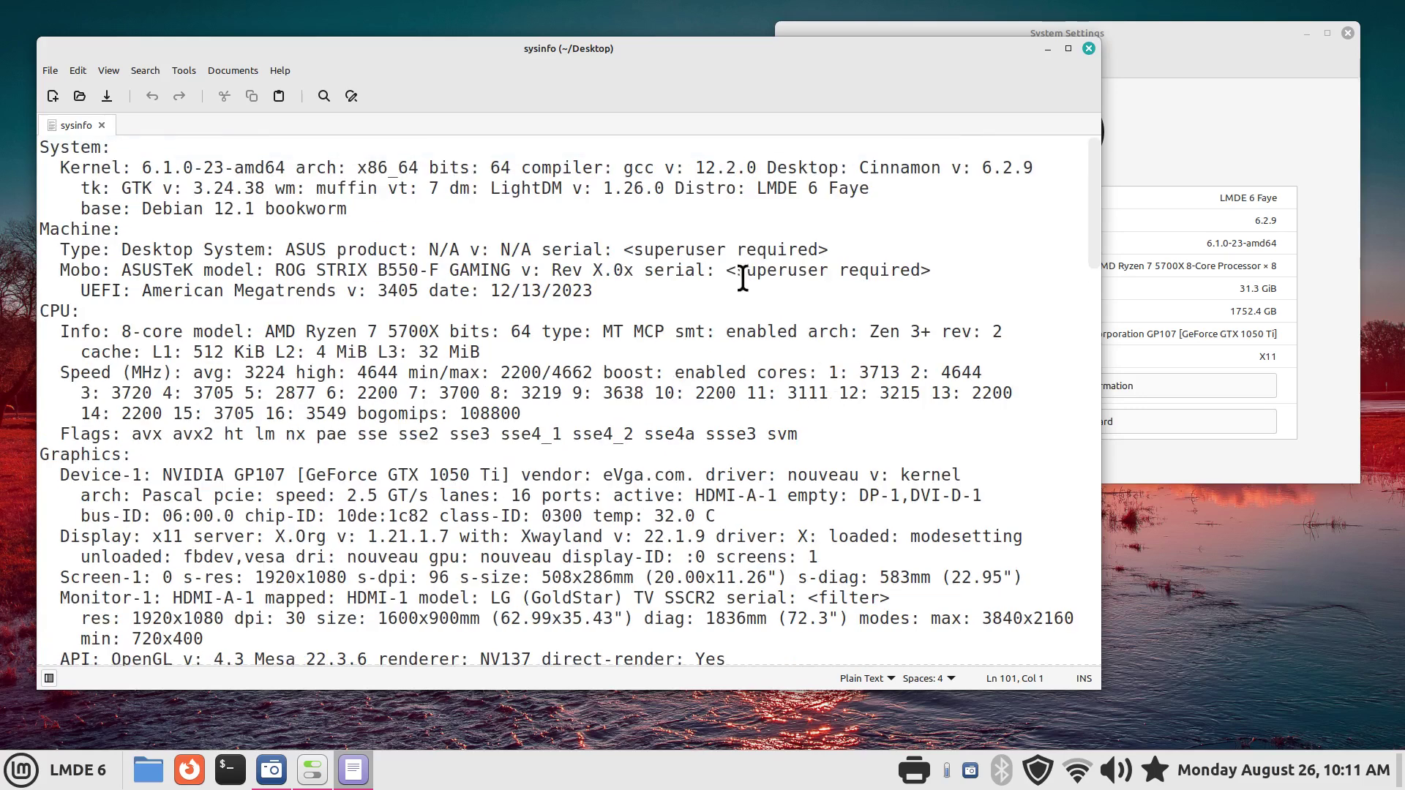
{"action": "left_click_drag", "start_coordinate": [676, 50], "coordinate": [656, 35]}
{"action": "left_click_drag", "start_coordinate": [102, 235], "coordinate": [174, 235]}
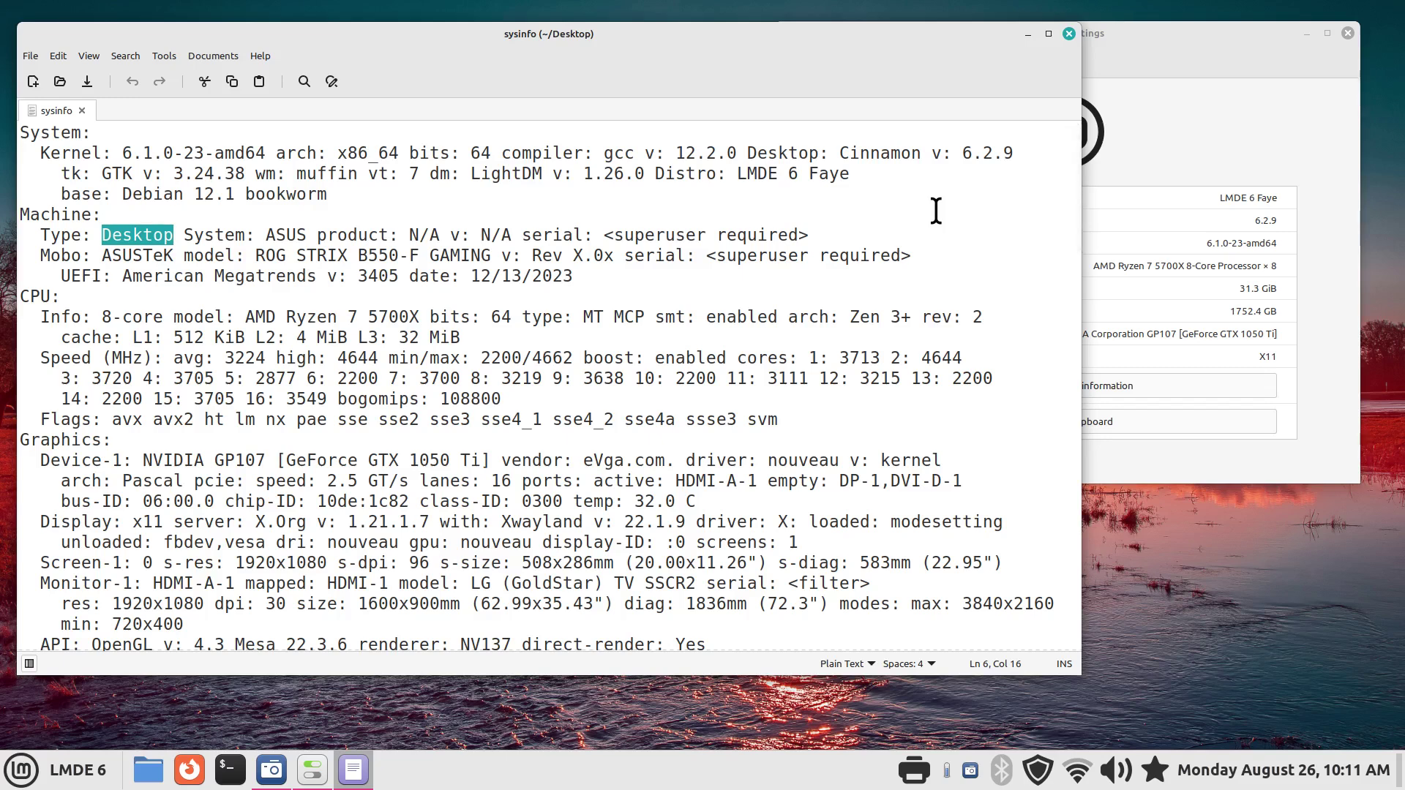
Select the kernel version, gcc 12.2.0, Cinnamon 6.2.9, Debian 12.1 bookworm and LMDE 6 Faye values.
{"action": "left_click", "coordinate": [1202, 54]}
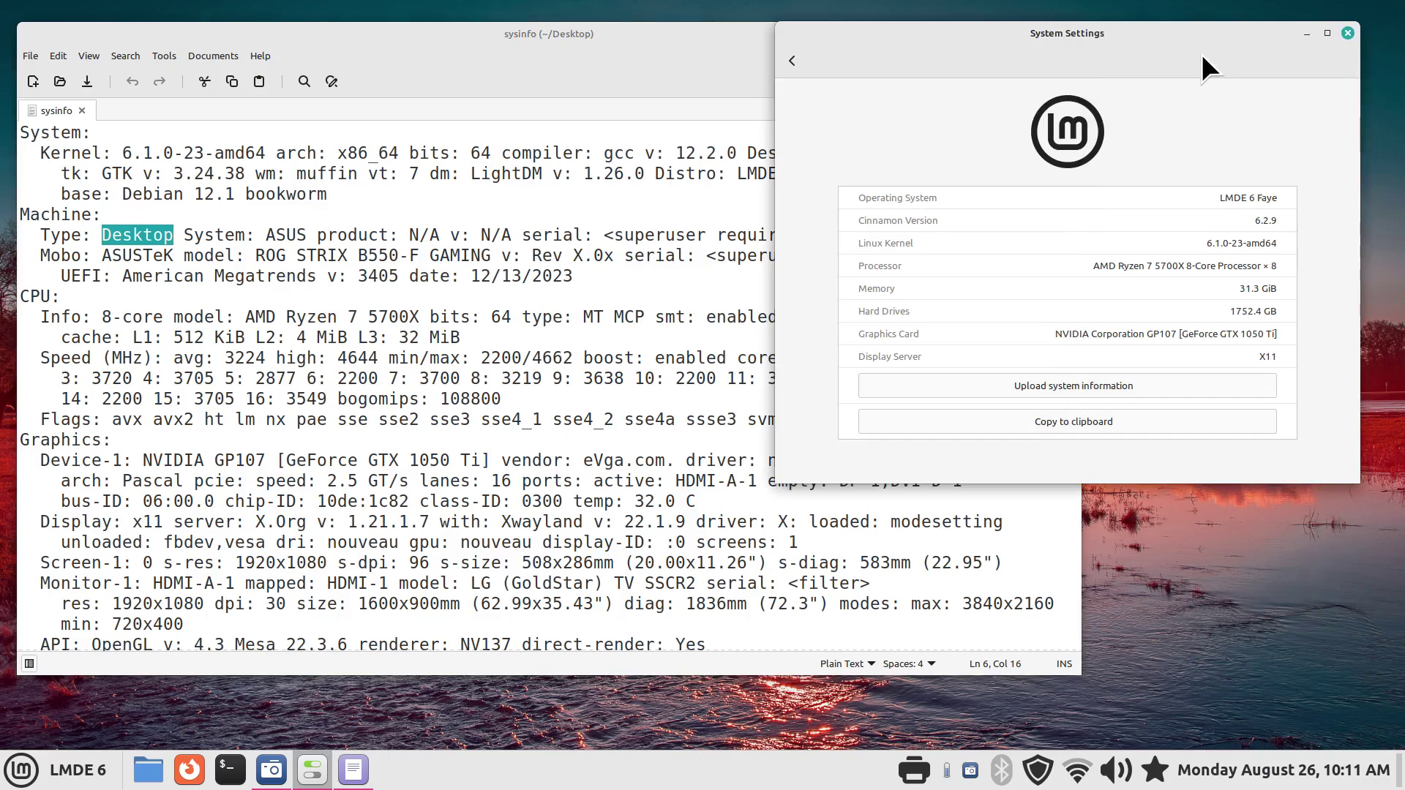
{"action": "left_click", "coordinate": [424, 71]}
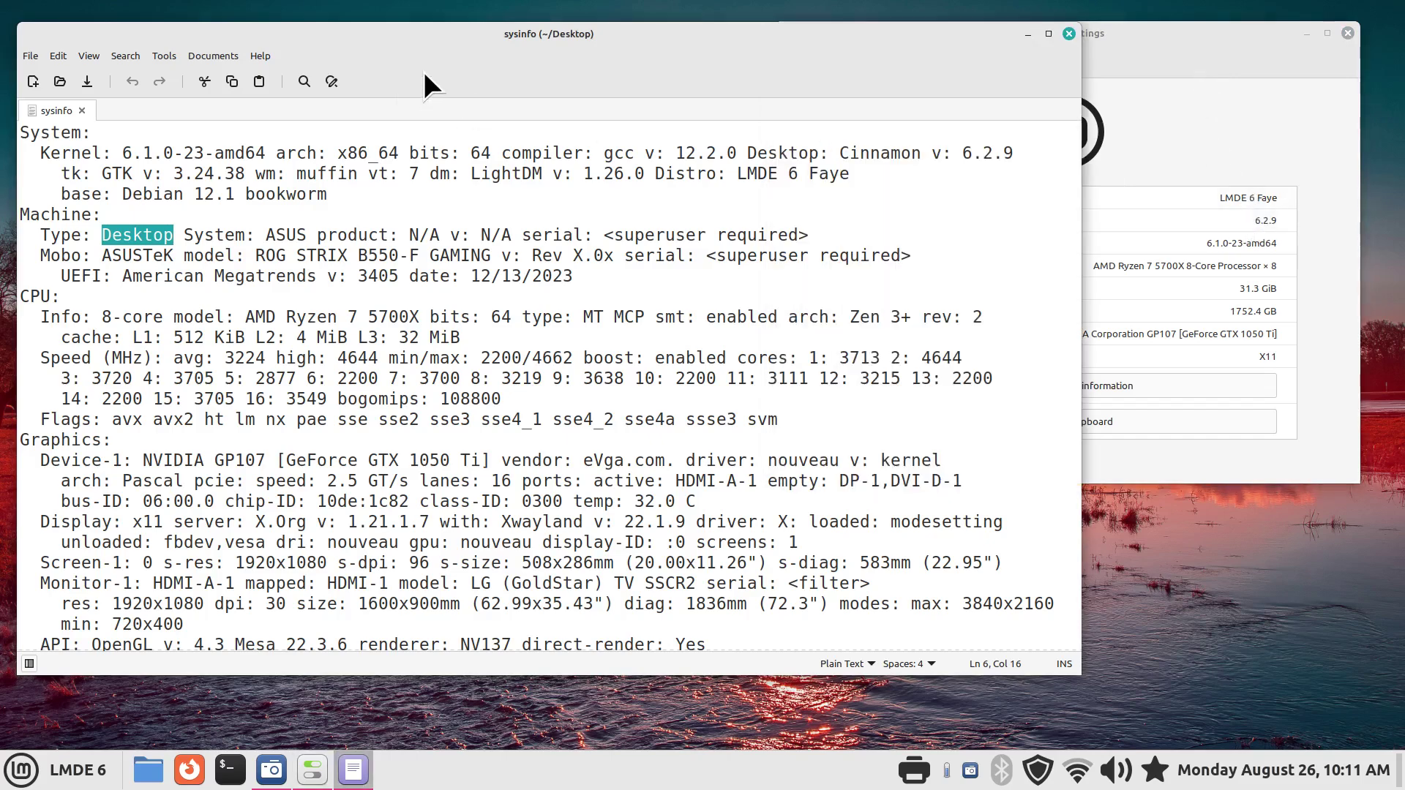
{"action": "left_click_drag", "start_coordinate": [113, 152], "coordinate": [234, 156]}
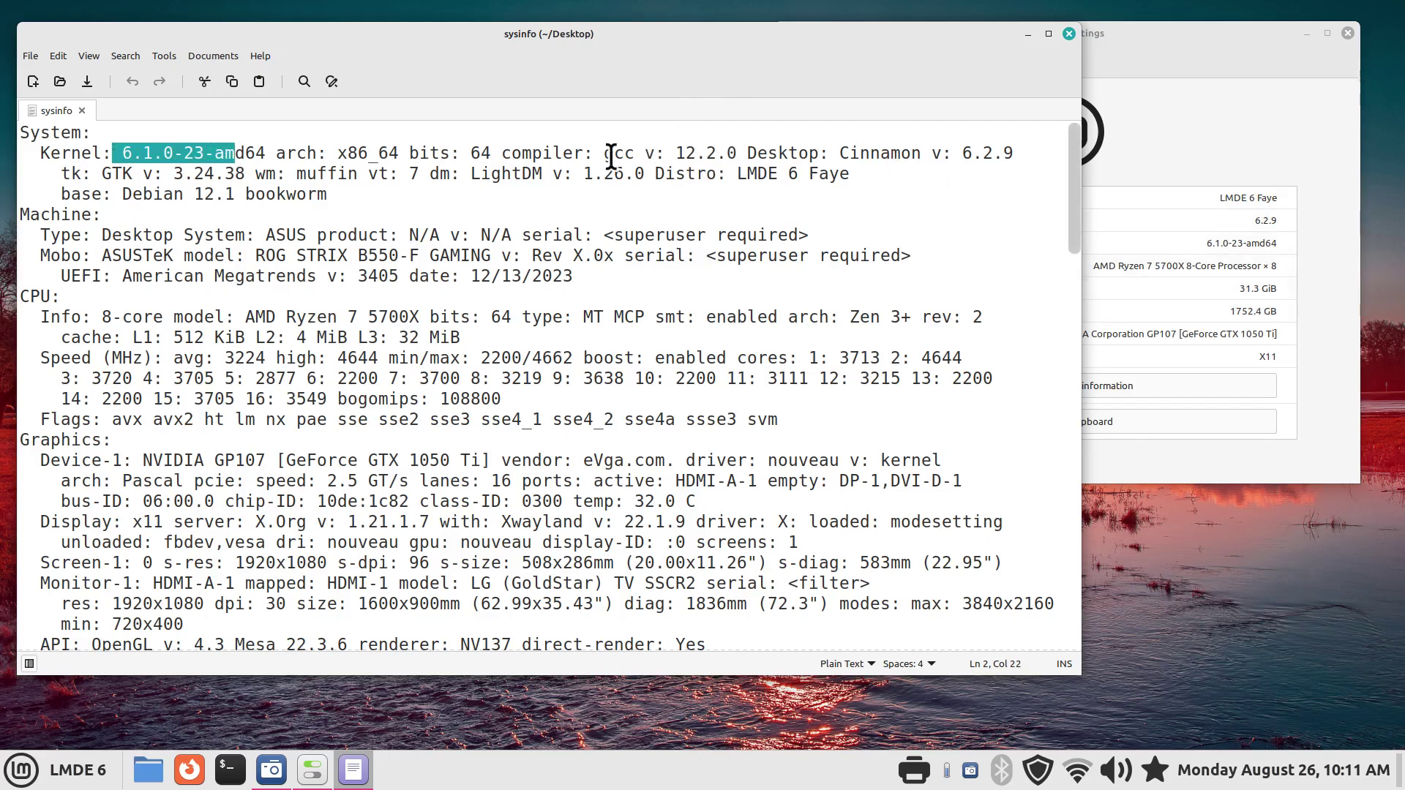
{"action": "left_click_drag", "start_coordinate": [675, 152], "coordinate": [737, 153]}
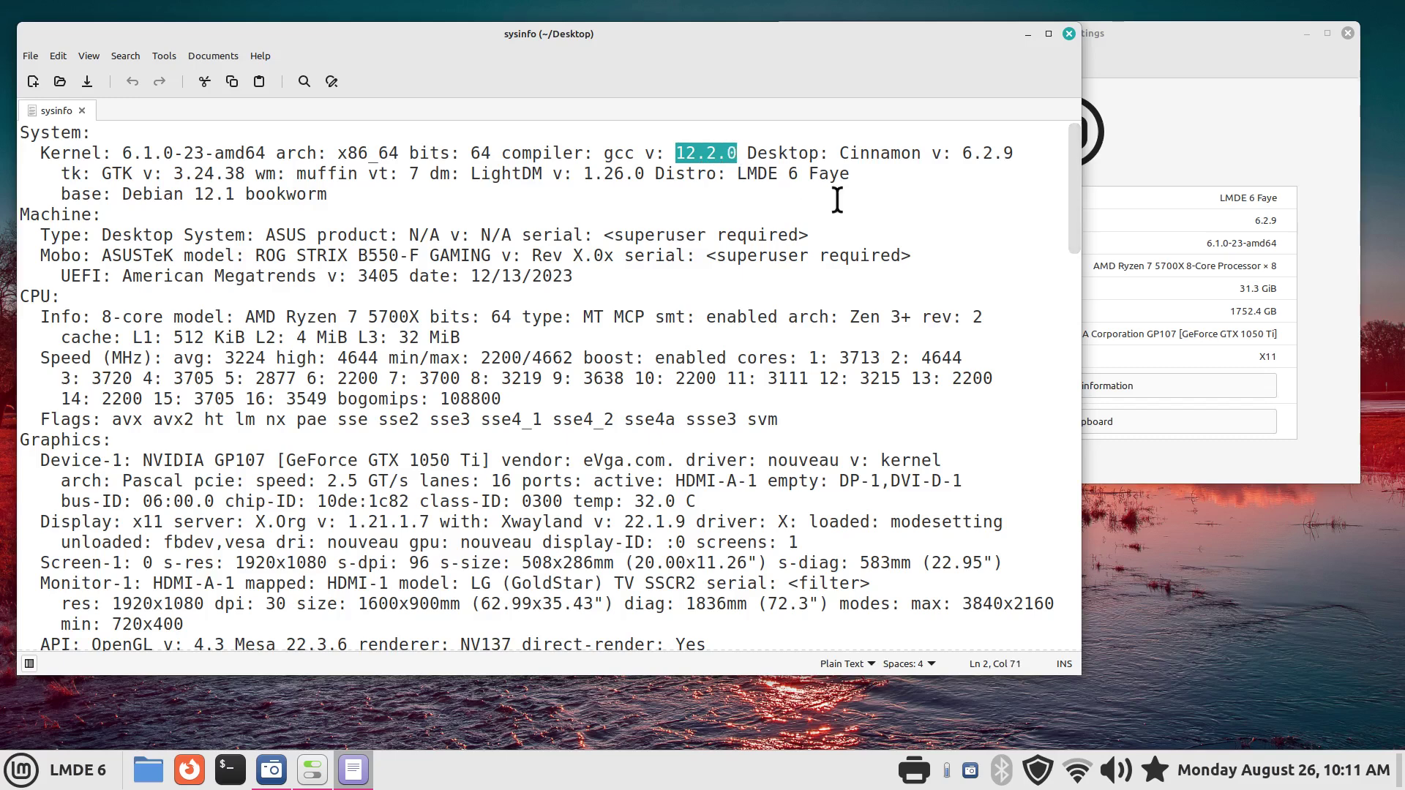
{"action": "left_click_drag", "start_coordinate": [840, 152], "coordinate": [1013, 152]}
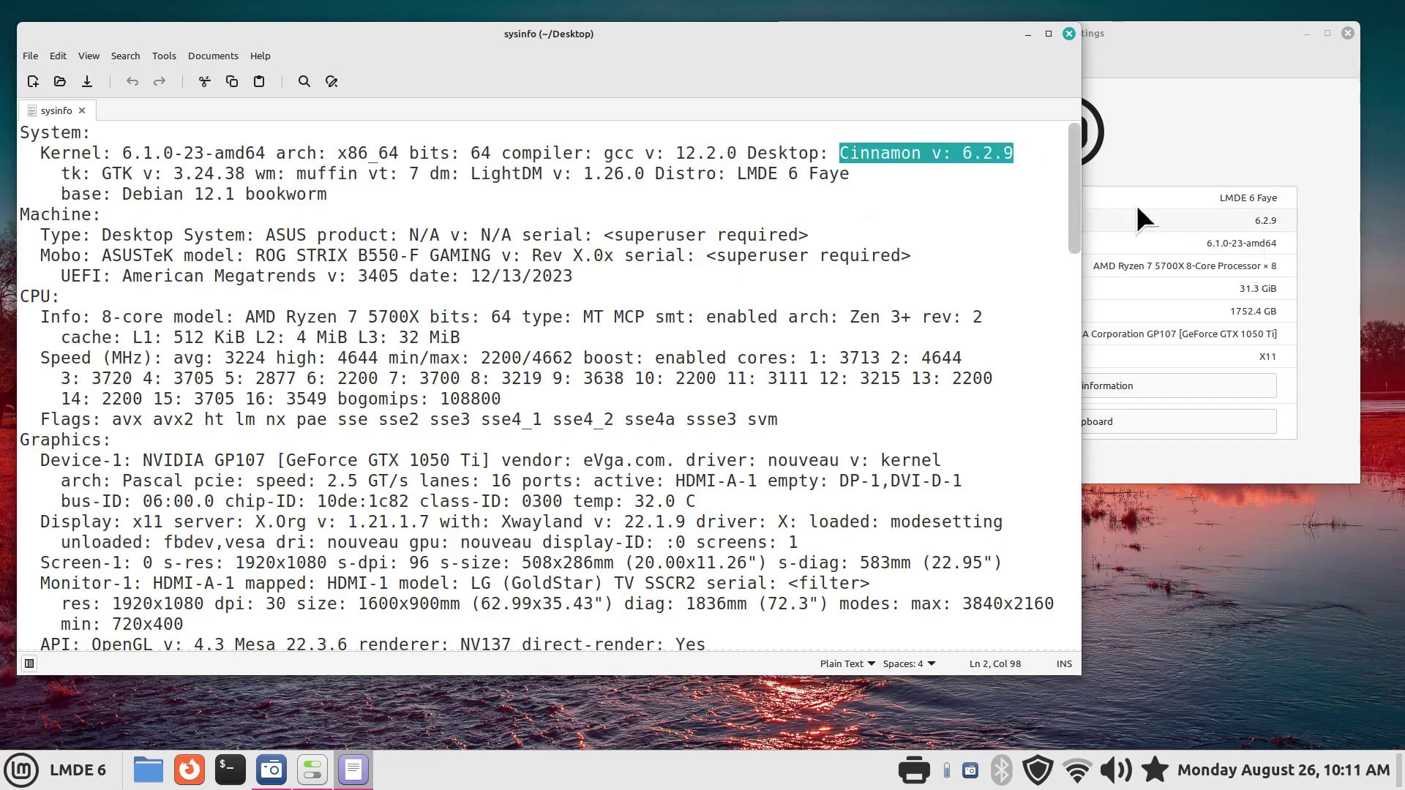
{"action": "left_click_drag", "start_coordinate": [122, 196], "coordinate": [345, 197]}
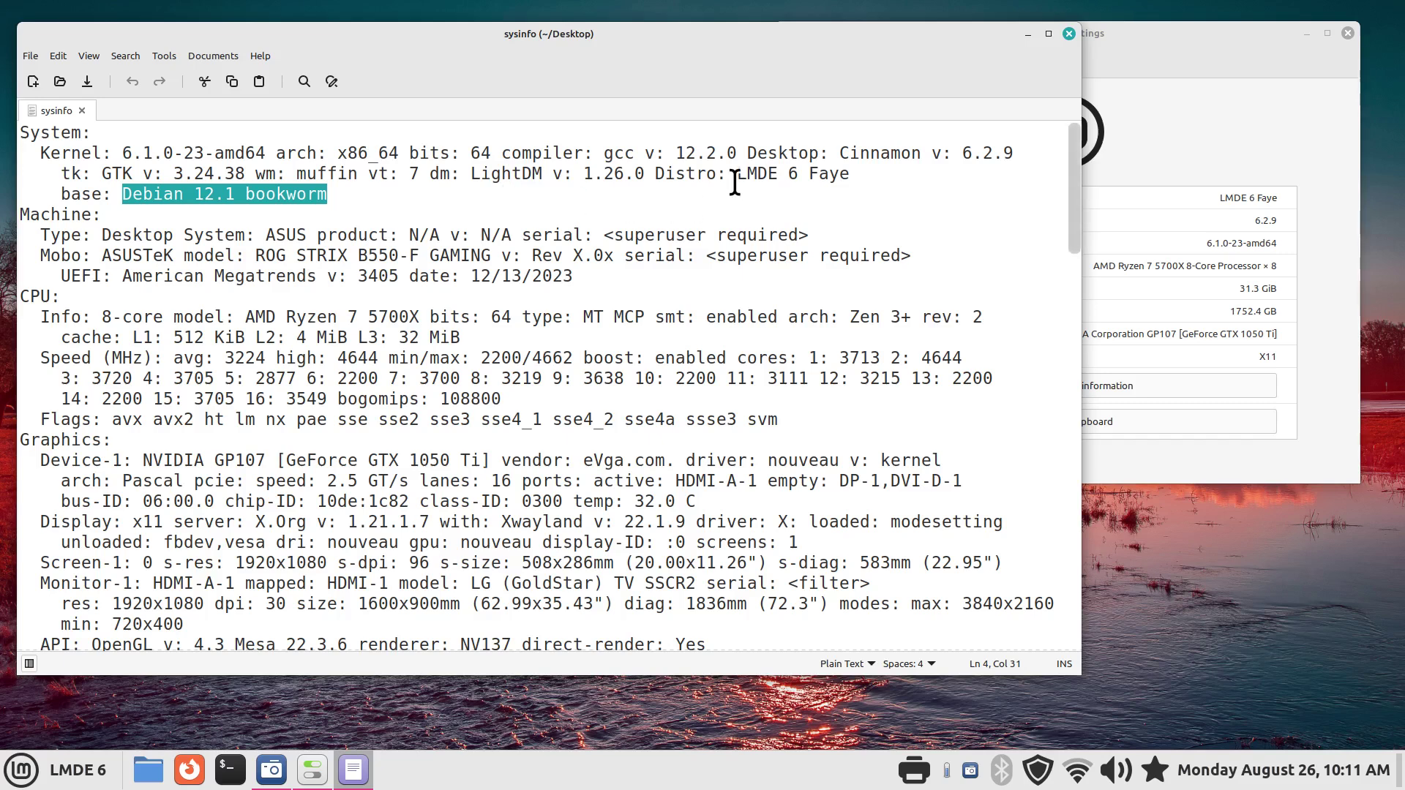
{"action": "left_click_drag", "start_coordinate": [736, 176], "coordinate": [847, 180]}
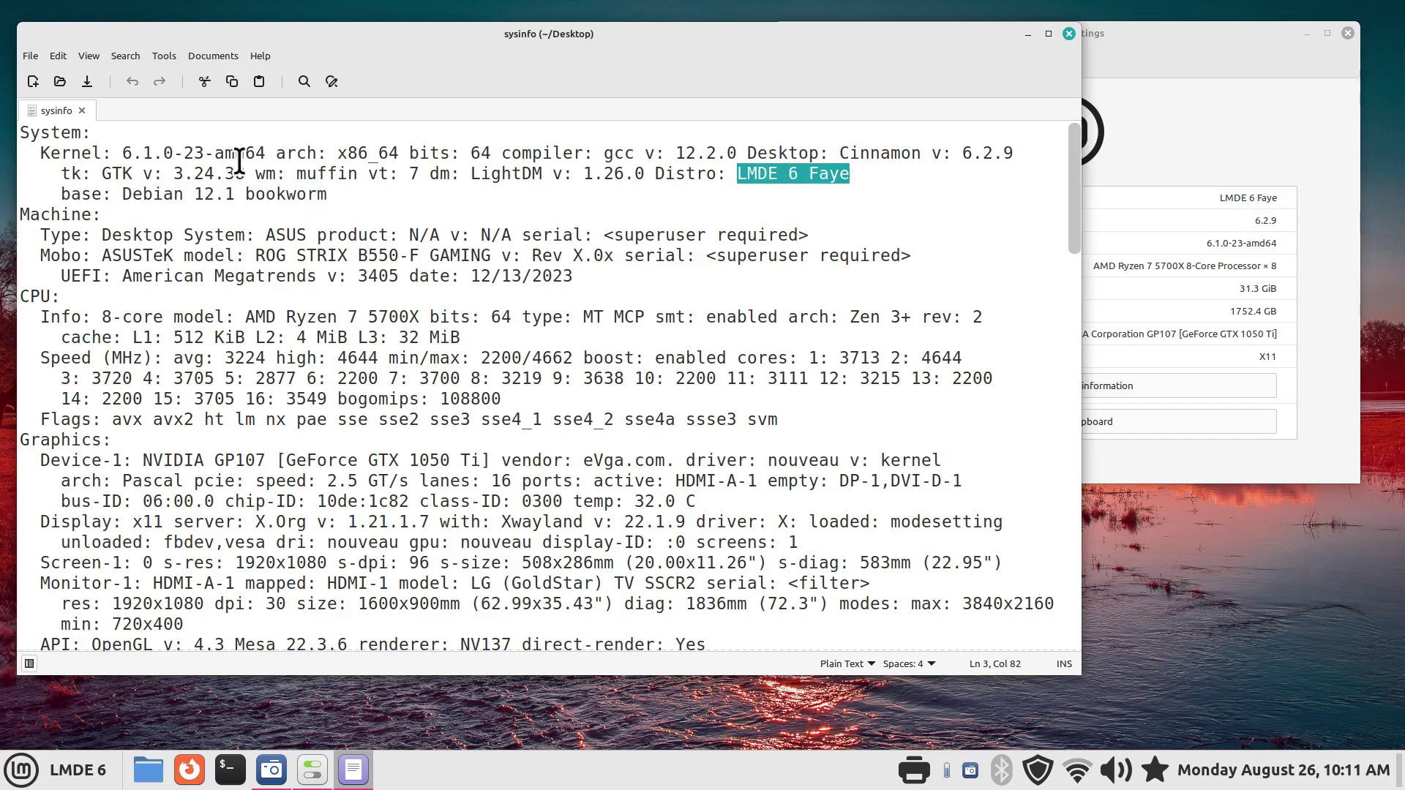
{"action": "left_click_drag", "start_coordinate": [123, 153], "coordinate": [256, 150]}
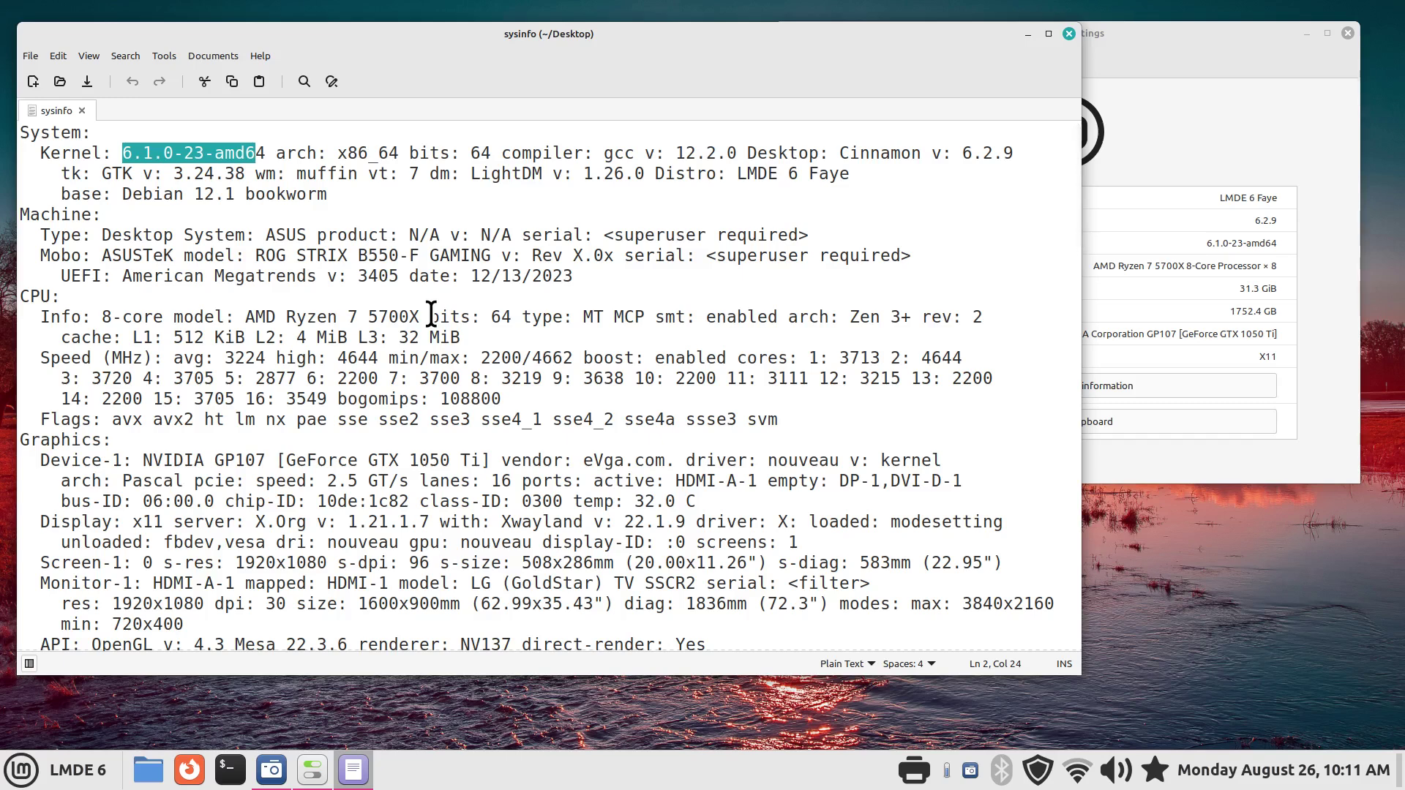
Launch Update Manager from the panel and look through its View menu without choosing anything.
{"action": "left_click", "coordinate": [1039, 774]}
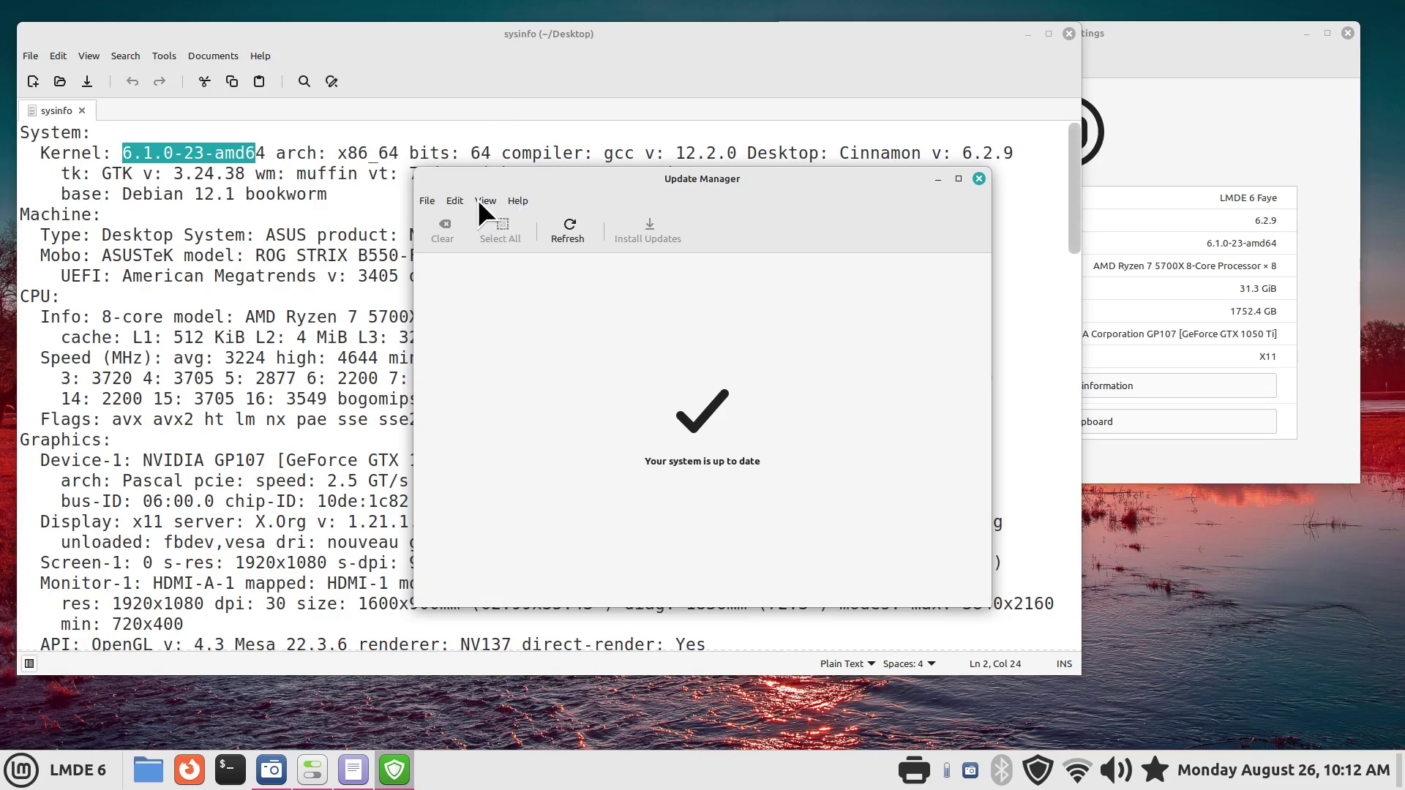
{"action": "left_click", "coordinate": [479, 202]}
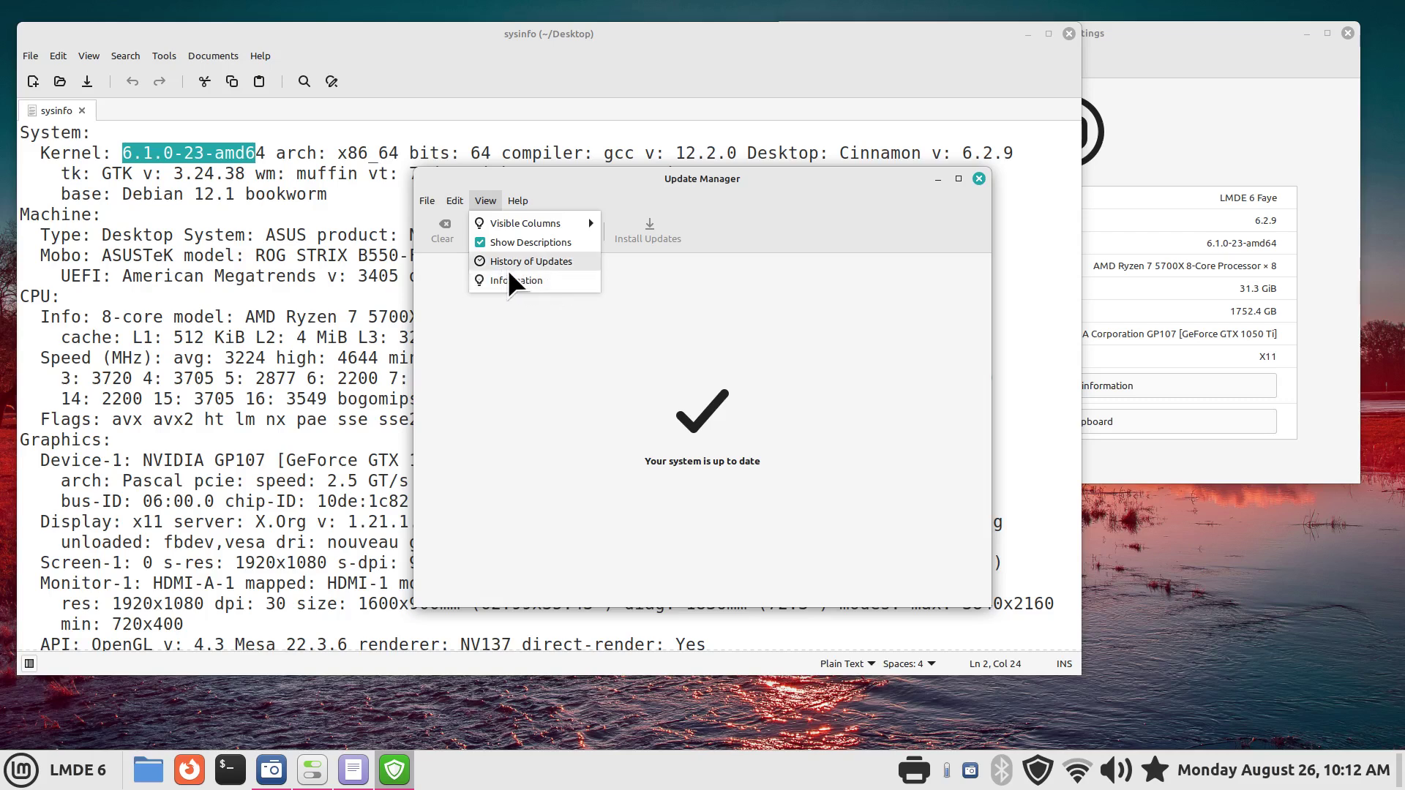
{"action": "left_click", "coordinate": [810, 184]}
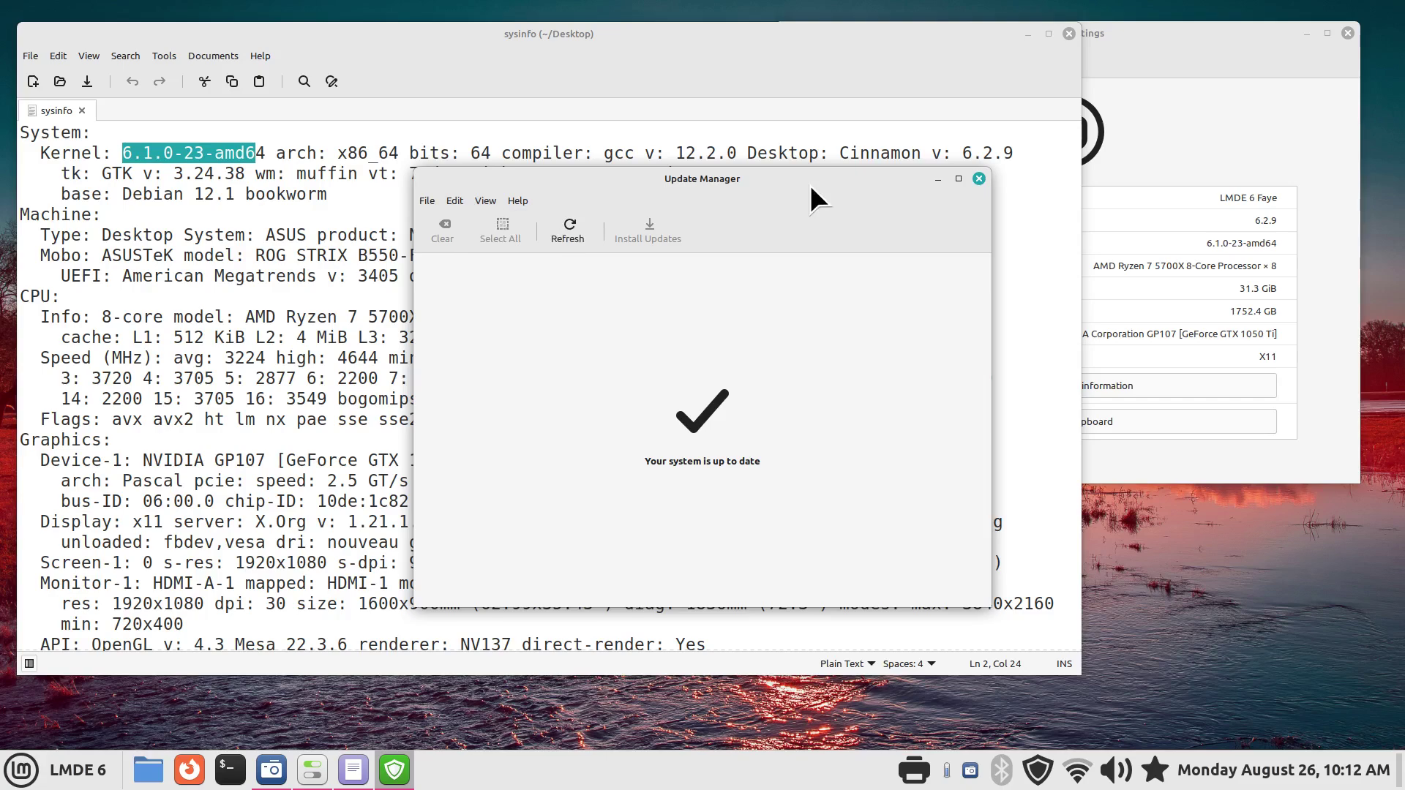
Close Update Manager and highlight 'Desktop' on the Type line in sysinfo.
{"action": "left_click", "coordinate": [979, 178]}
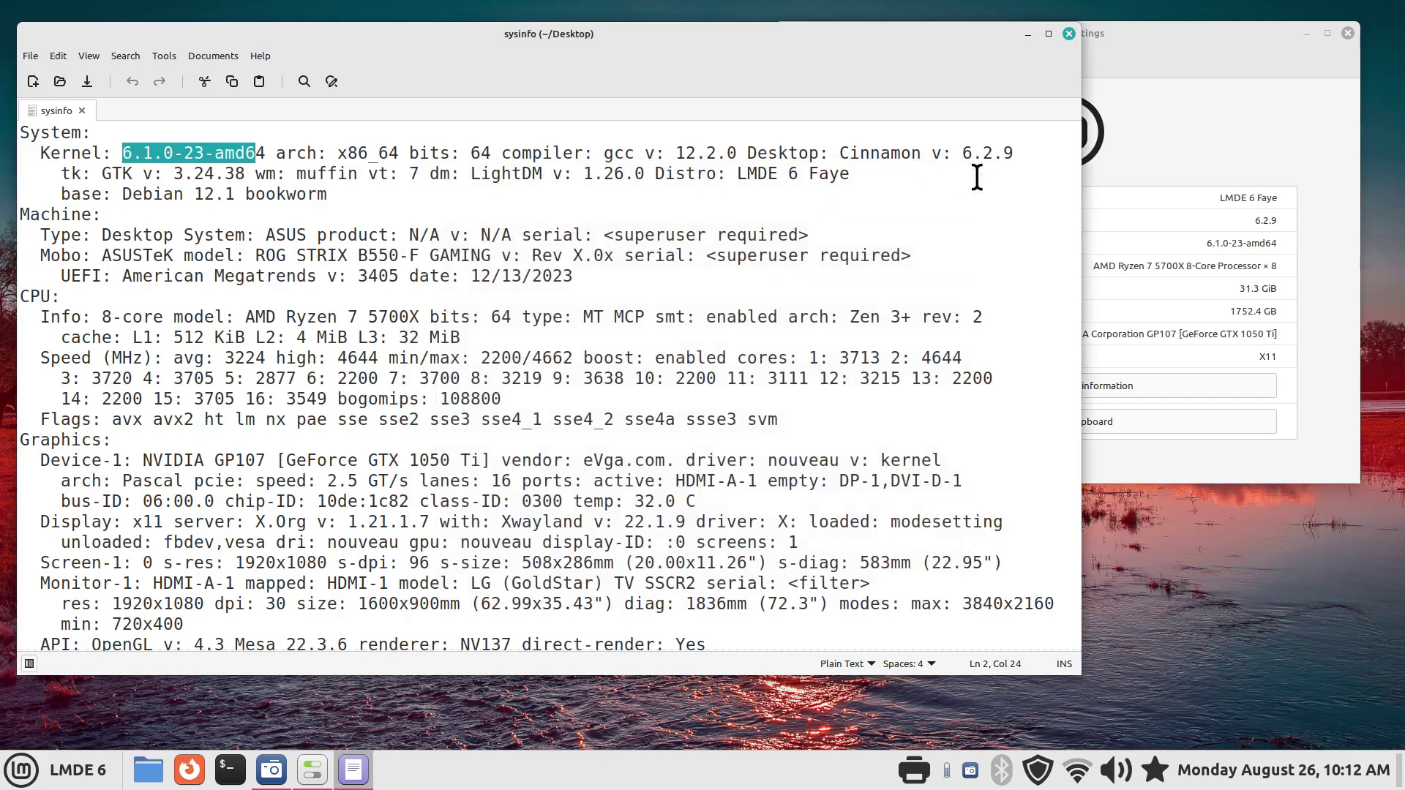
{"action": "left_click", "coordinate": [596, 194]}
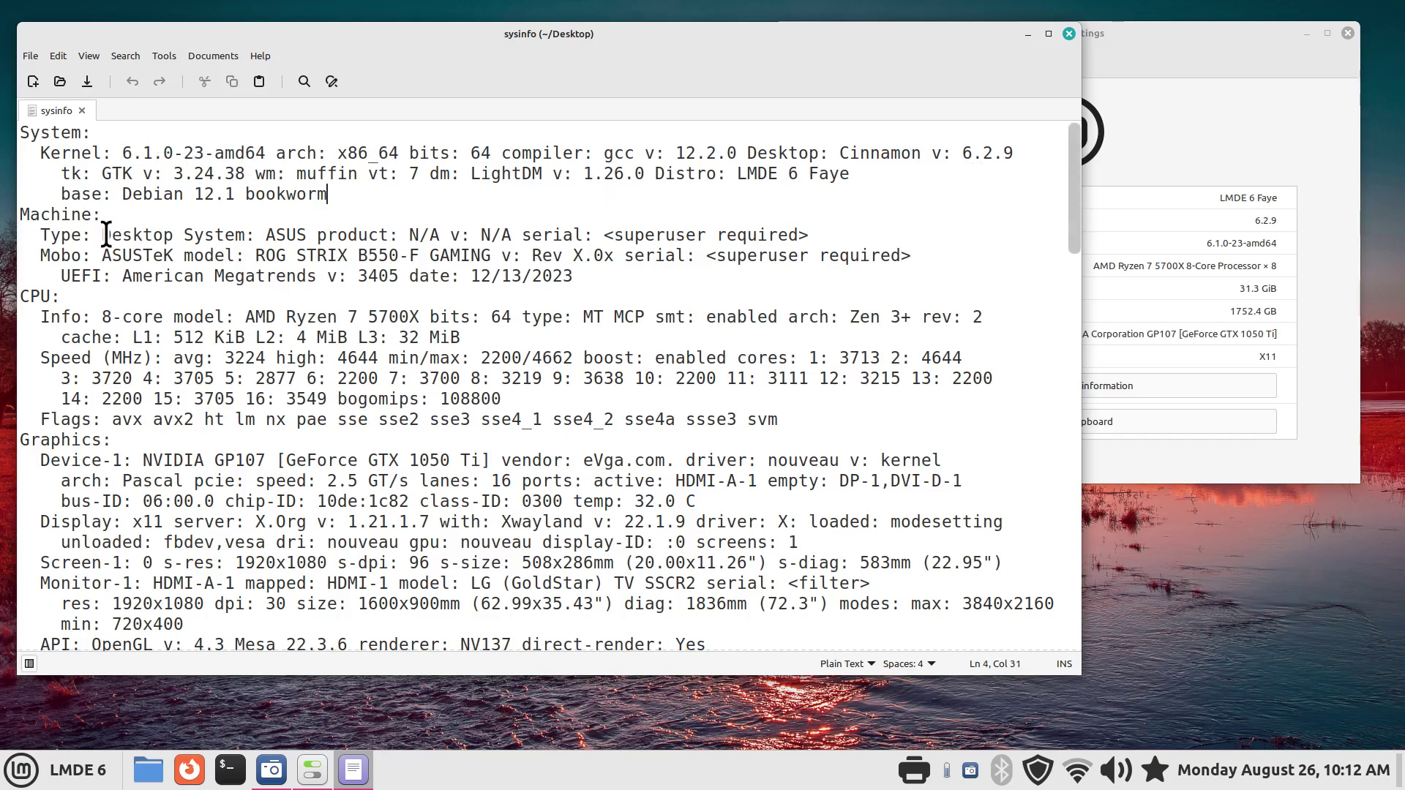
{"action": "left_click_drag", "start_coordinate": [101, 234], "coordinate": [174, 233]}
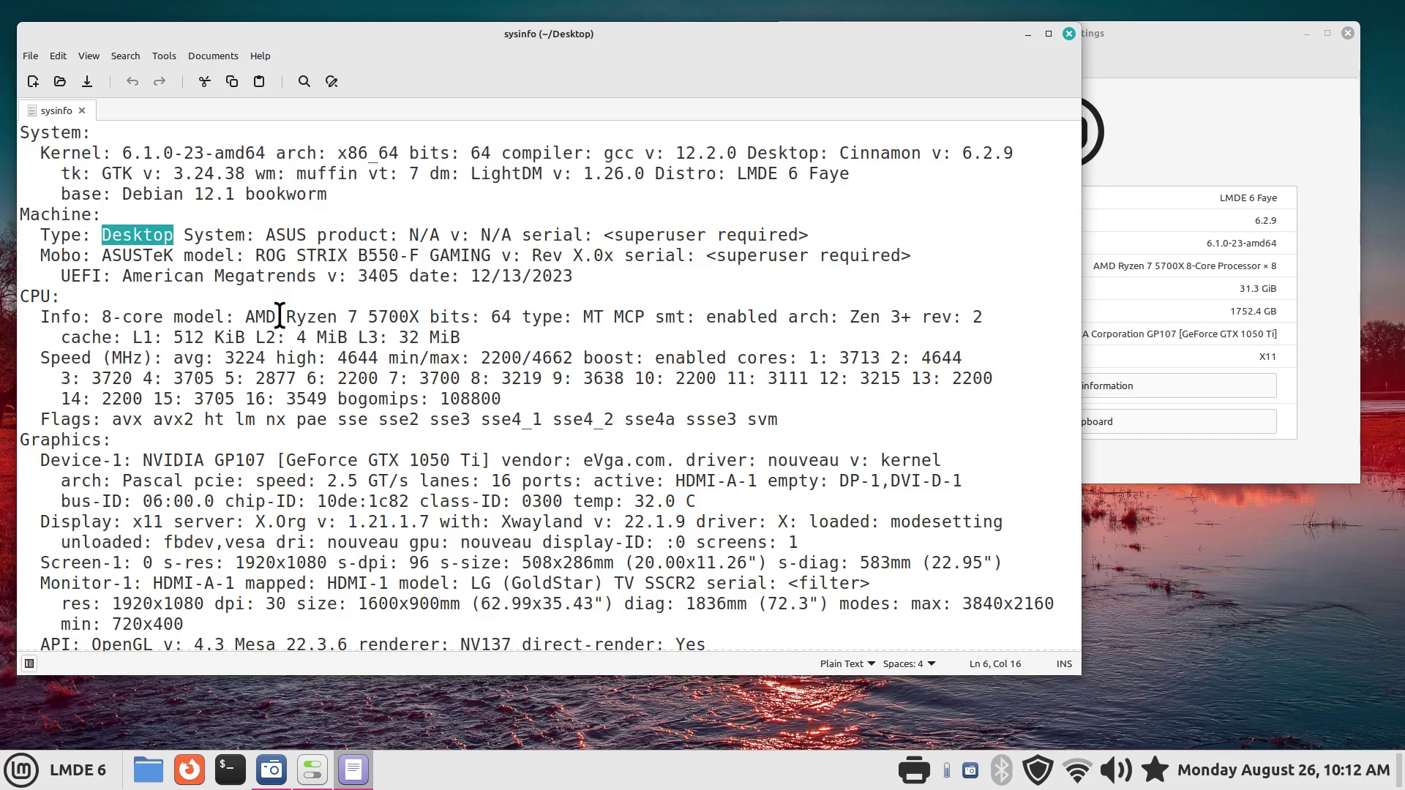
Copy the motherboard model 'ROG STRIX B550-F GAMING' from the Mobo line.
{"action": "left_click_drag", "start_coordinate": [81, 255], "coordinate": [163, 255]}
{"action": "left_click_drag", "start_coordinate": [255, 255], "coordinate": [491, 255]}
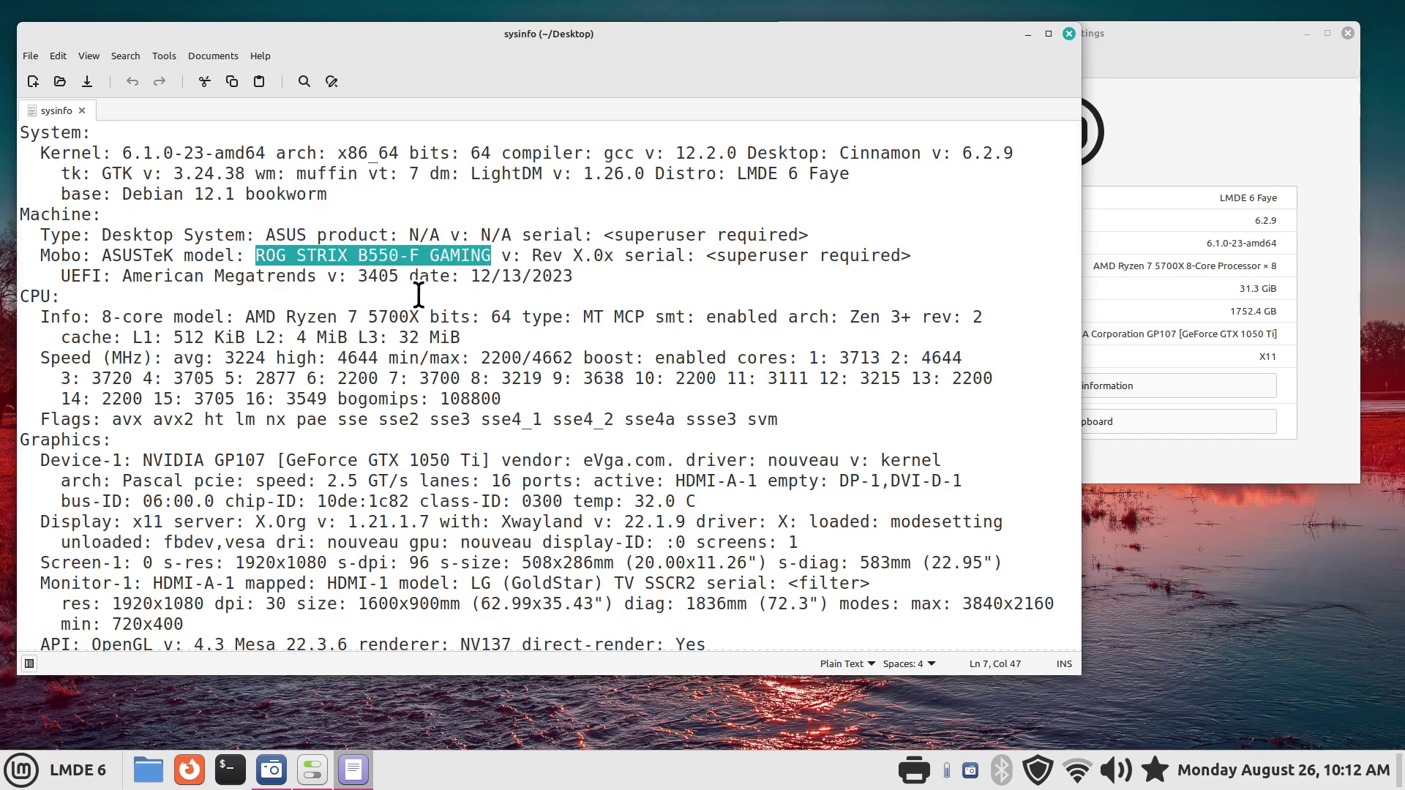
{"action": "right_click", "coordinate": [353, 254]}
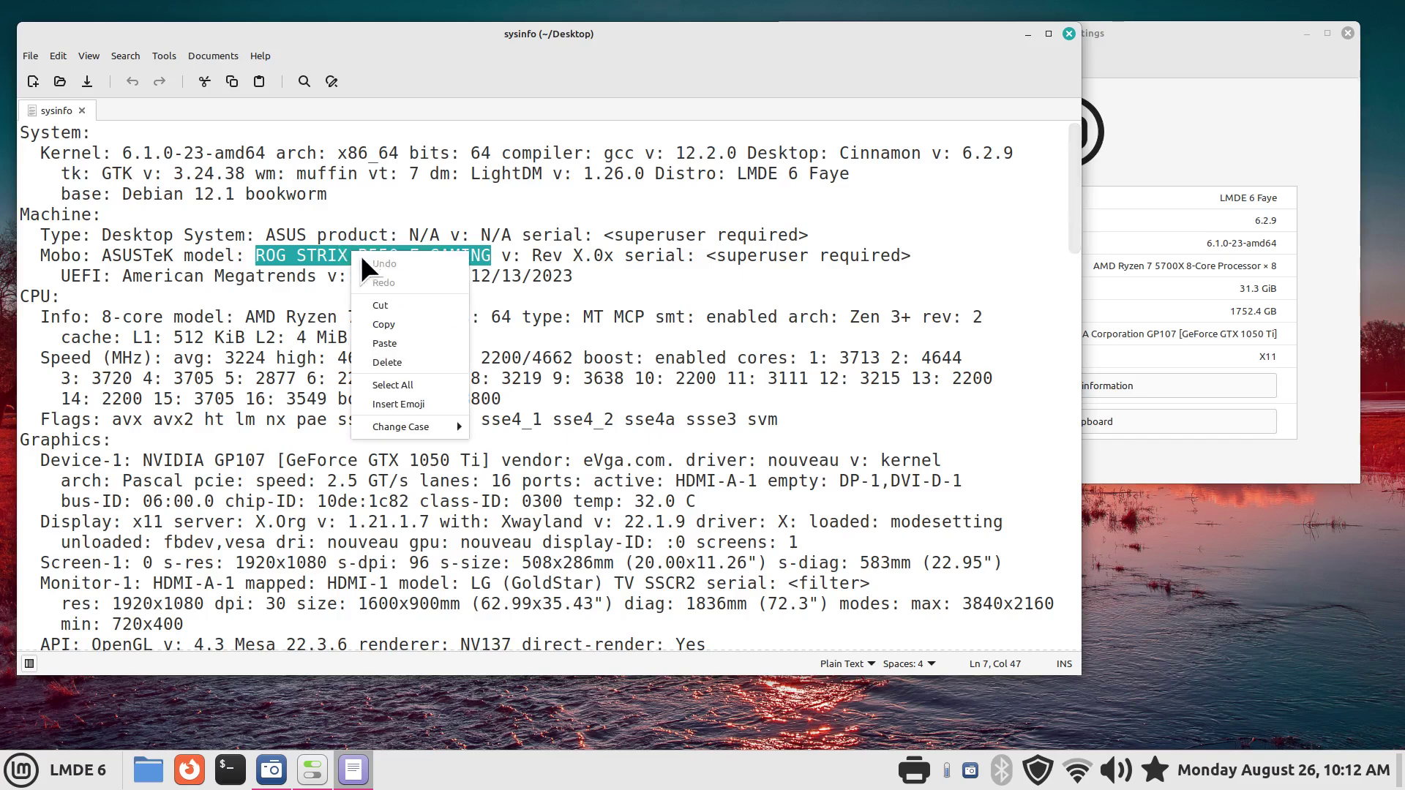
{"action": "left_click", "coordinate": [397, 325]}
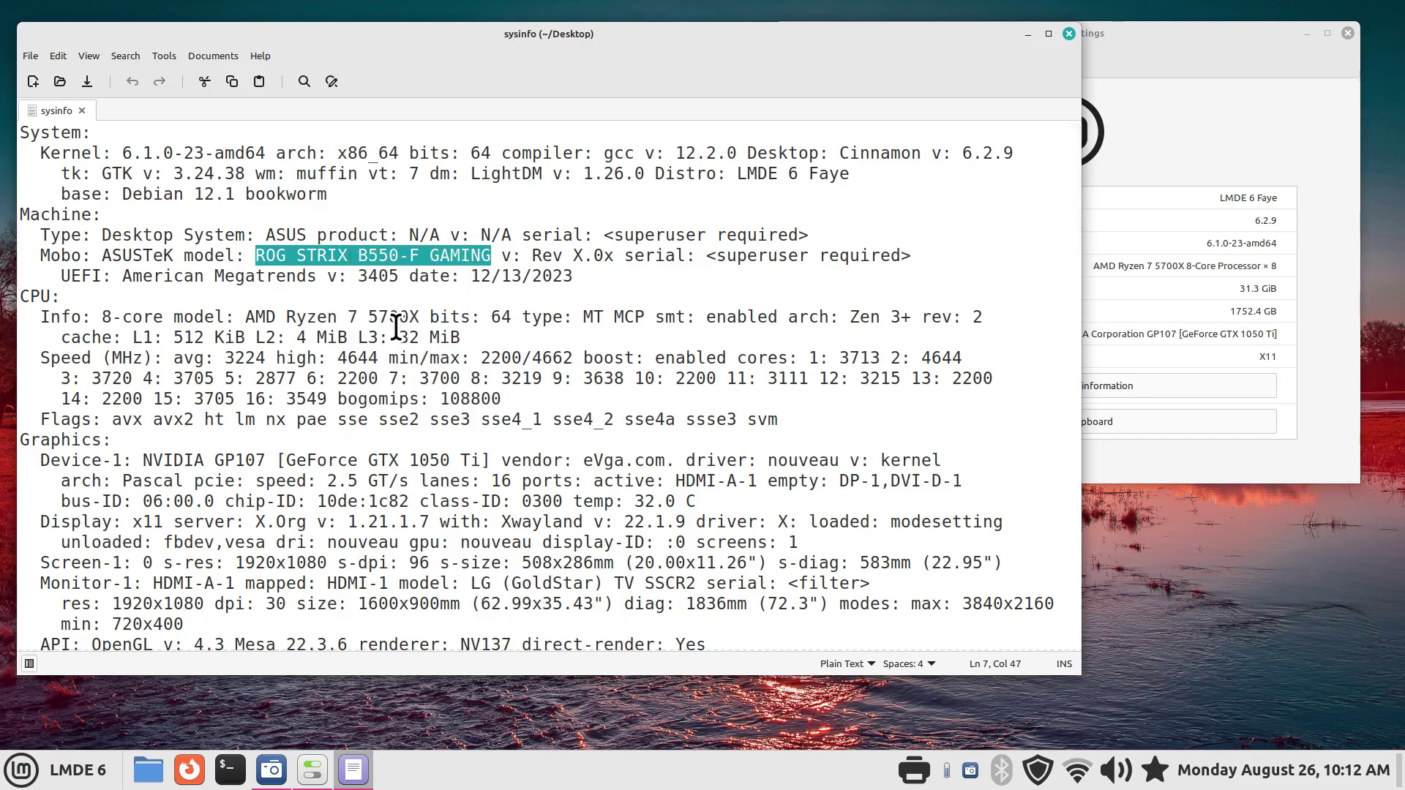
Search Google in Firefox for the pasted 'ROG STRIX B550-F GAMING', then close Firefox.
{"action": "left_click", "coordinate": [189, 770]}
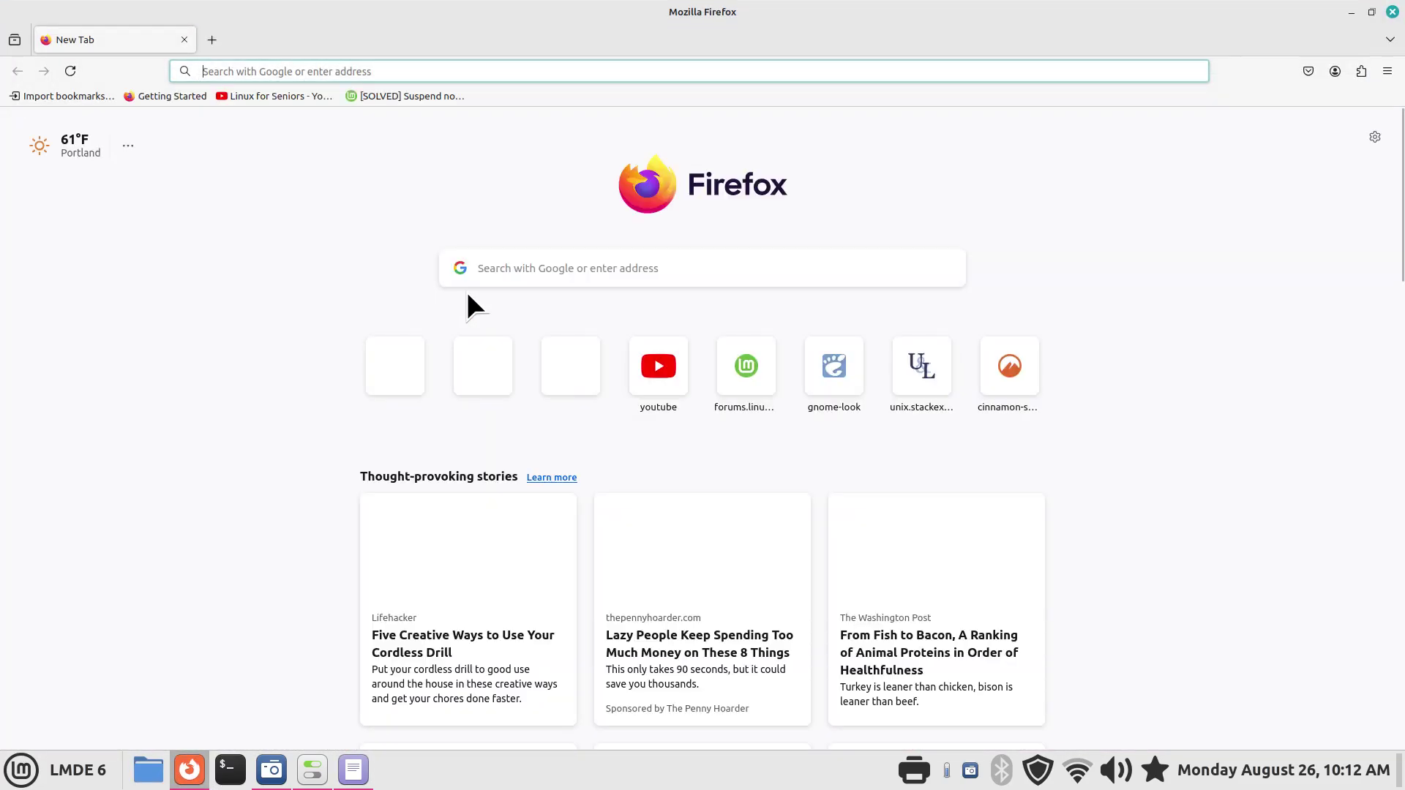
{"action": "left_click", "coordinate": [490, 269]}
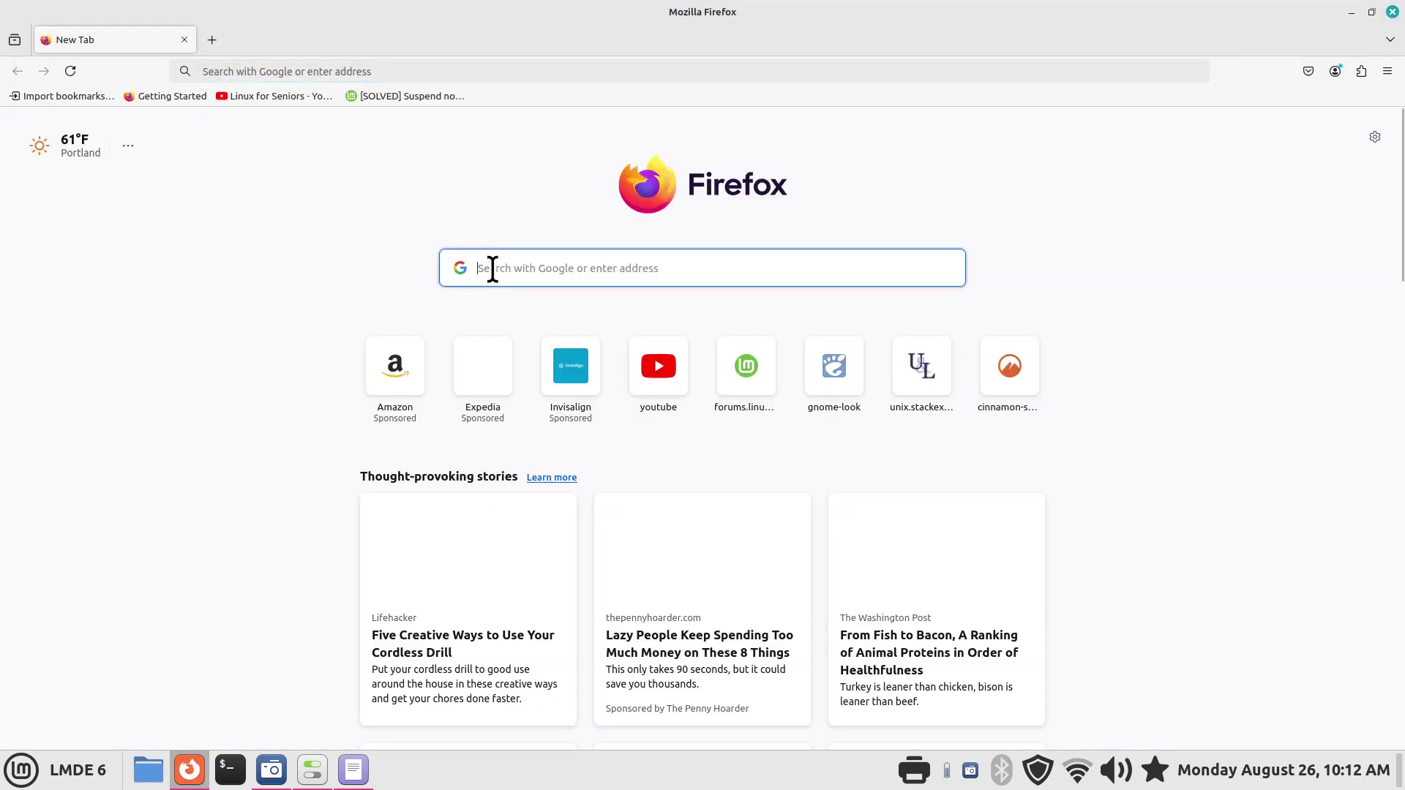
{"action": "right_click", "coordinate": [492, 267]}
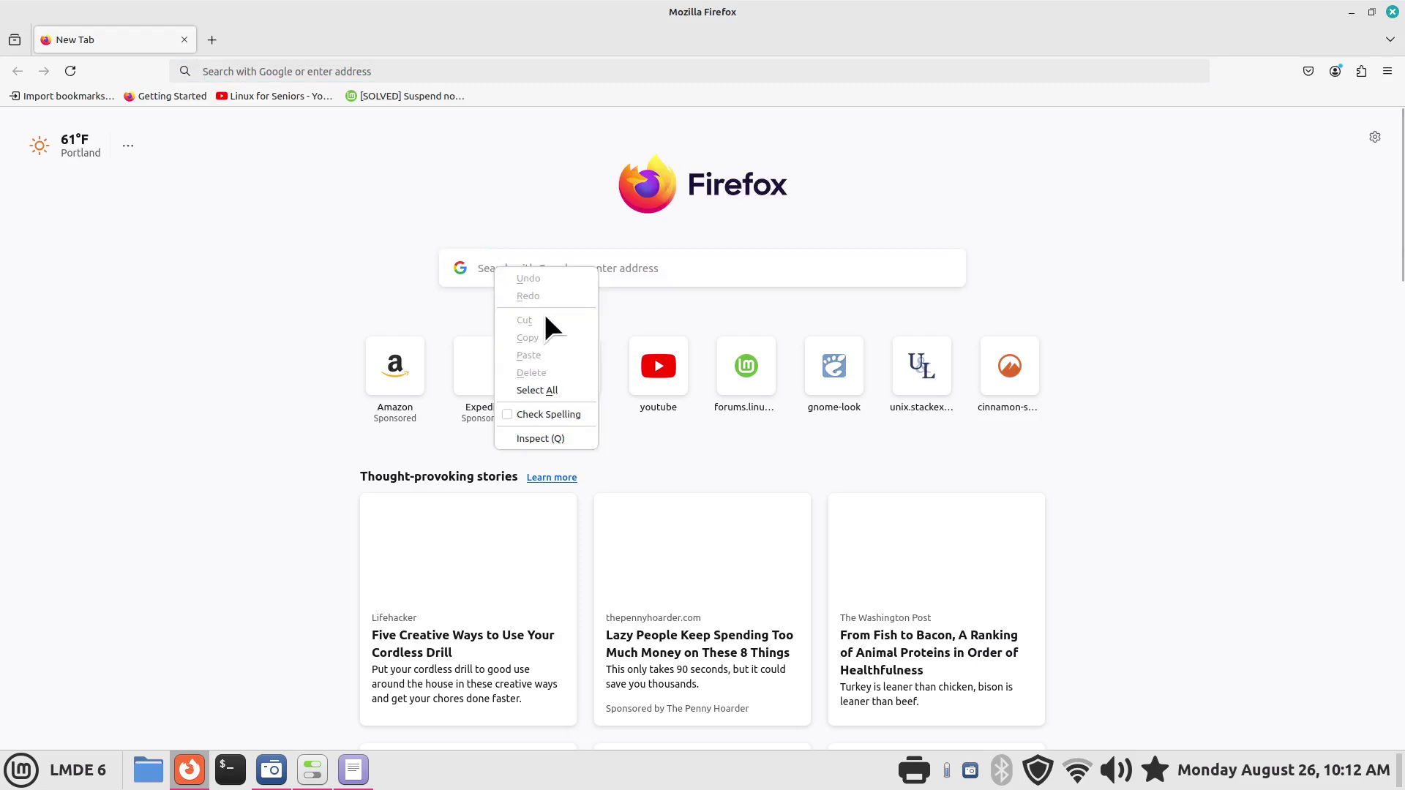
{"action": "left_click", "coordinate": [496, 258]}
{"action": "right_click", "coordinate": [502, 261]}
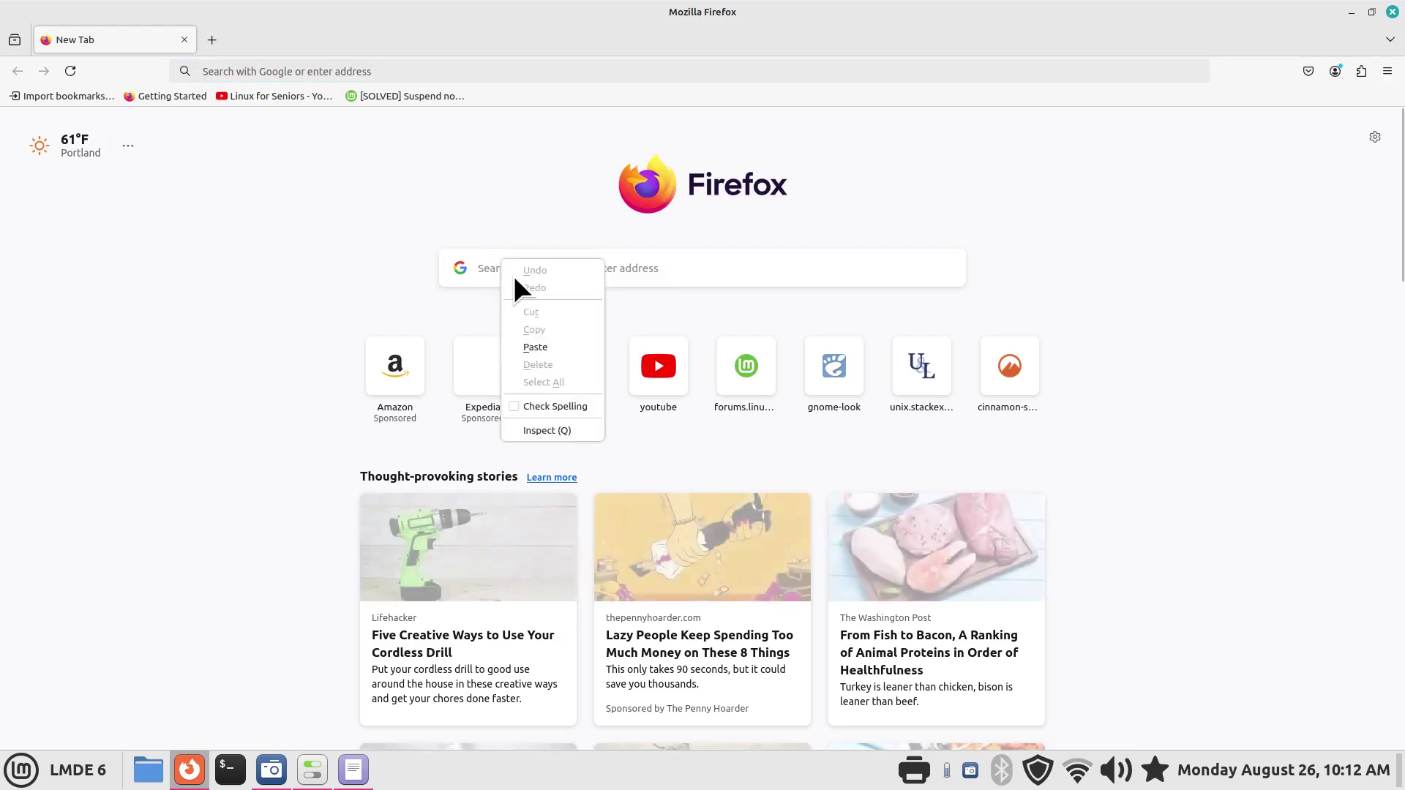
{"action": "left_click", "coordinate": [535, 347]}
{"action": "key", "text": "Return"}
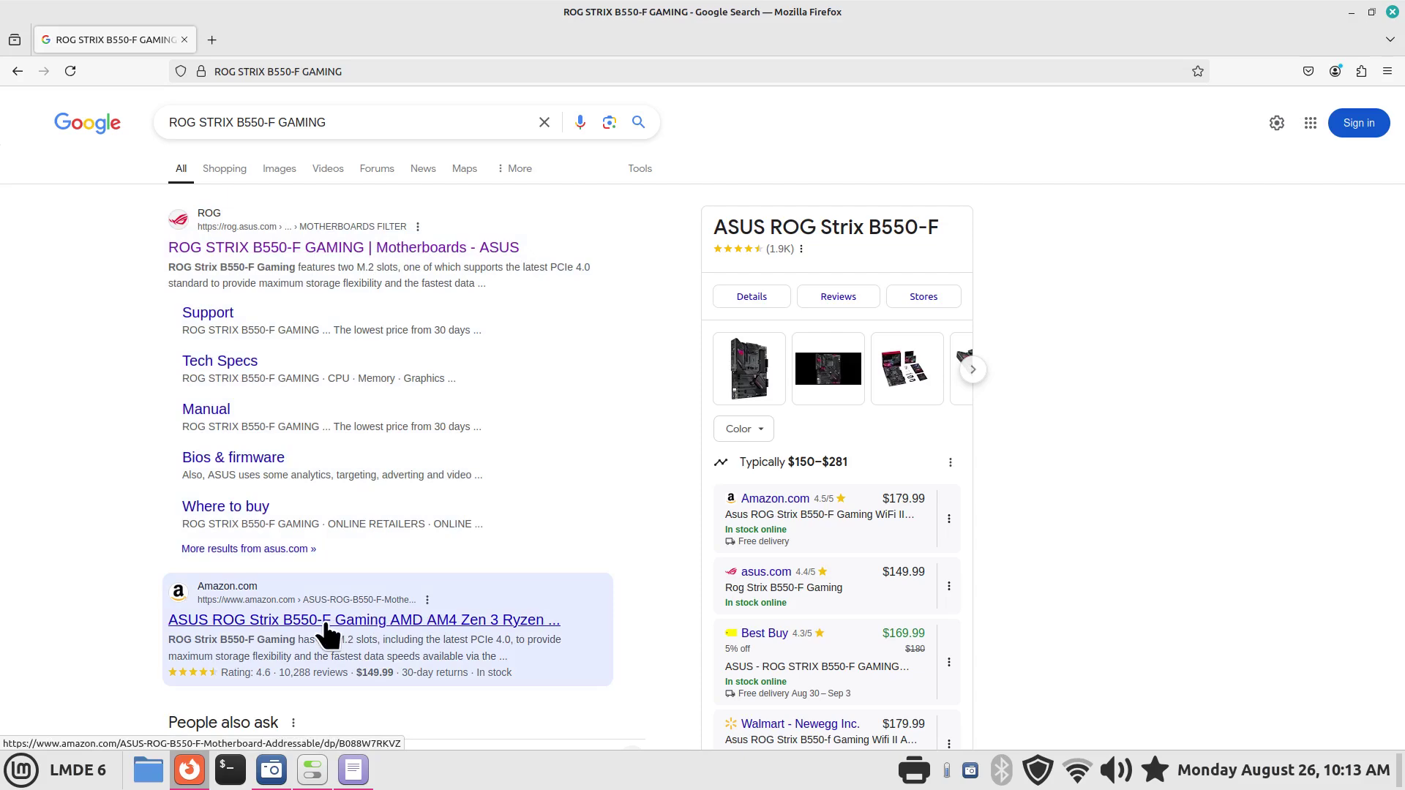
{"action": "left_click", "coordinate": [1391, 13]}
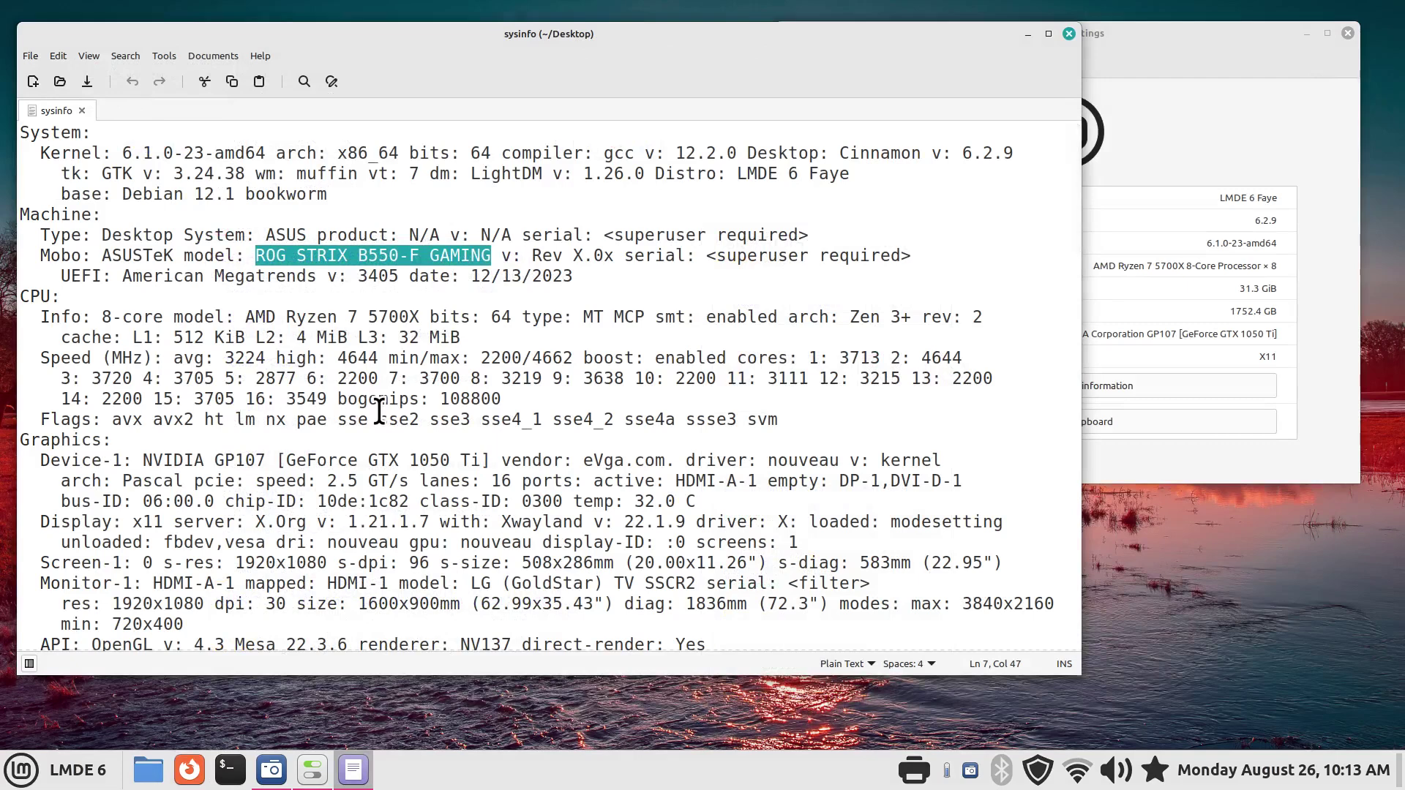
{"action": "left_click_drag", "start_coordinate": [244, 317], "coordinate": [413, 317]}
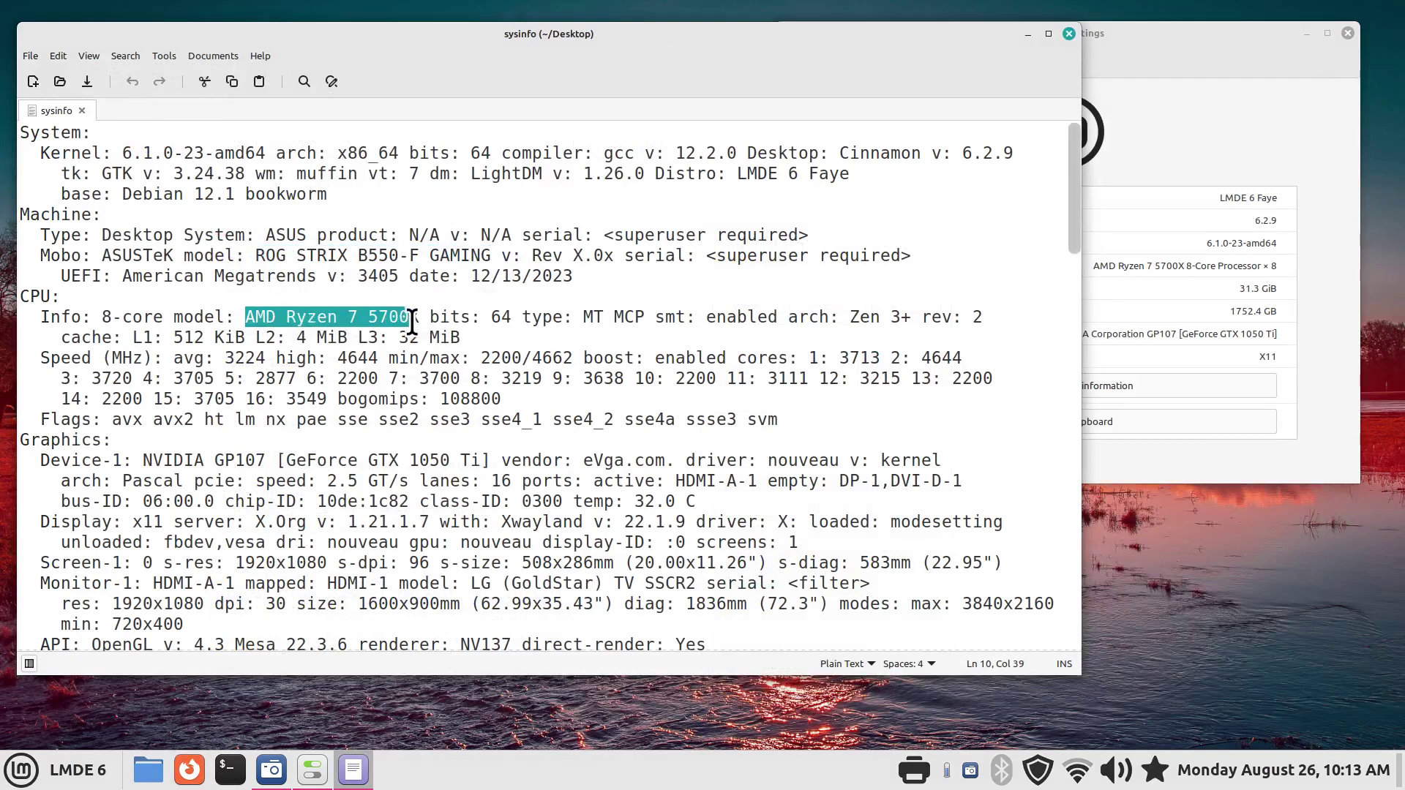
{"action": "double_click", "coordinate": [139, 337]}
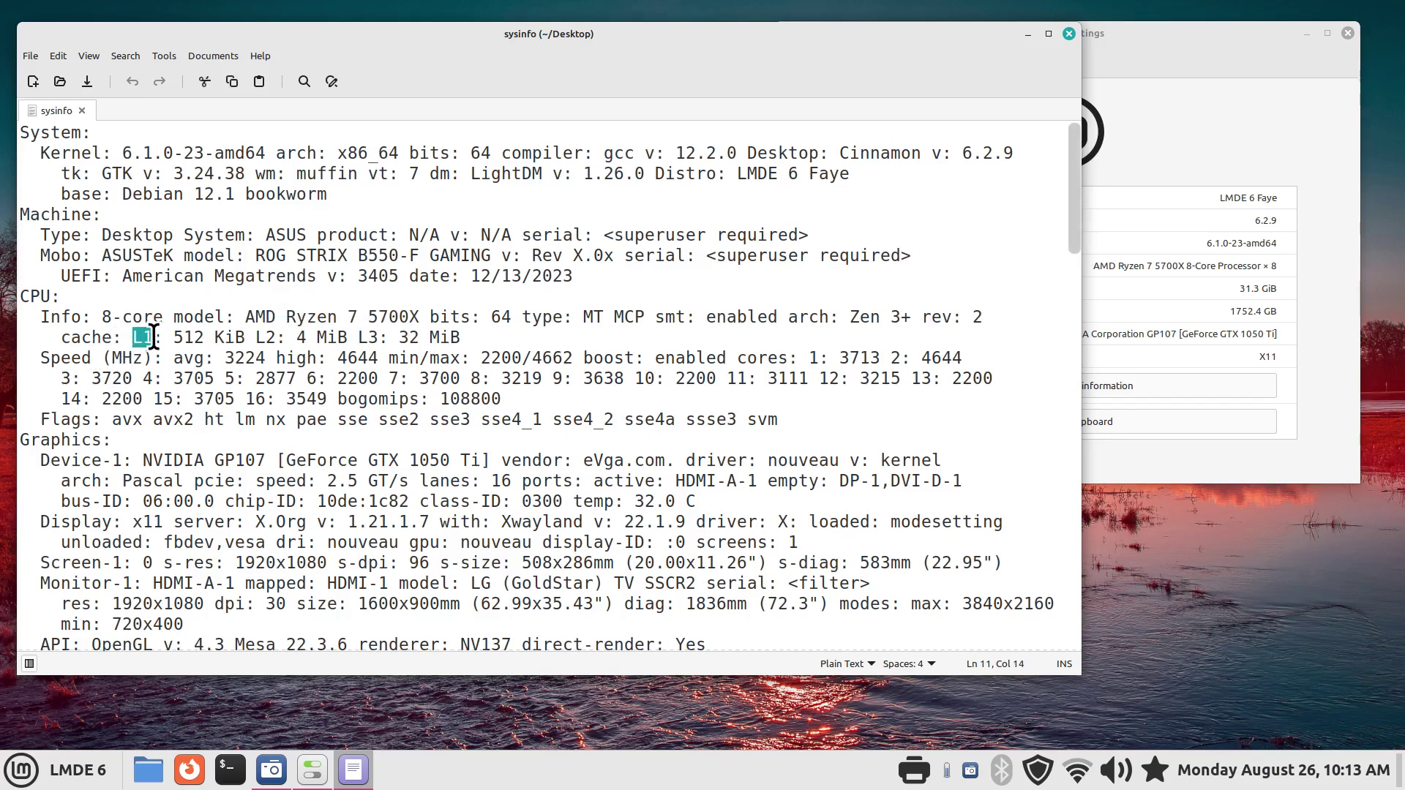
{"action": "double_click", "coordinate": [265, 338]}
{"action": "left_click", "coordinate": [358, 335]}
{"action": "double_click", "coordinate": [357, 335]}
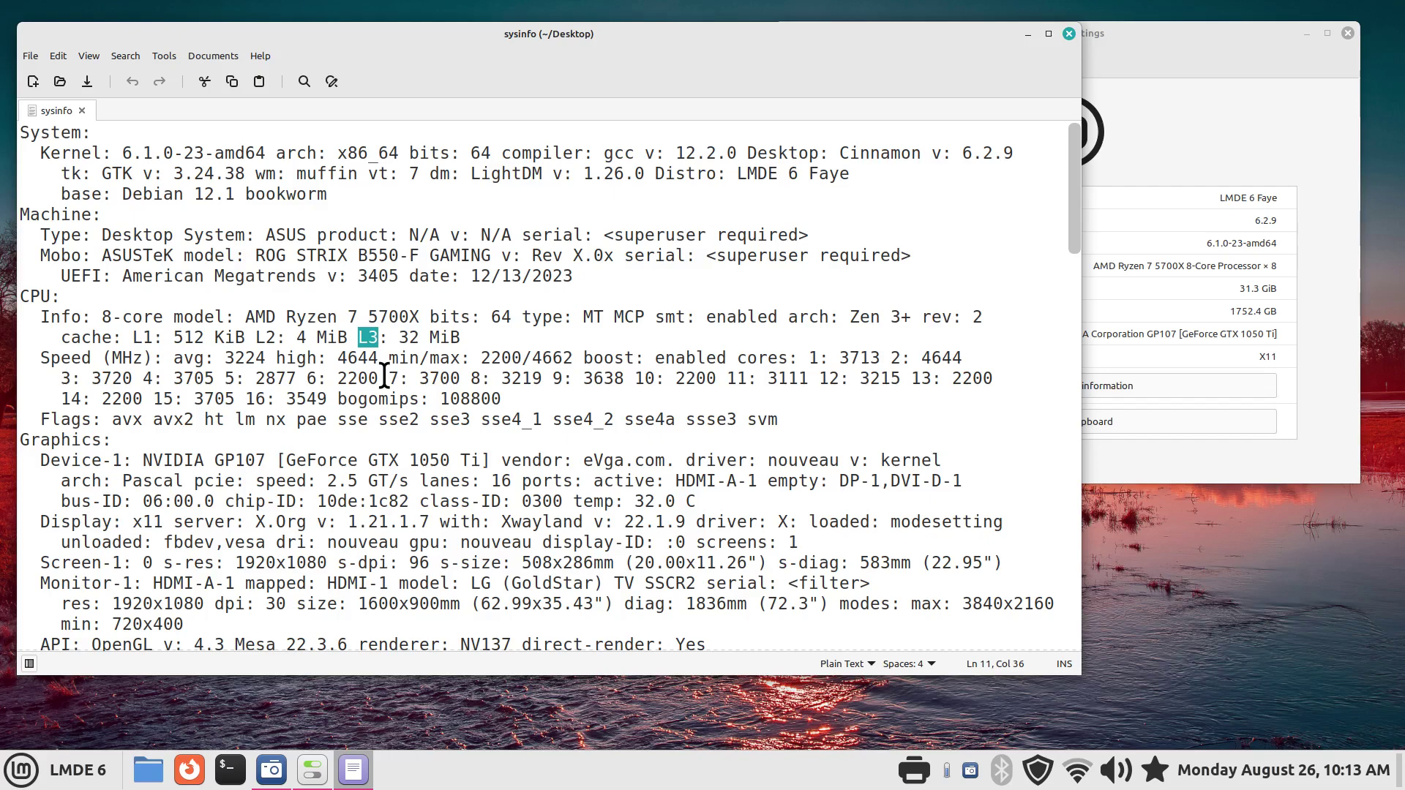
{"action": "scroll", "coordinate": [385, 377], "scroll_direction": "down", "scroll_amount": 1}
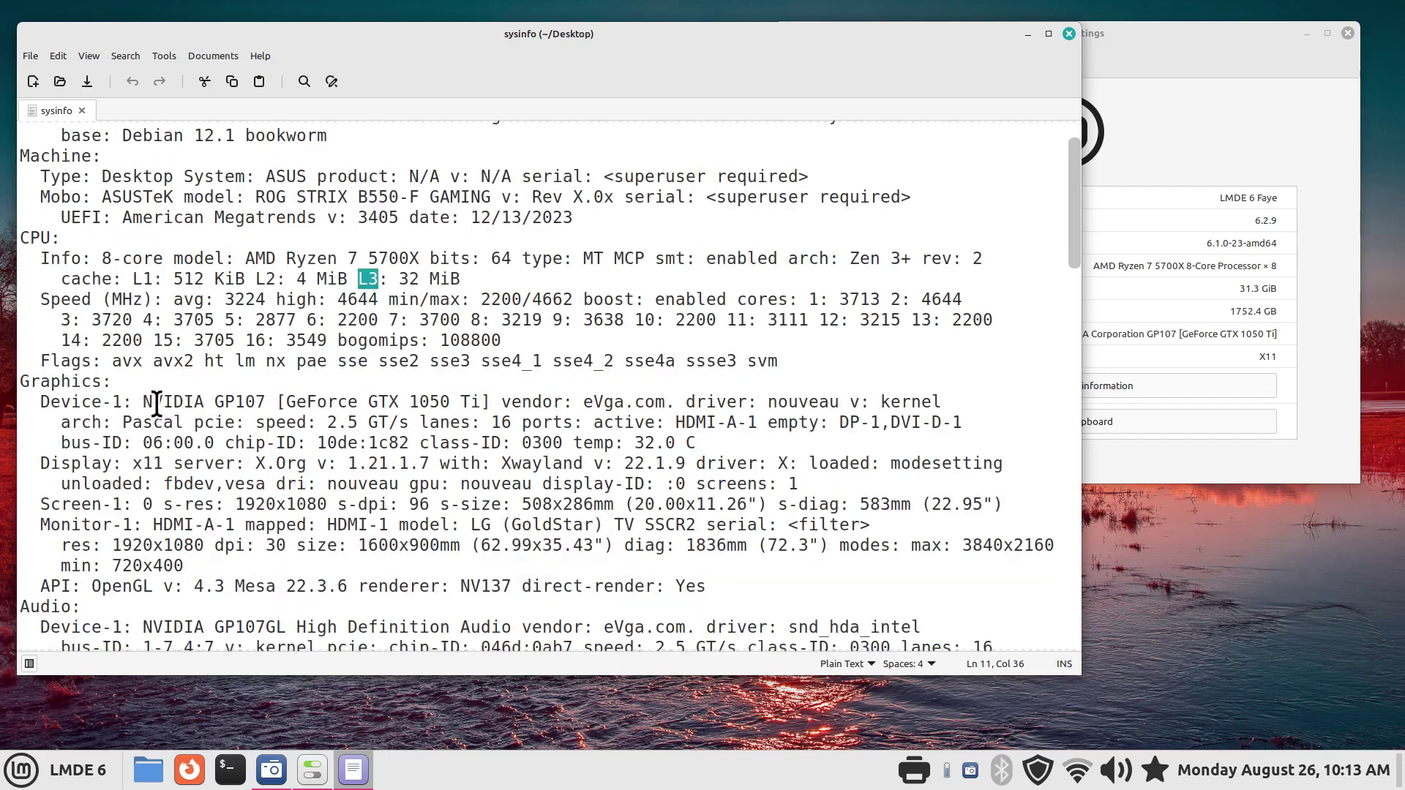
{"action": "left_click_drag", "start_coordinate": [139, 402], "coordinate": [483, 402]}
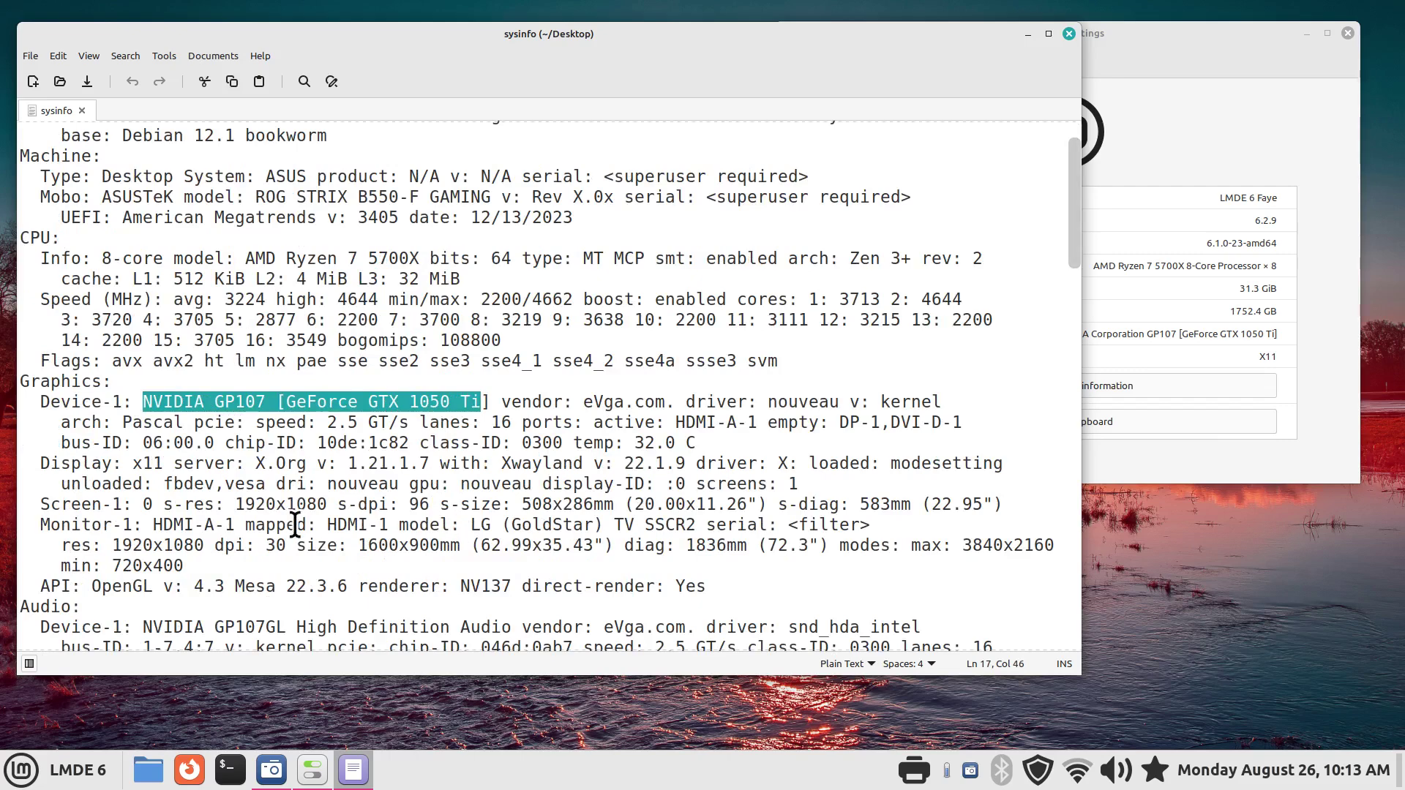
{"action": "left_click", "coordinate": [239, 505]}
{"action": "double_click", "coordinate": [239, 505]}
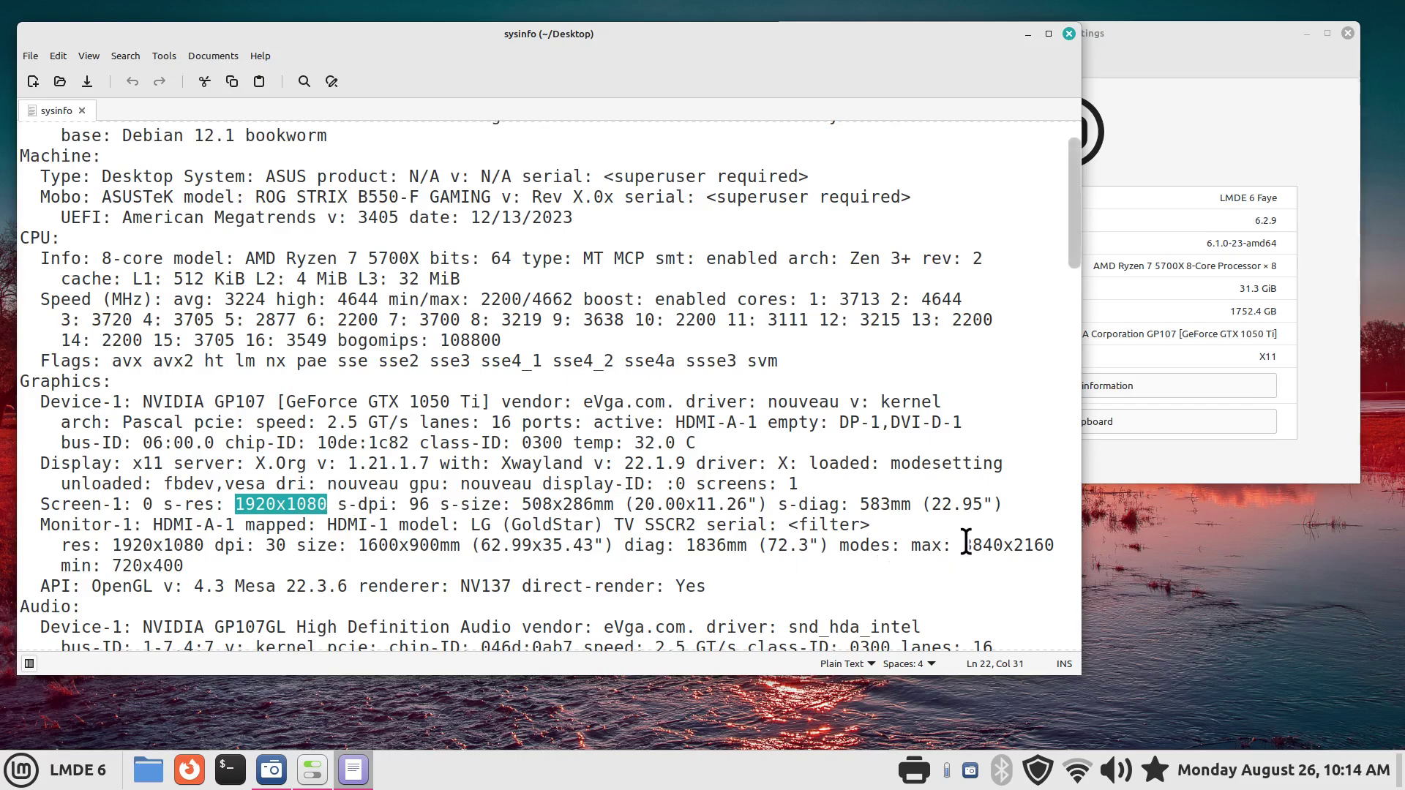
{"action": "left_click_drag", "start_coordinate": [962, 545], "coordinate": [1054, 547]}
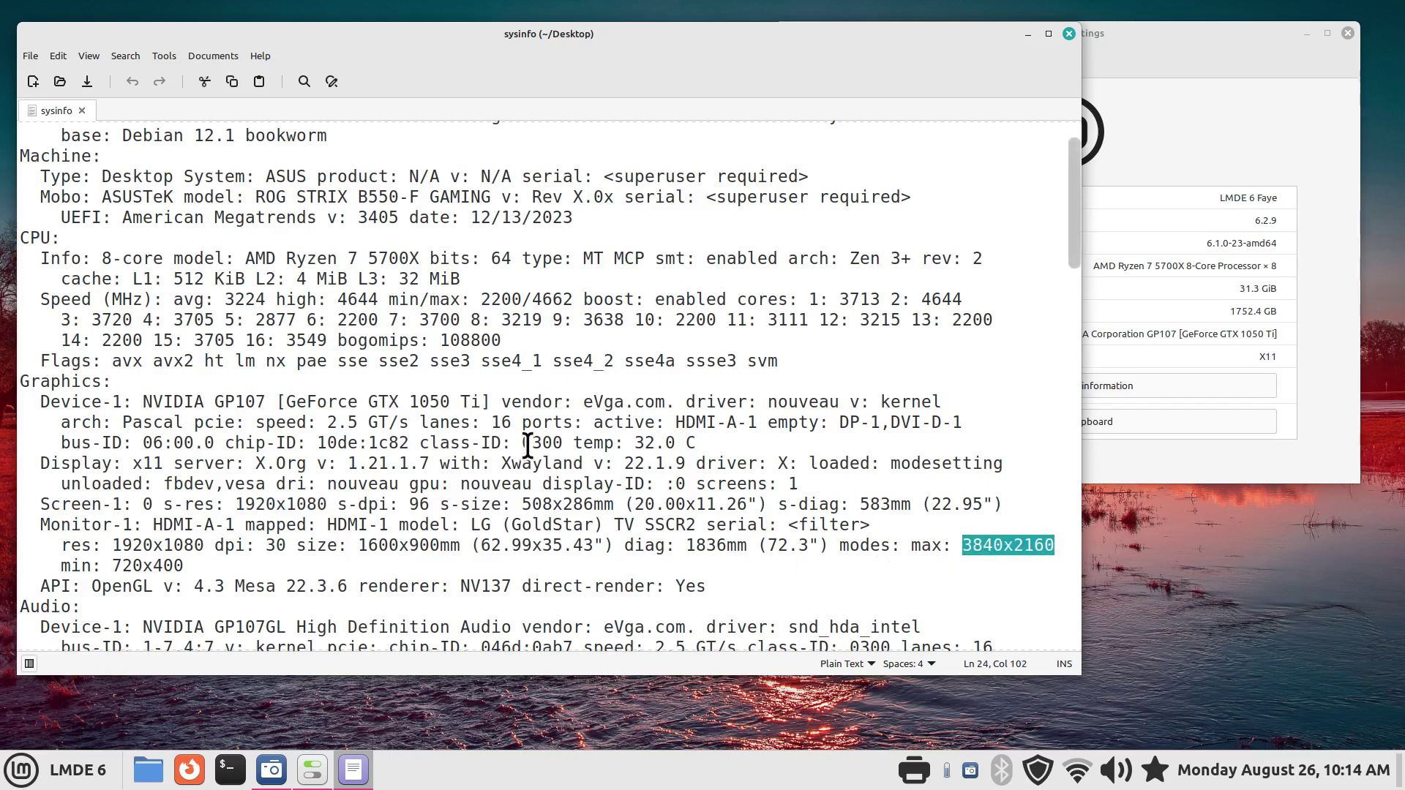
Scroll to the Drives section and highlight the 1.59 TiB total storage.
{"action": "scroll", "coordinate": [528, 444], "scroll_direction": "down", "scroll_amount": 5}
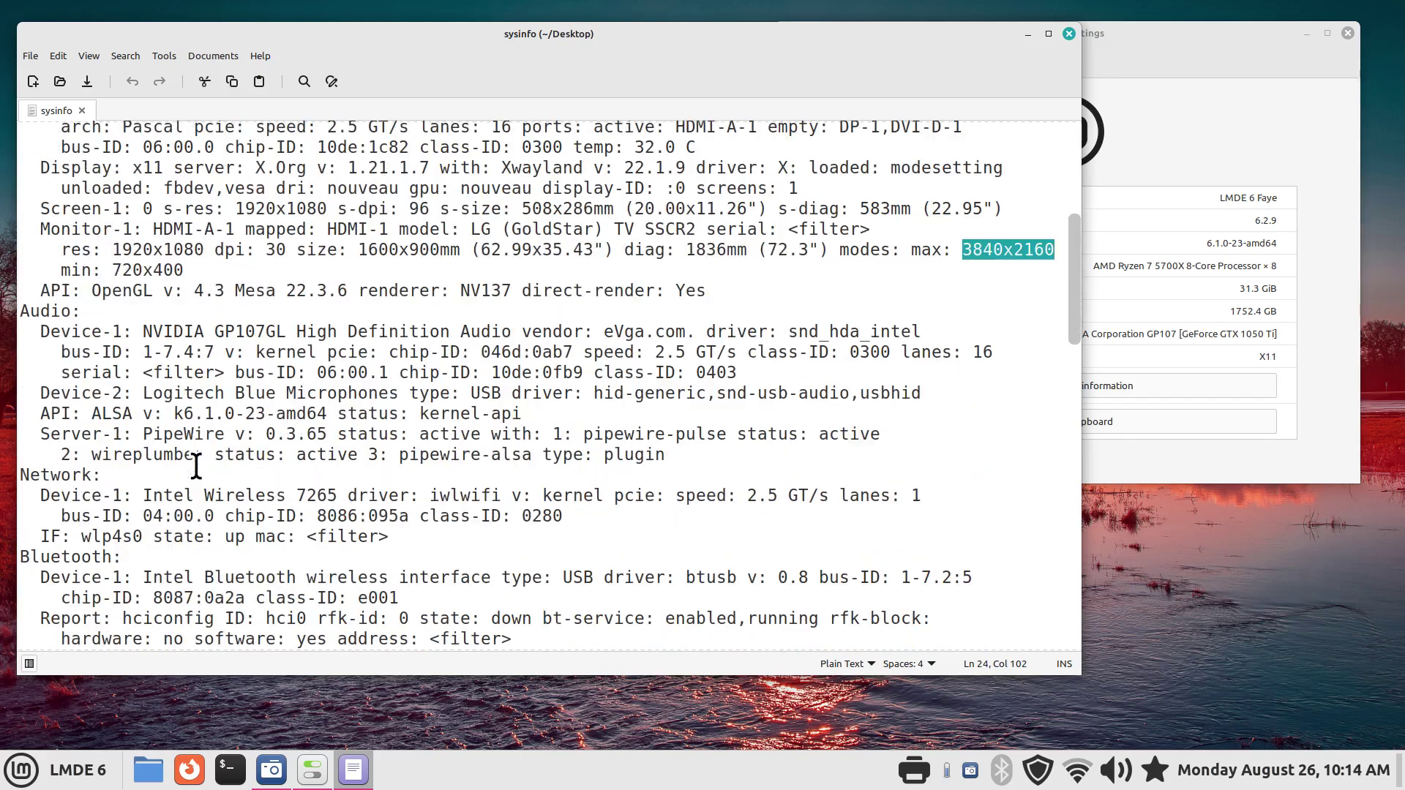
{"action": "scroll", "coordinate": [246, 466], "scroll_direction": "down", "scroll_amount": 2}
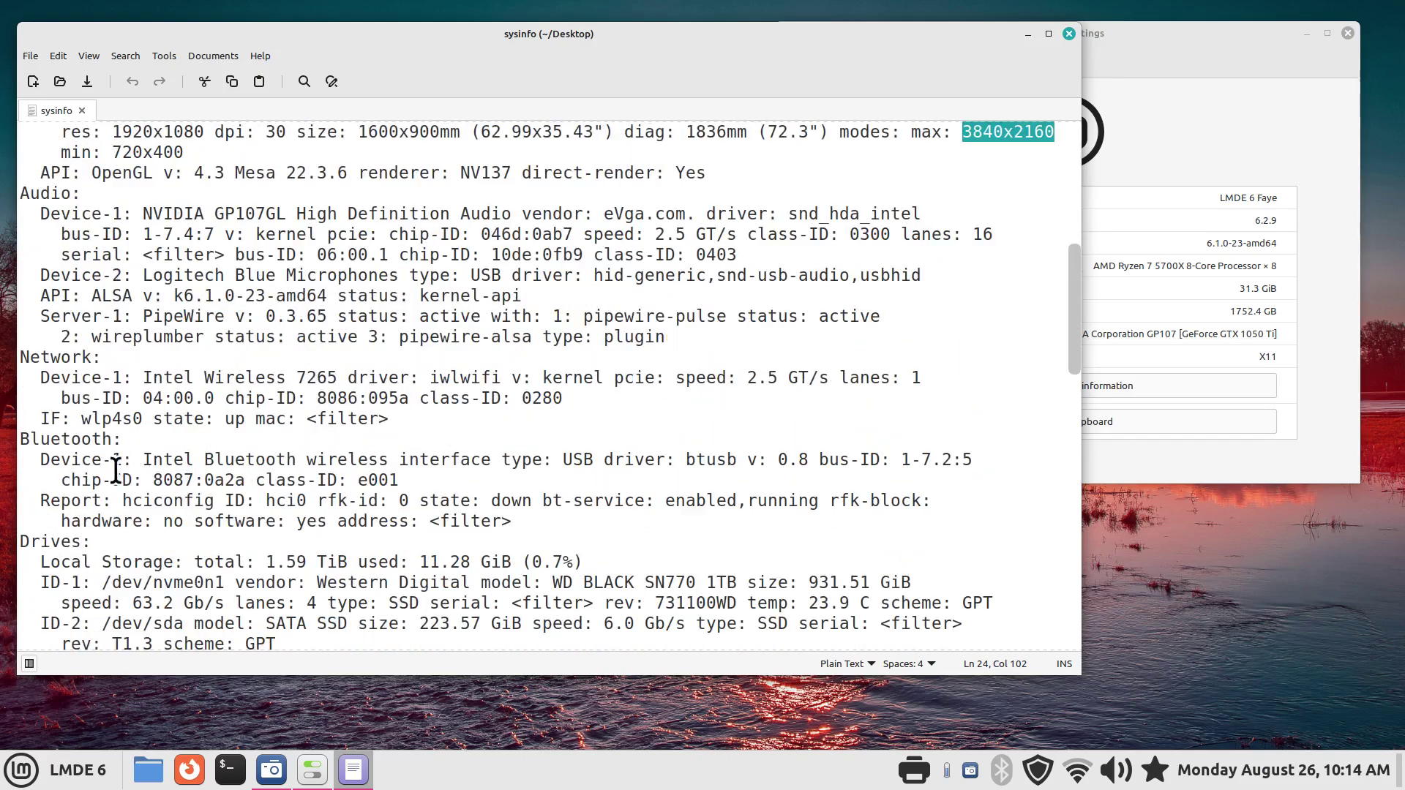
{"action": "scroll", "coordinate": [268, 425], "scroll_direction": "down", "scroll_amount": 2}
{"action": "scroll", "coordinate": [269, 424], "scroll_direction": "down", "scroll_amount": 1}
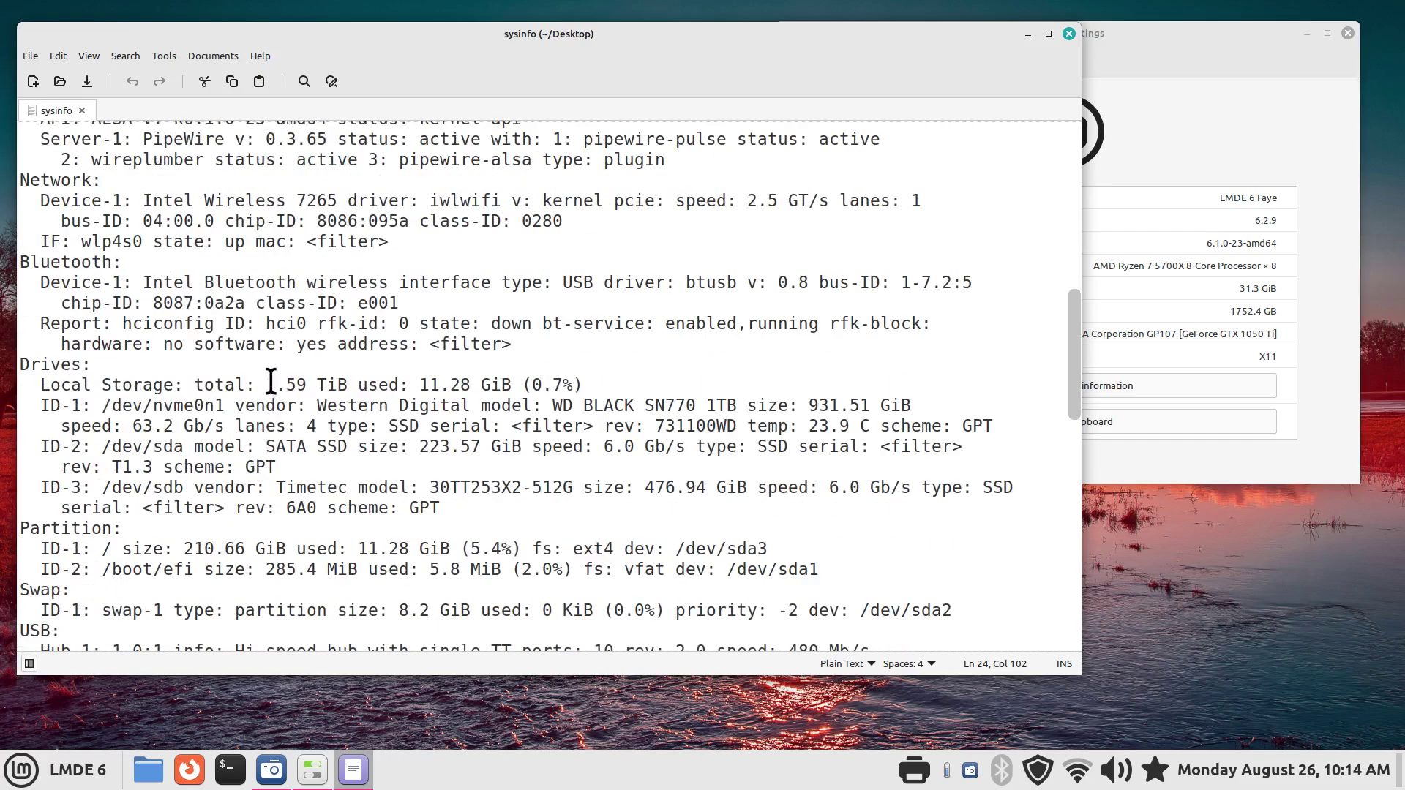
{"action": "left_click_drag", "start_coordinate": [267, 384], "coordinate": [348, 383]}
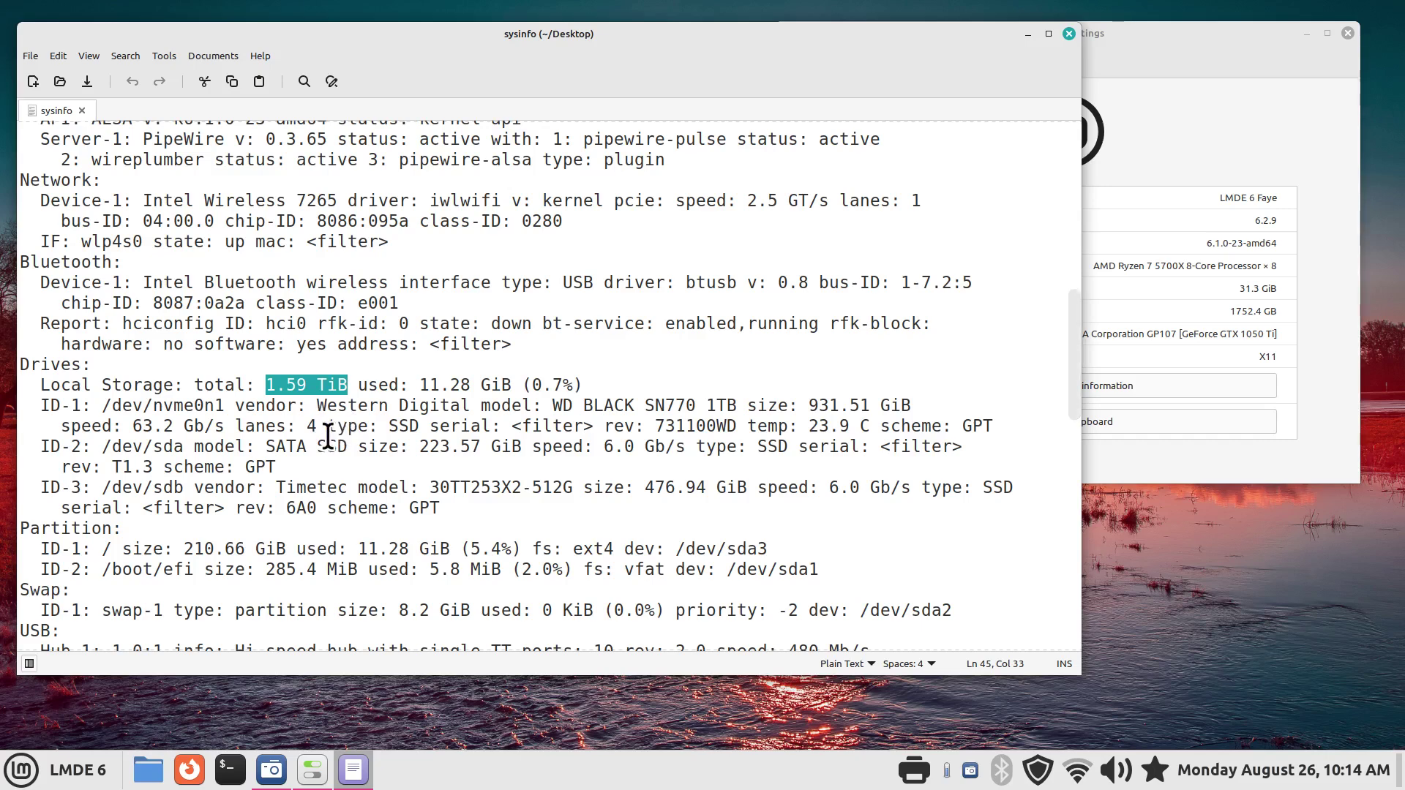
Select the drive vendors and models: Western Digital WD BLACK SN770 1TB and Timetec 30TT253X2-512G.
{"action": "left_click_drag", "start_coordinate": [317, 406], "coordinate": [470, 406]}
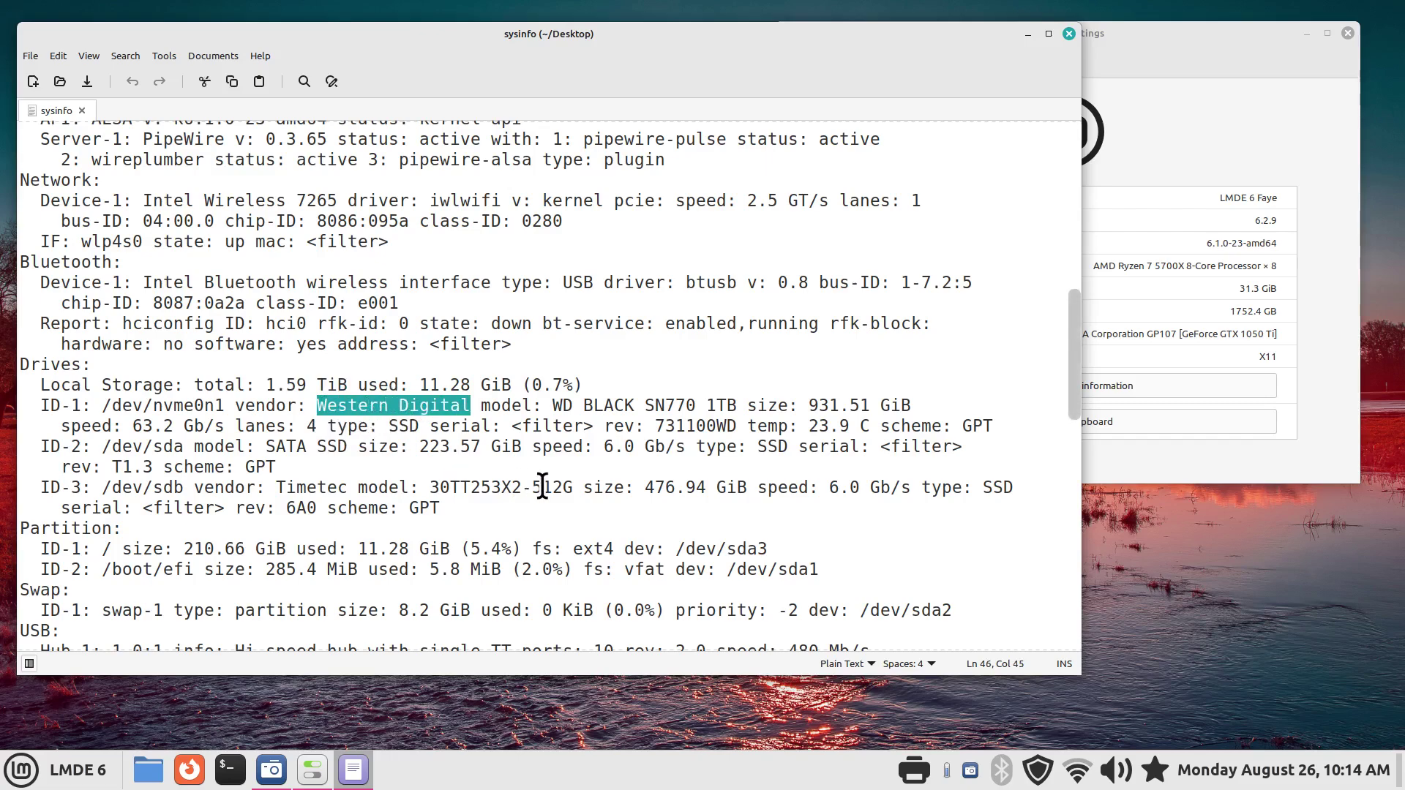
{"action": "left_click_drag", "start_coordinate": [553, 405], "coordinate": [707, 405]}
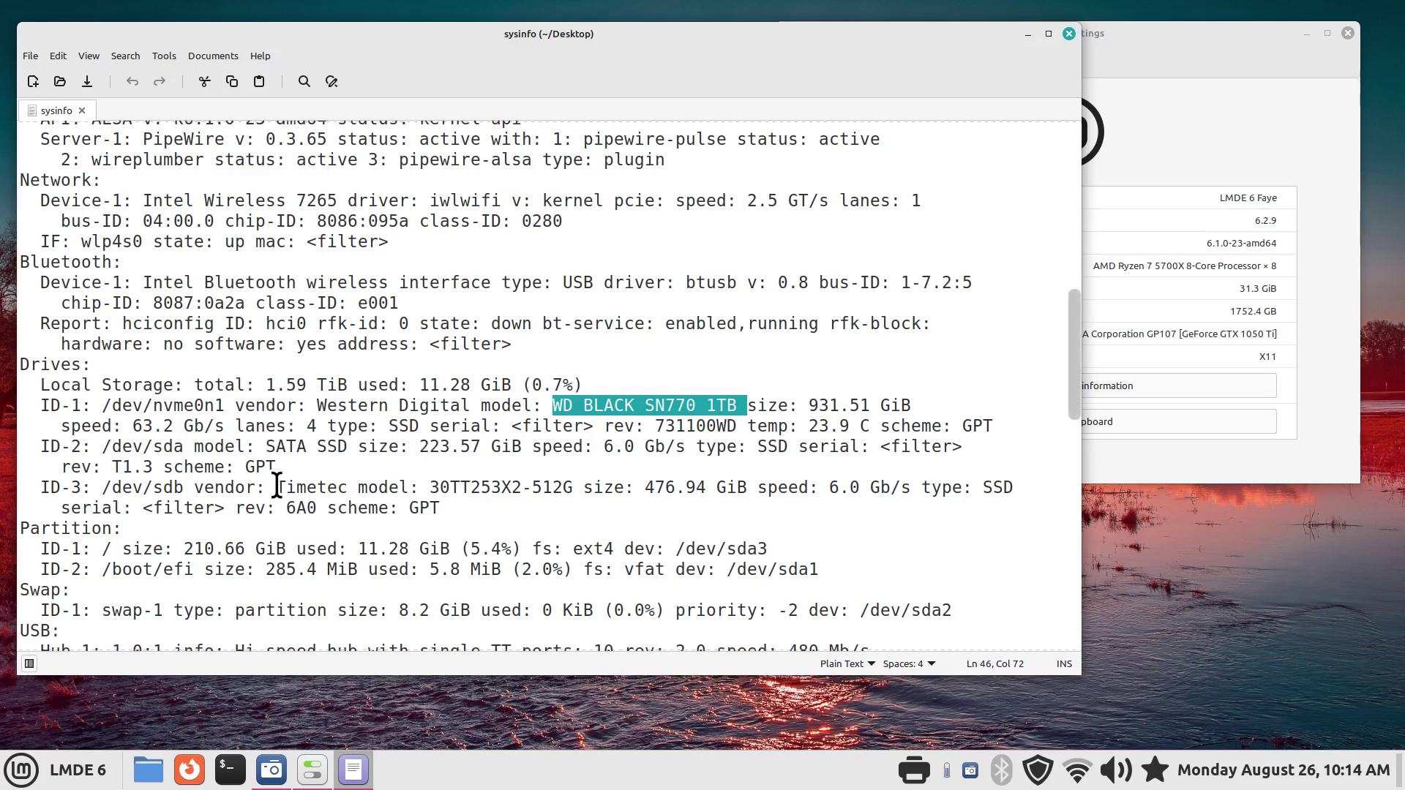
{"action": "left_click_drag", "start_coordinate": [276, 487], "coordinate": [344, 488]}
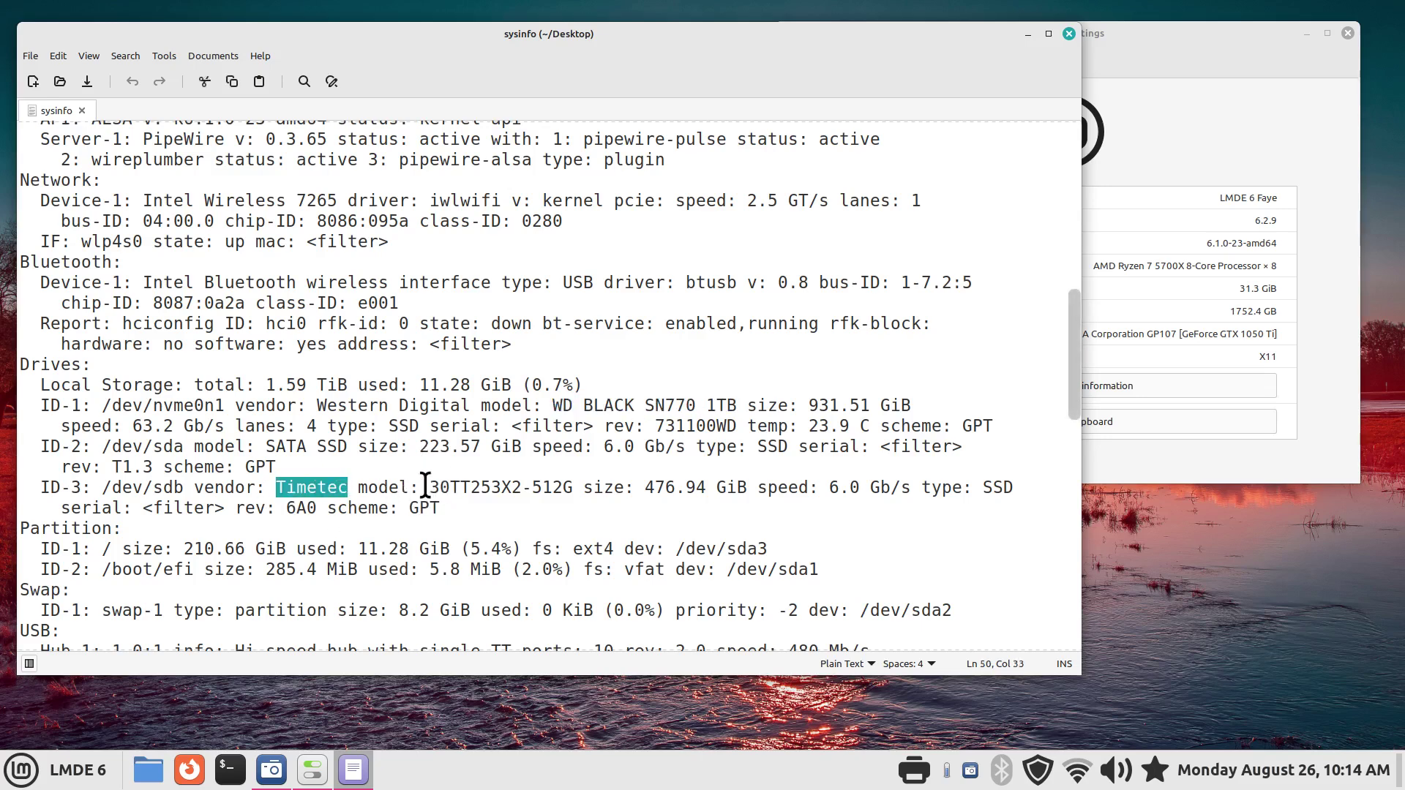
{"action": "left_click_drag", "start_coordinate": [431, 488], "coordinate": [583, 490]}
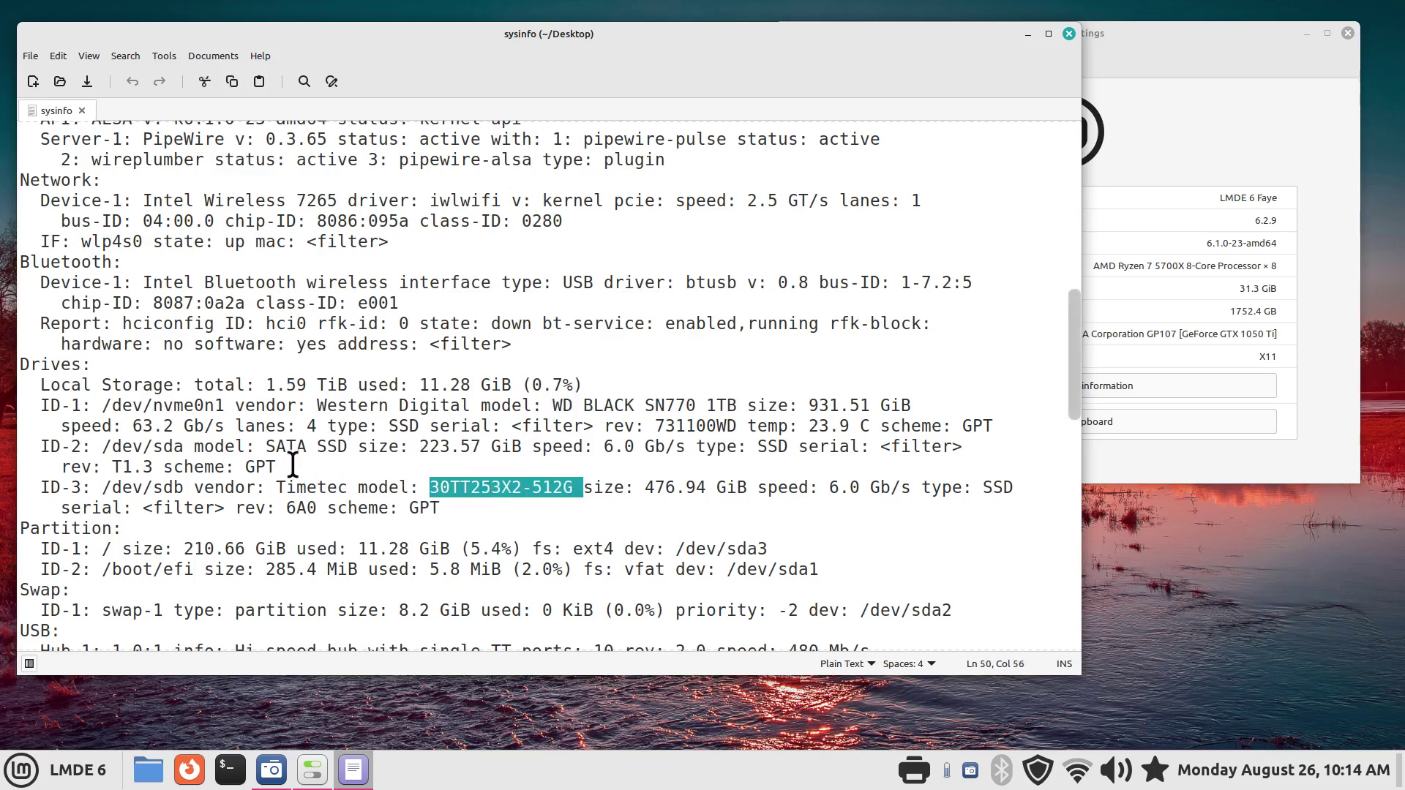
Scroll to the Repos section and select the 'linuxmint.co' and 'debian.org/debian' addresses.
{"action": "scroll", "coordinate": [354, 439], "scroll_direction": "down", "scroll_amount": 3}
{"action": "scroll", "coordinate": [271, 453], "scroll_direction": "down", "scroll_amount": 3}
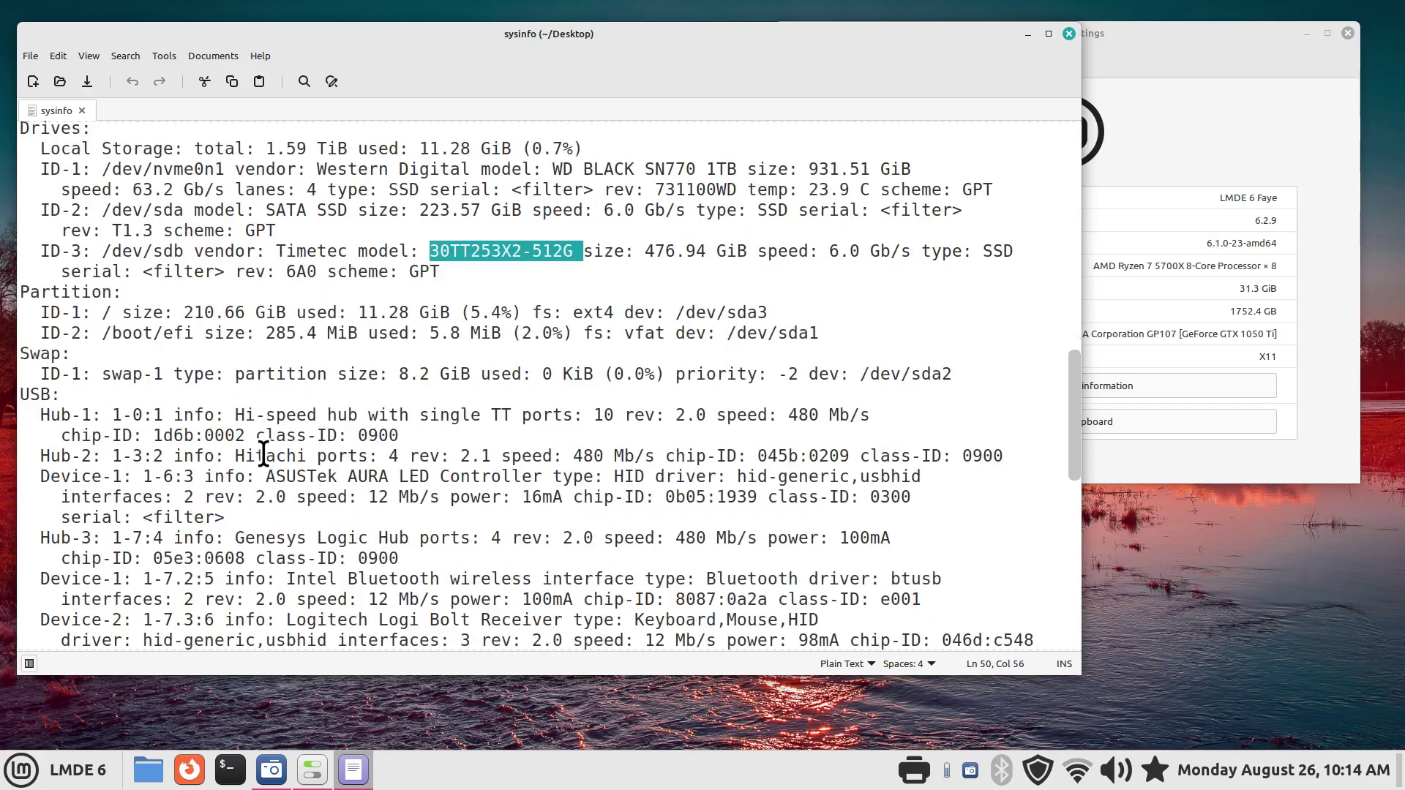
{"action": "scroll", "coordinate": [264, 453], "scroll_direction": "down", "scroll_amount": 12}
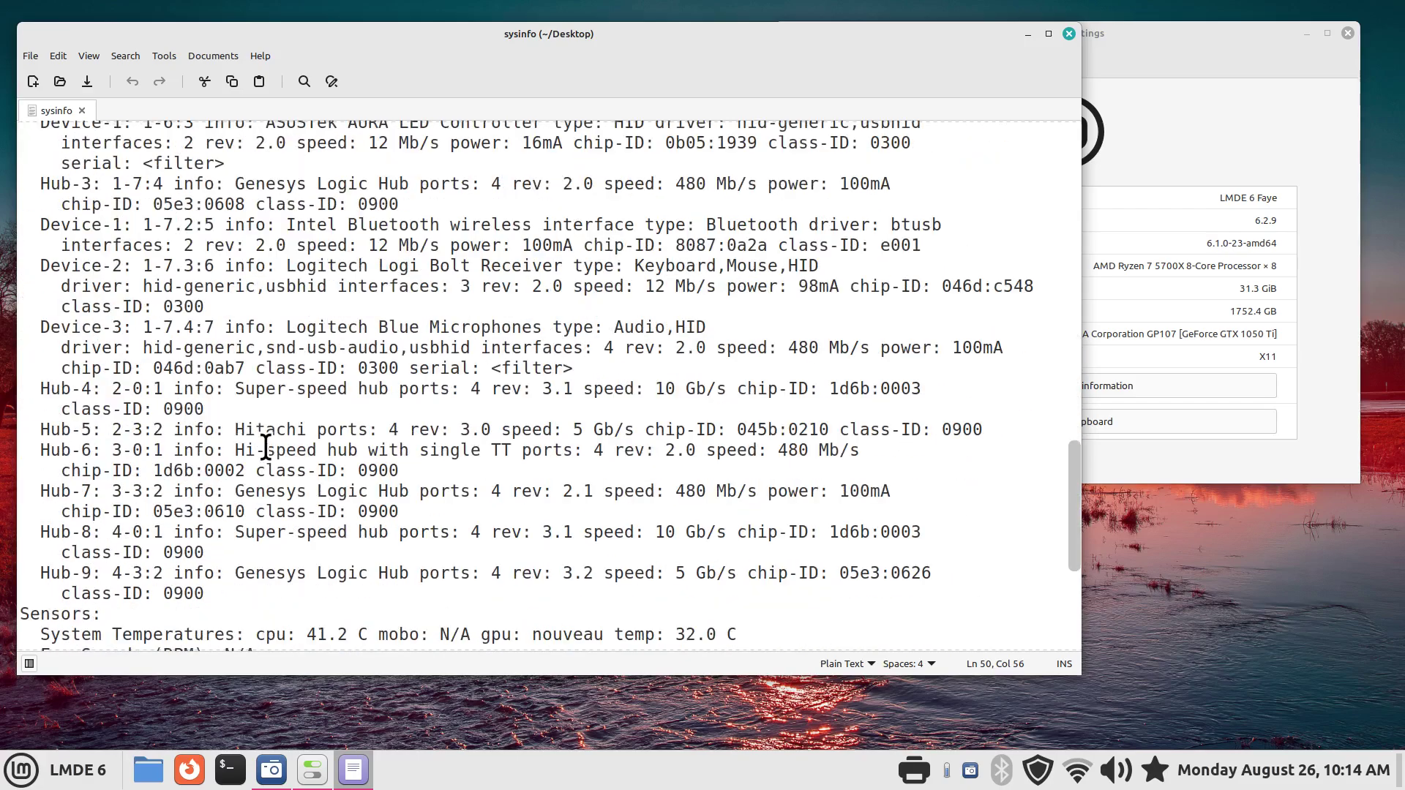
{"action": "scroll", "coordinate": [265, 447], "scroll_direction": "down", "scroll_amount": 5}
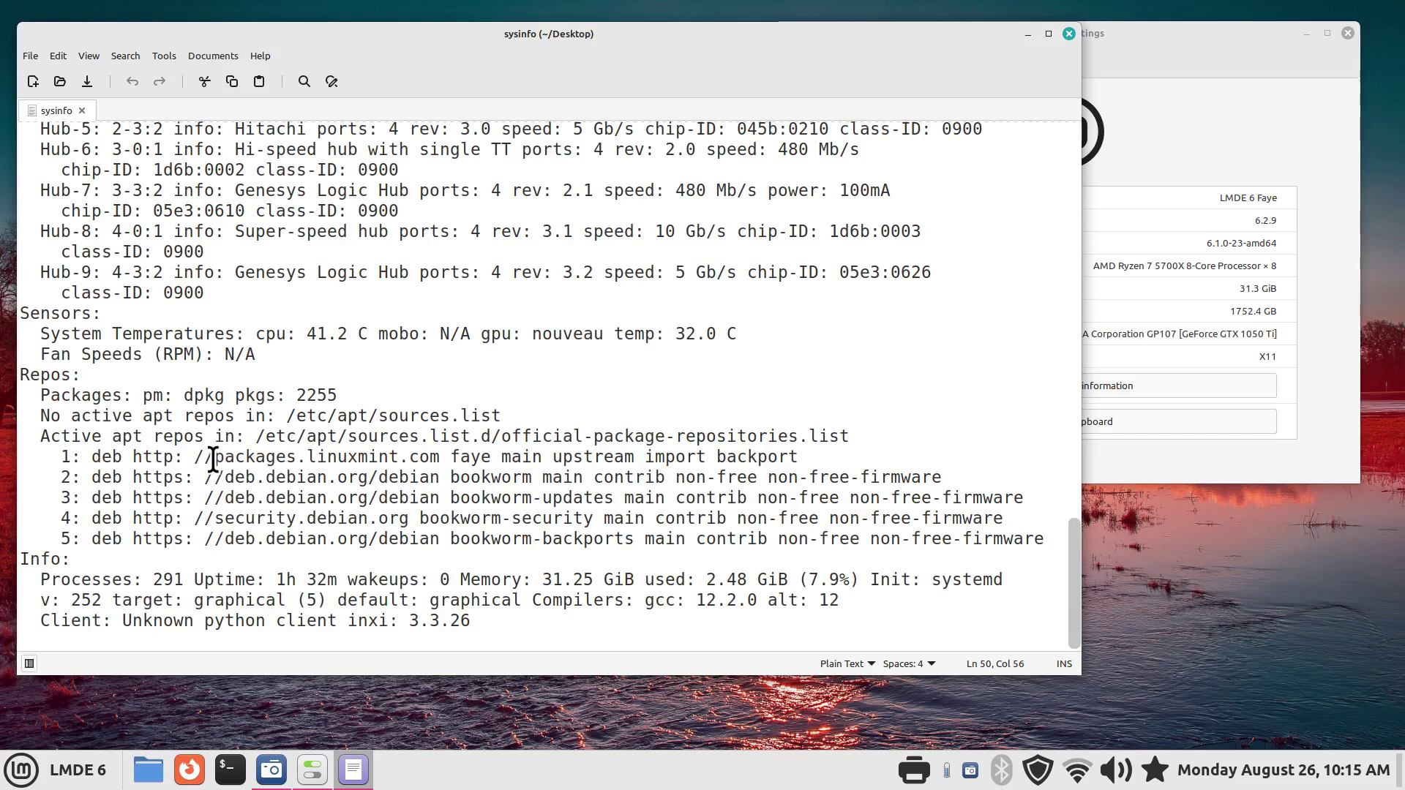
{"action": "left_click_drag", "start_coordinate": [306, 456], "coordinate": [434, 457]}
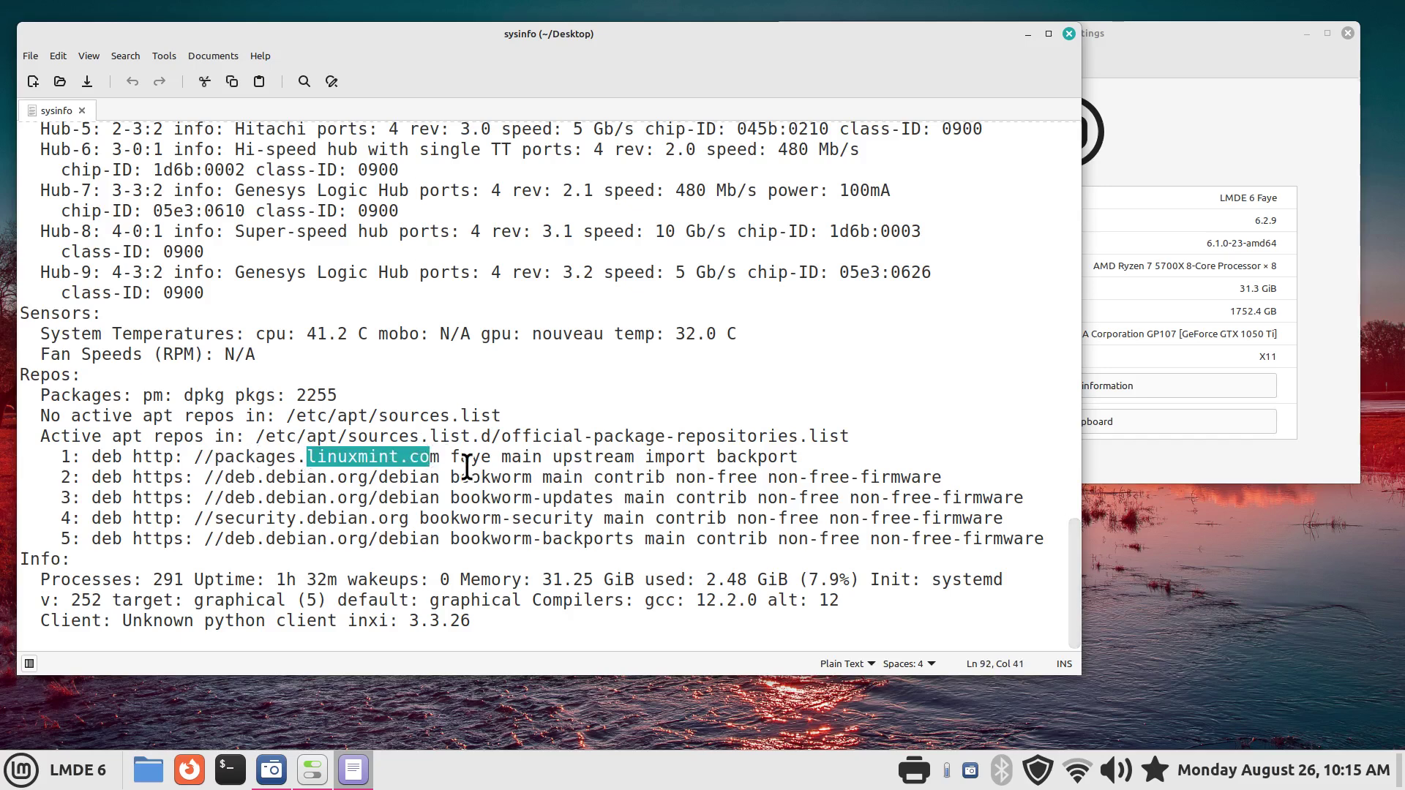
{"action": "left_click", "coordinate": [265, 479]}
{"action": "left_click_drag", "start_coordinate": [265, 480], "coordinate": [439, 480]}
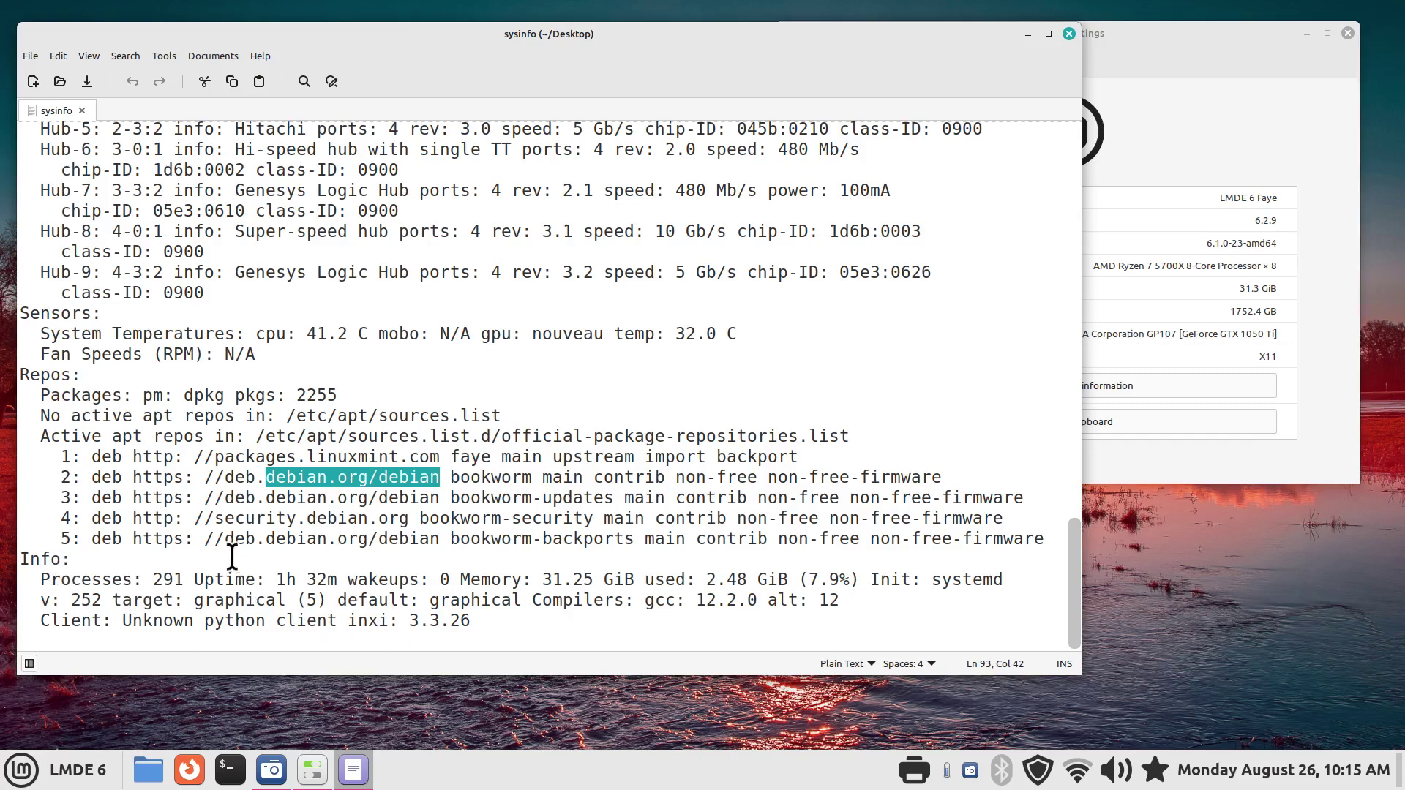
Close the sysinfo file and move System Settings aside, then close System Settings.
{"action": "left_click", "coordinate": [1069, 34]}
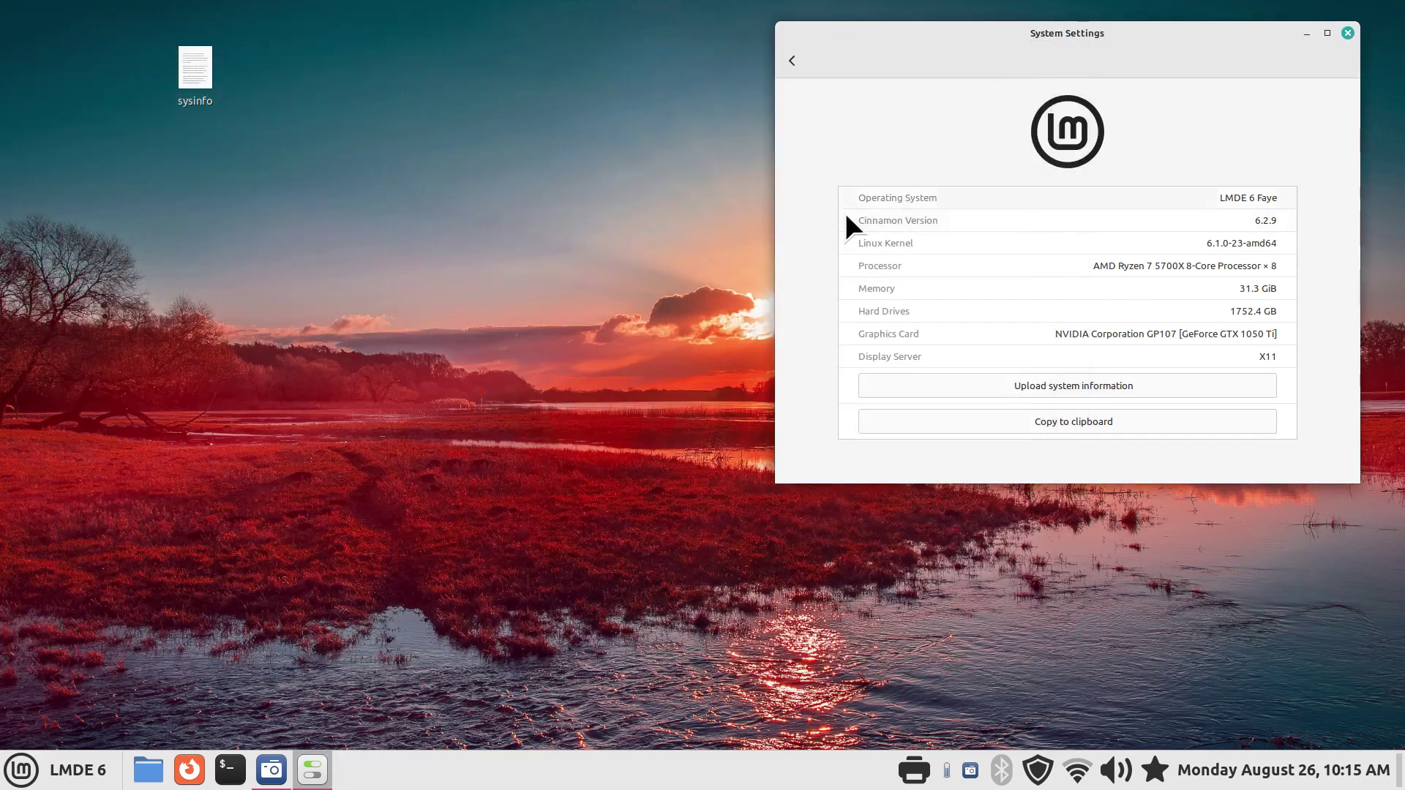
{"action": "left_click_drag", "start_coordinate": [1104, 31], "coordinate": [704, 188]}
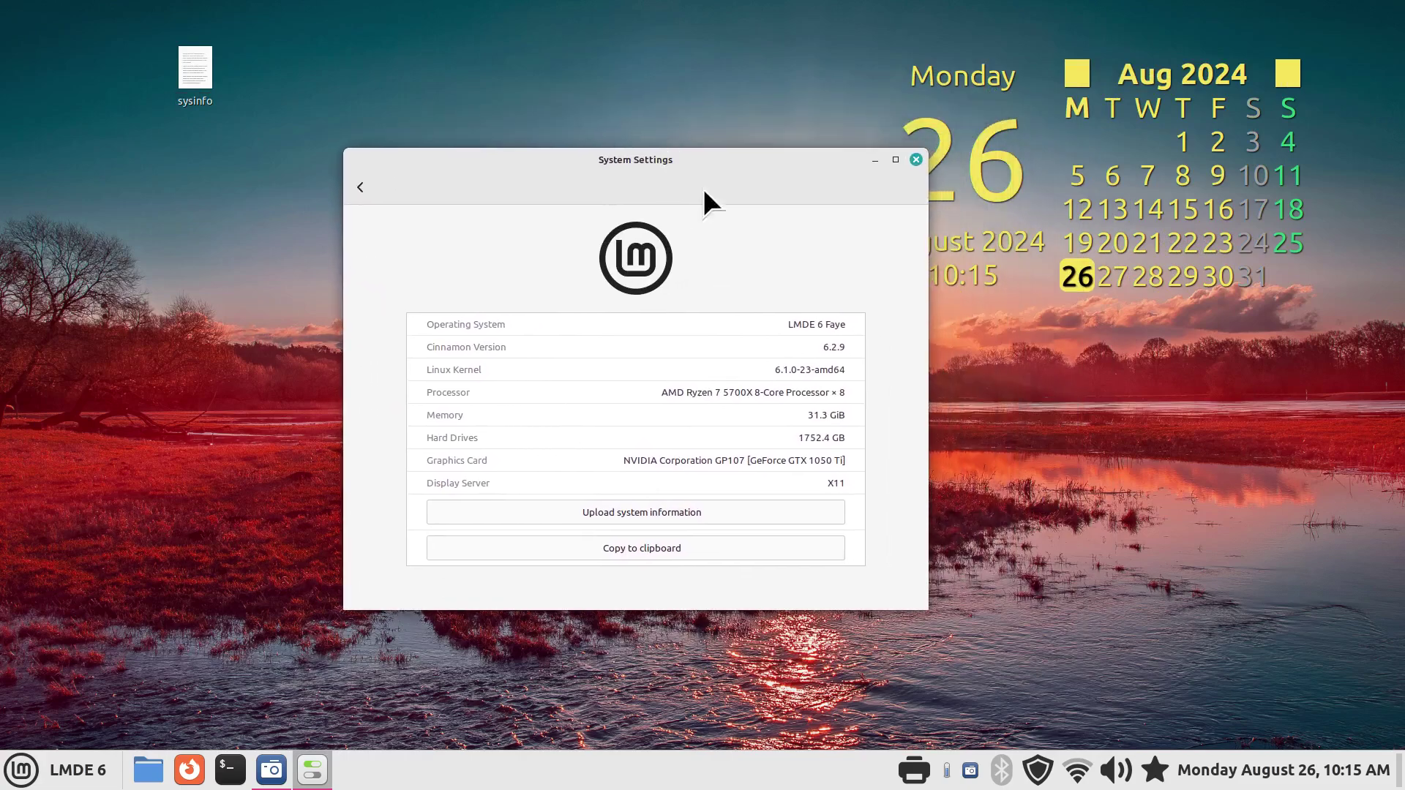
{"action": "left_click", "coordinate": [919, 161]}
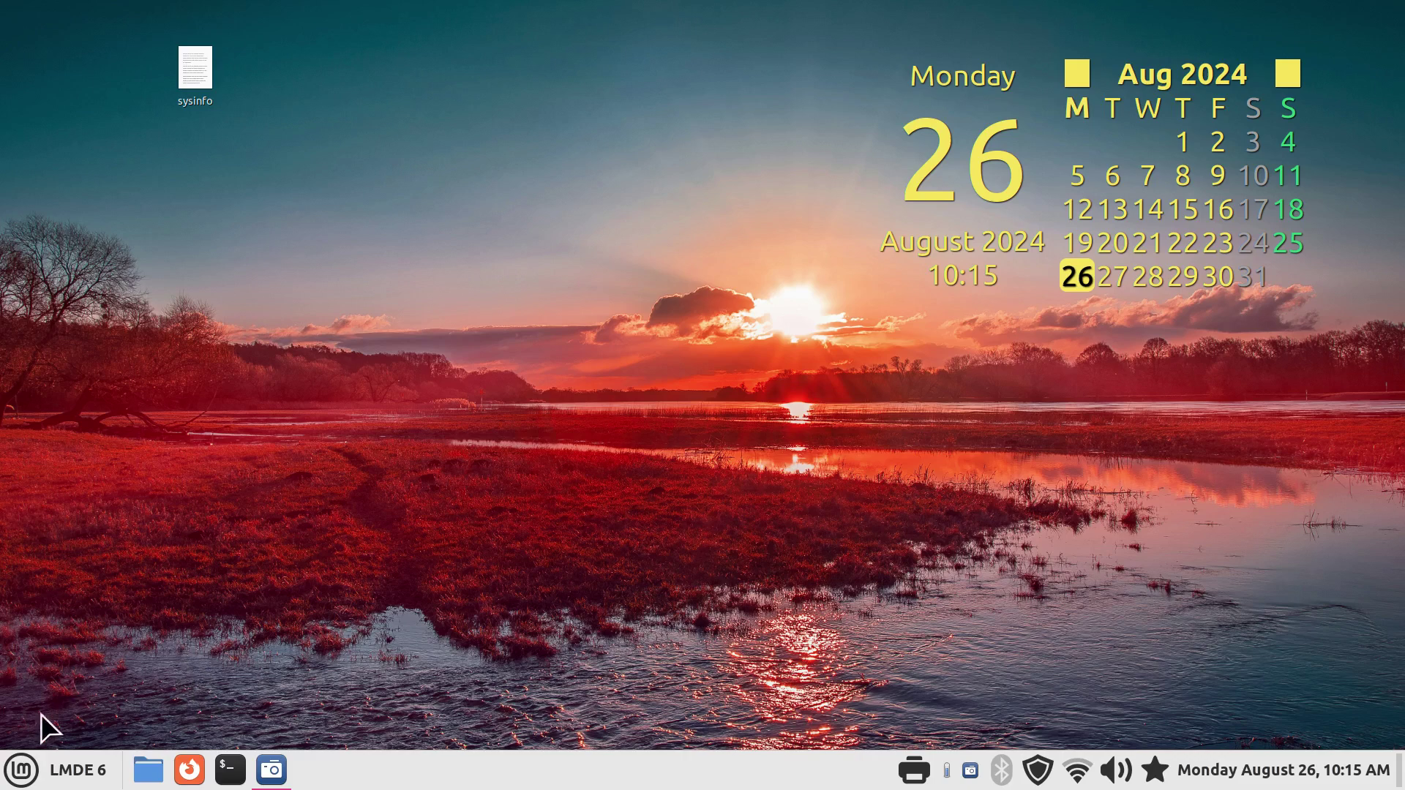
Search 'sys' in the Mint menu, launch System Reports and reposition its window.
{"action": "left_click", "coordinate": [22, 770]}
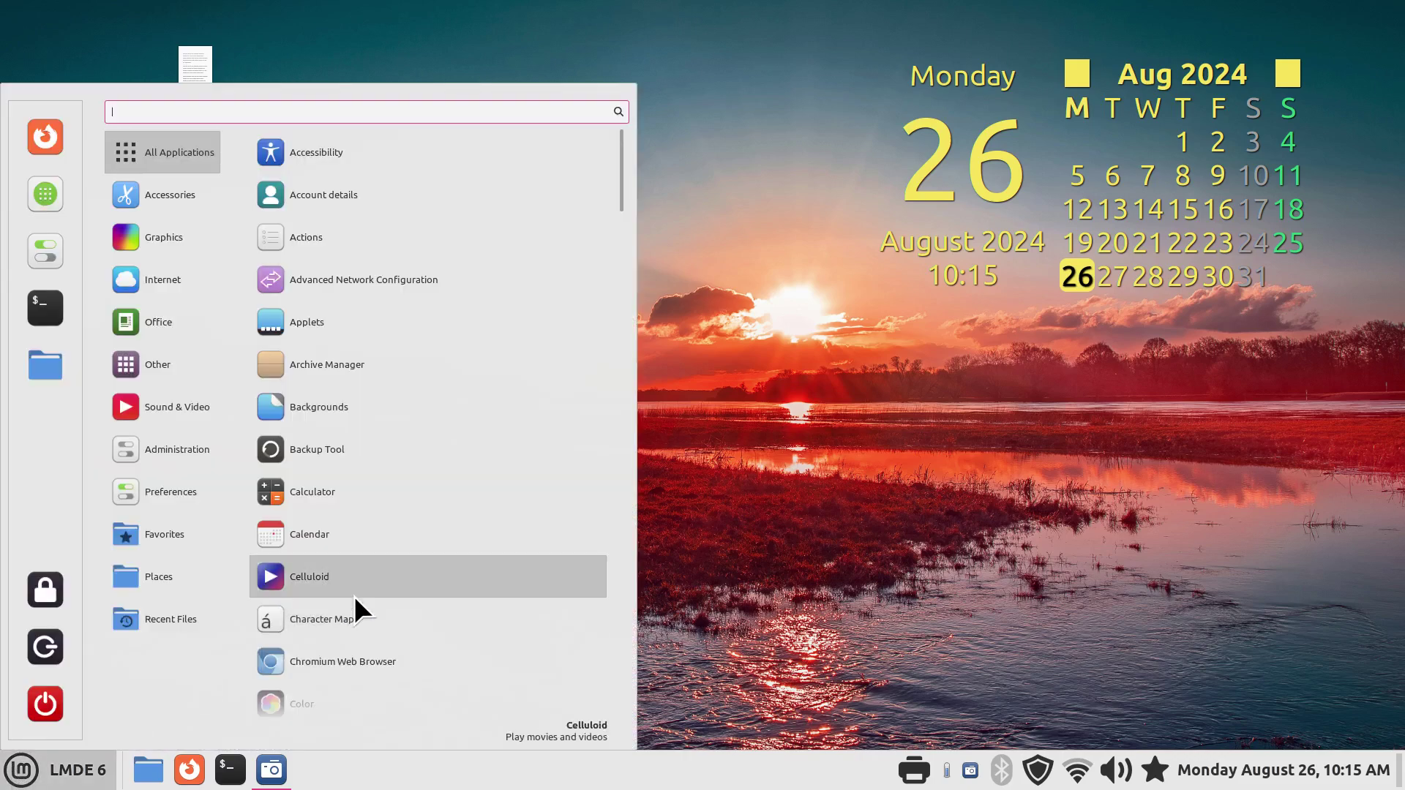
{"action": "type", "text": "sys"}
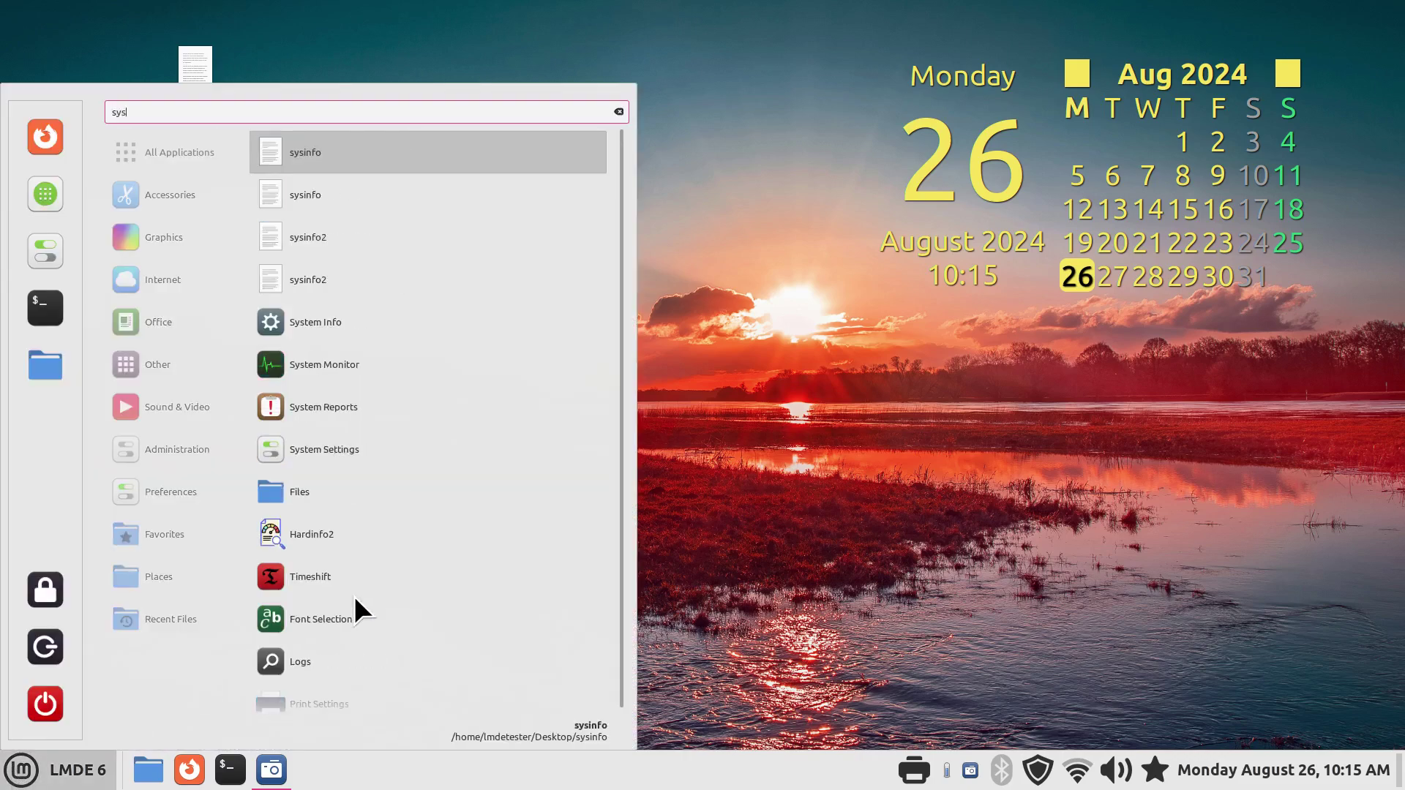
{"action": "left_click", "coordinate": [295, 407]}
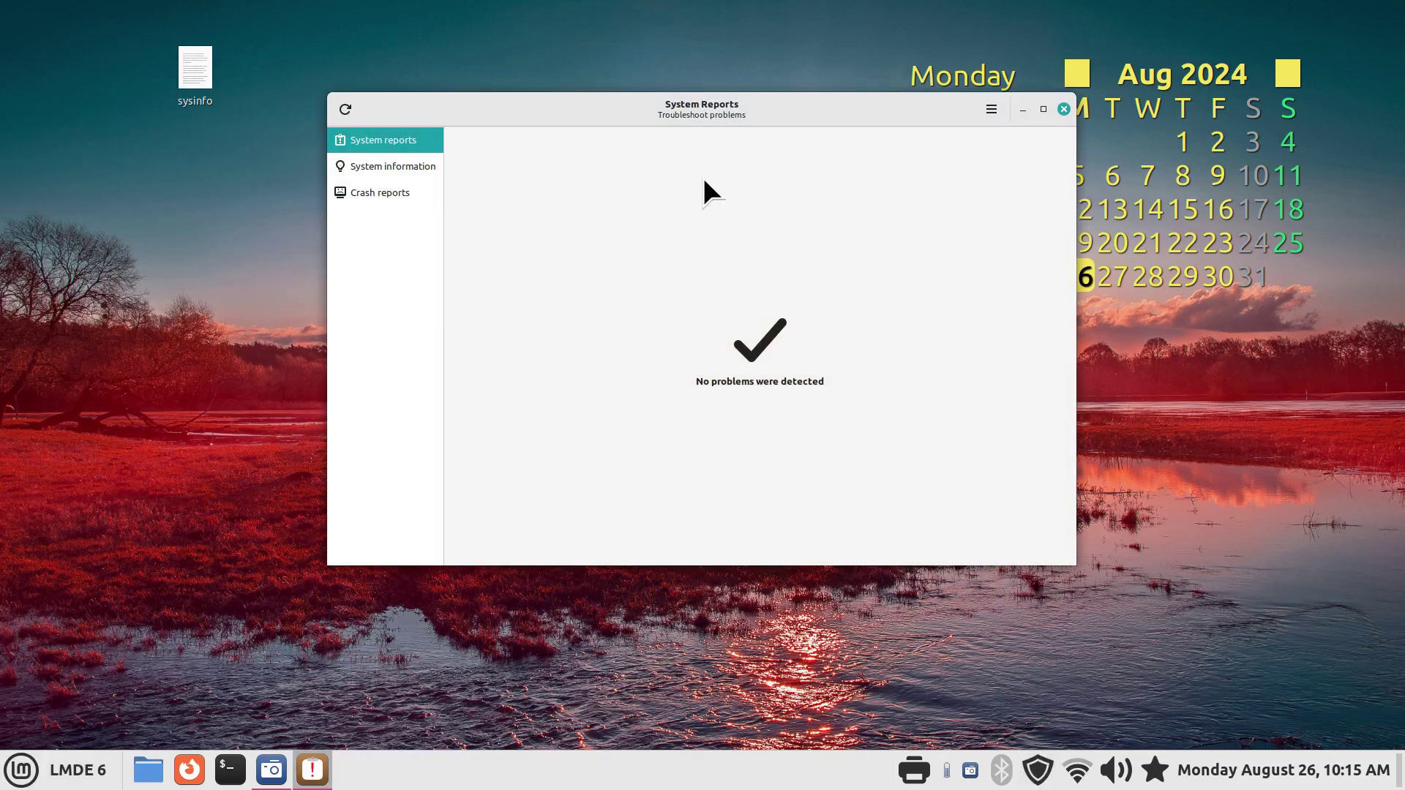
{"action": "left_click_drag", "start_coordinate": [747, 108], "coordinate": [697, 154]}
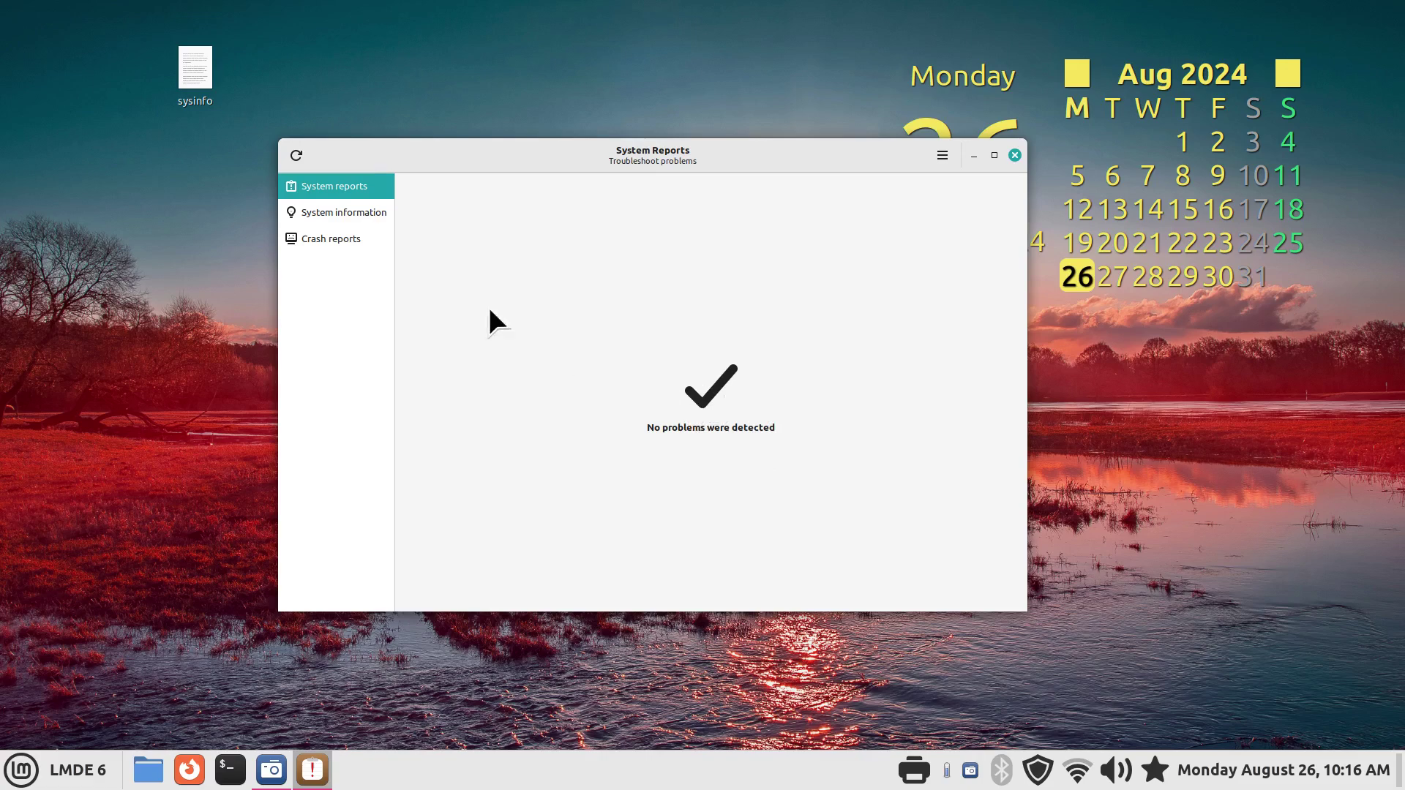
Show the full System information report and copy it to the clipboard.
{"action": "left_click", "coordinate": [327, 213]}
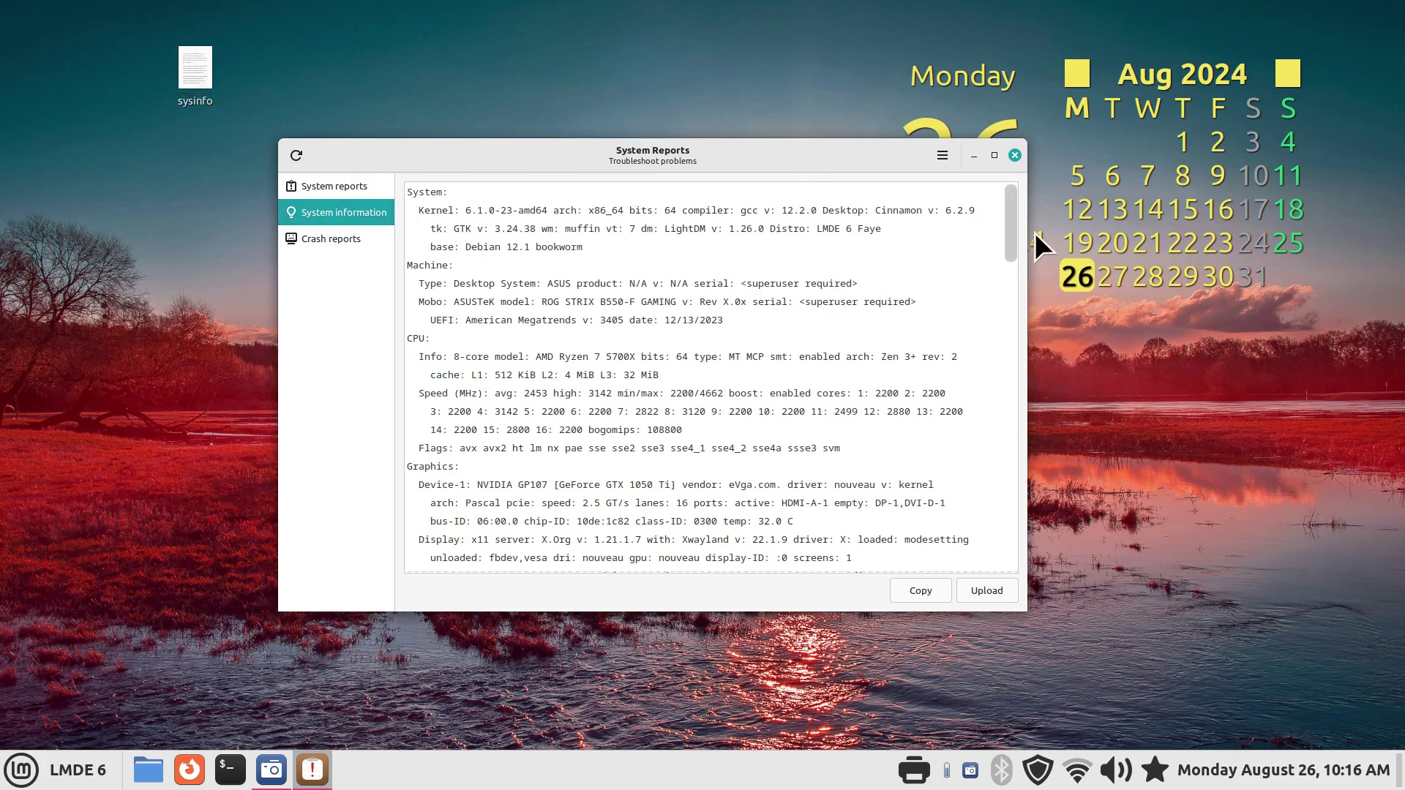
{"action": "left_click_drag", "start_coordinate": [1002, 212], "coordinate": [969, 586]}
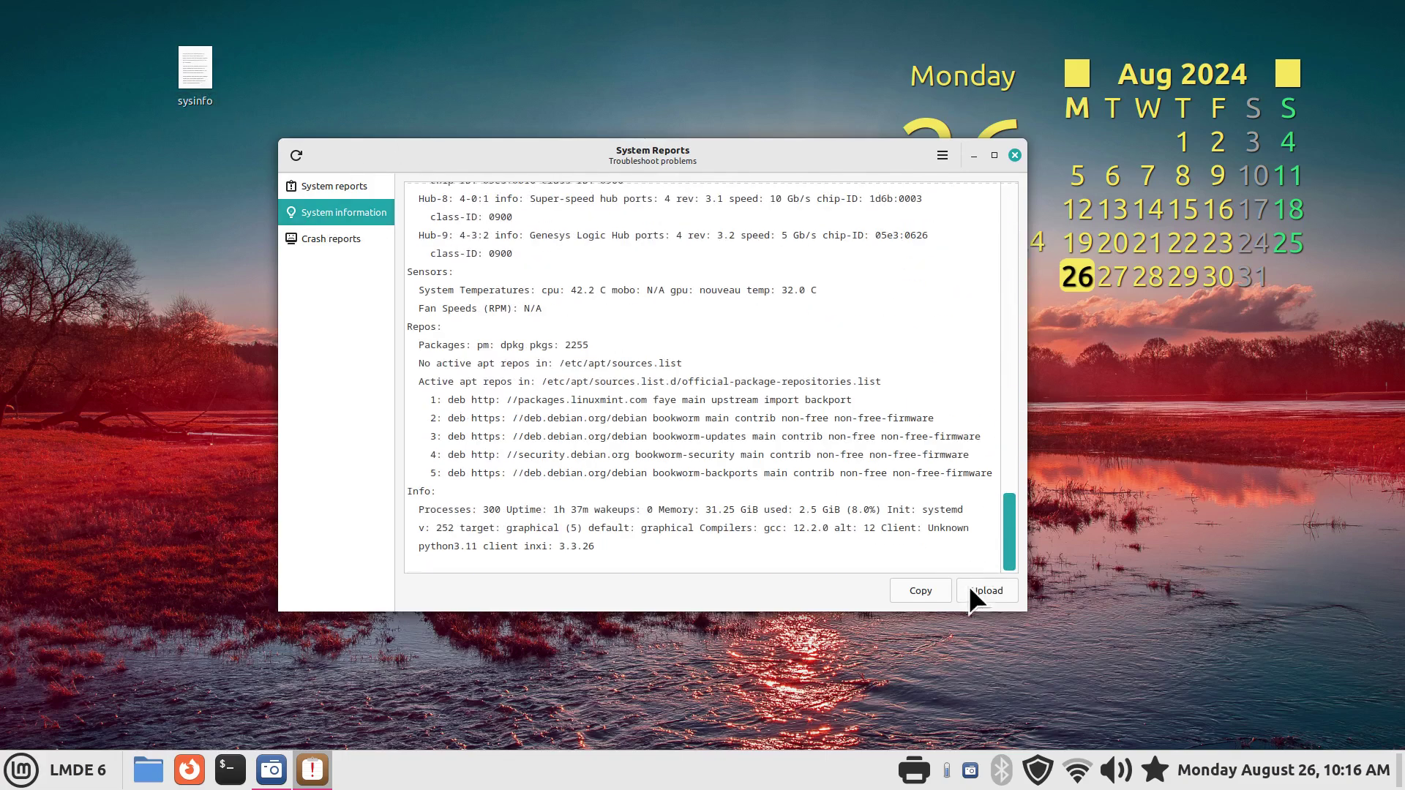
{"action": "left_click", "coordinate": [909, 593]}
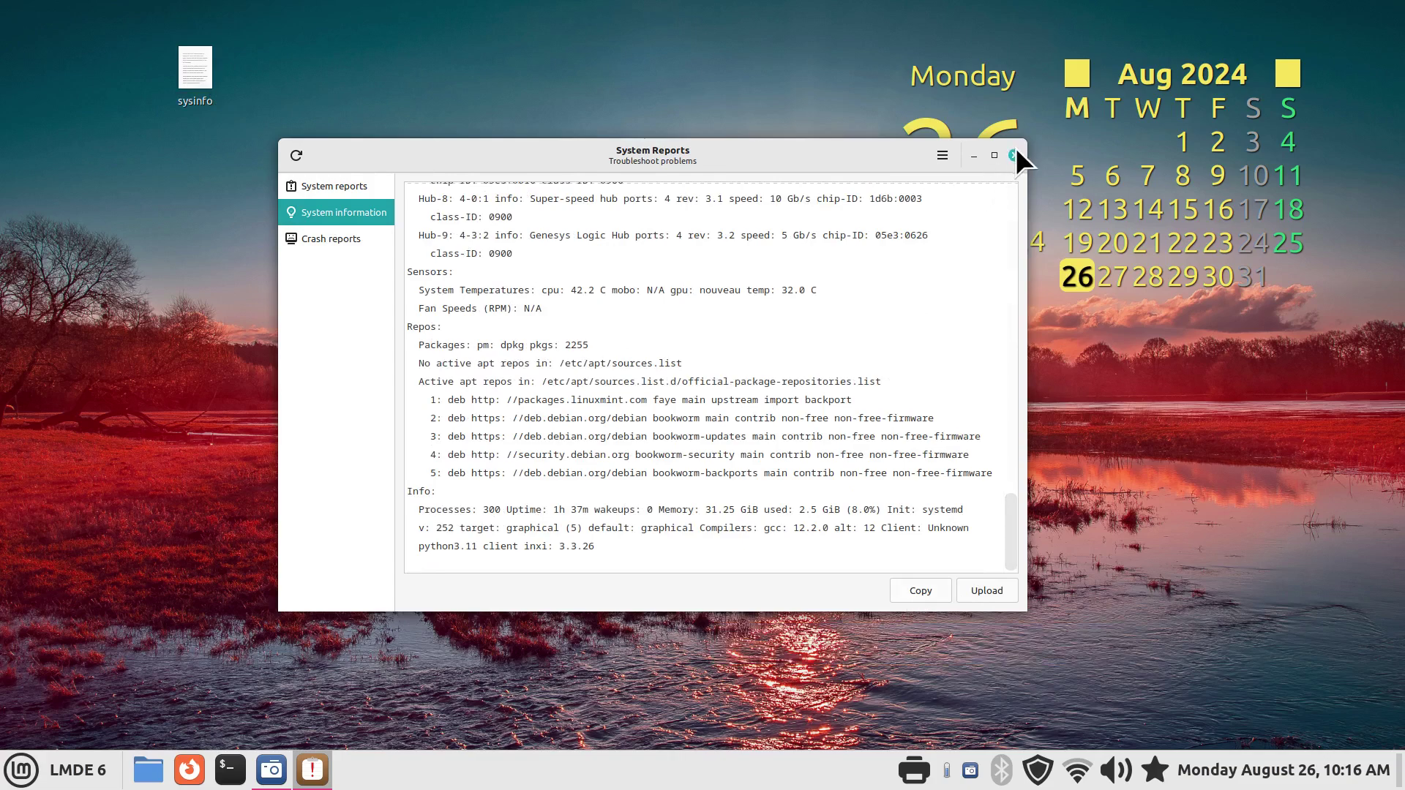
Dismiss the desktop context menu, close System Reports and open the application menu.
{"action": "right_click", "coordinate": [48, 268]}
{"action": "mouse_move", "coordinate": [109, 298]}
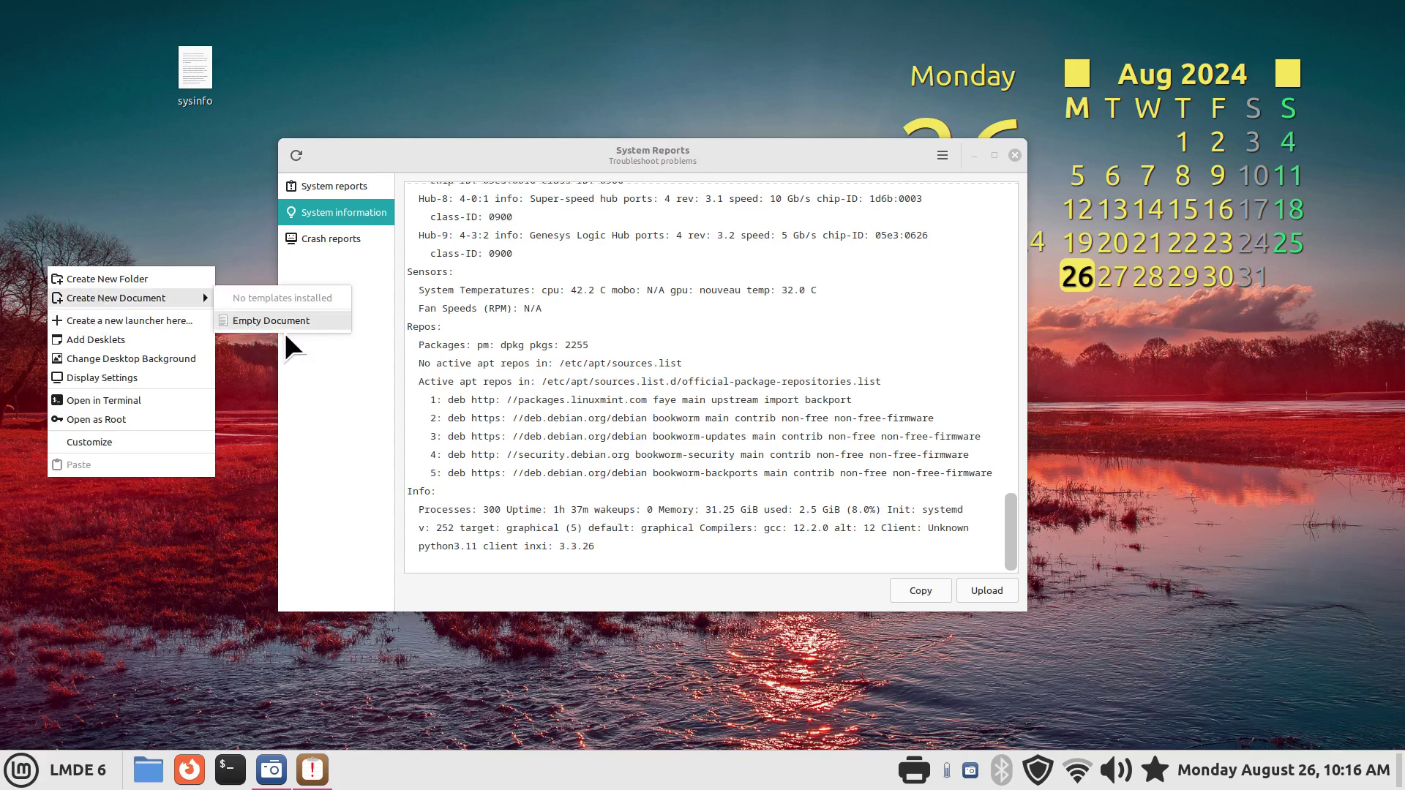
{"action": "left_click", "coordinate": [1015, 155]}
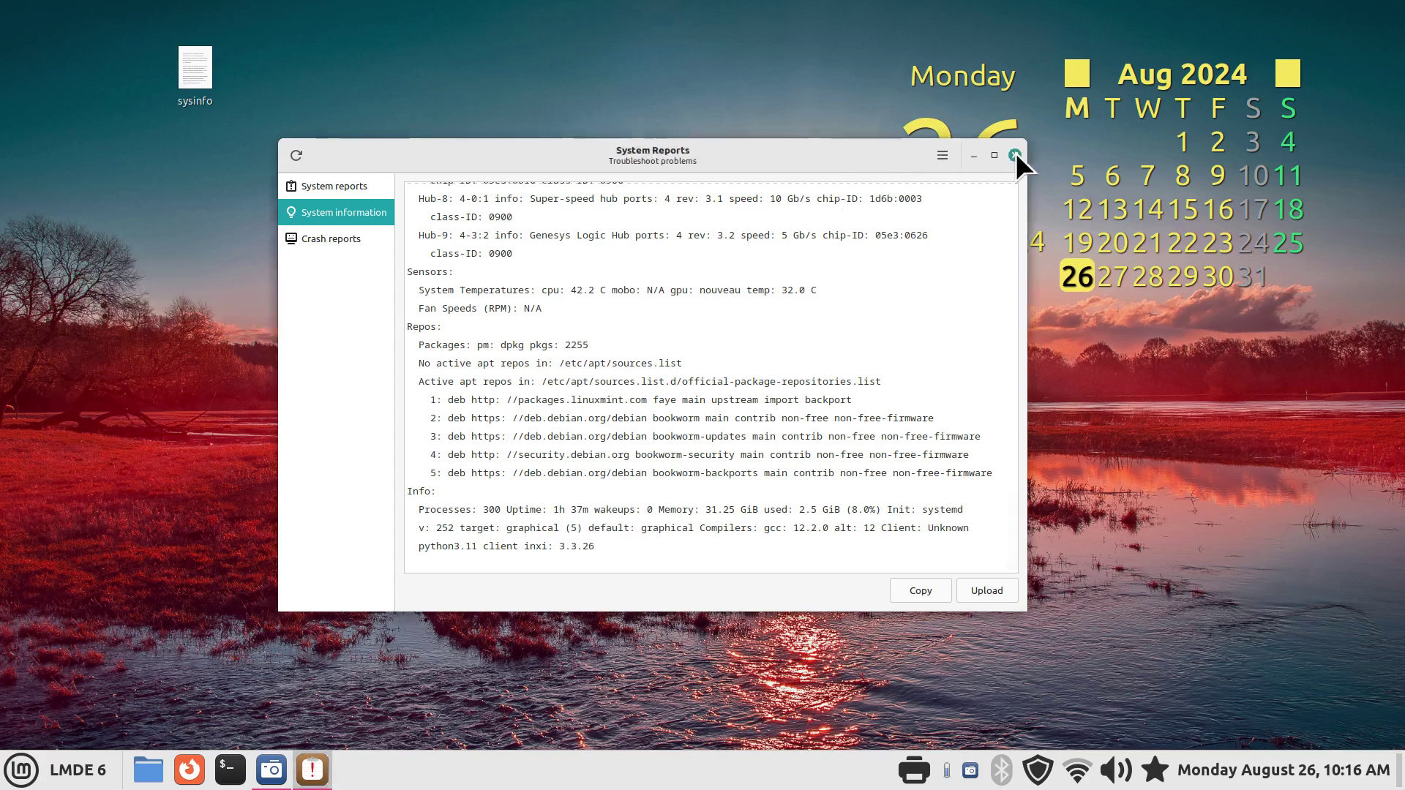
{"action": "left_click", "coordinate": [1014, 155]}
{"action": "left_click", "coordinate": [40, 782]}
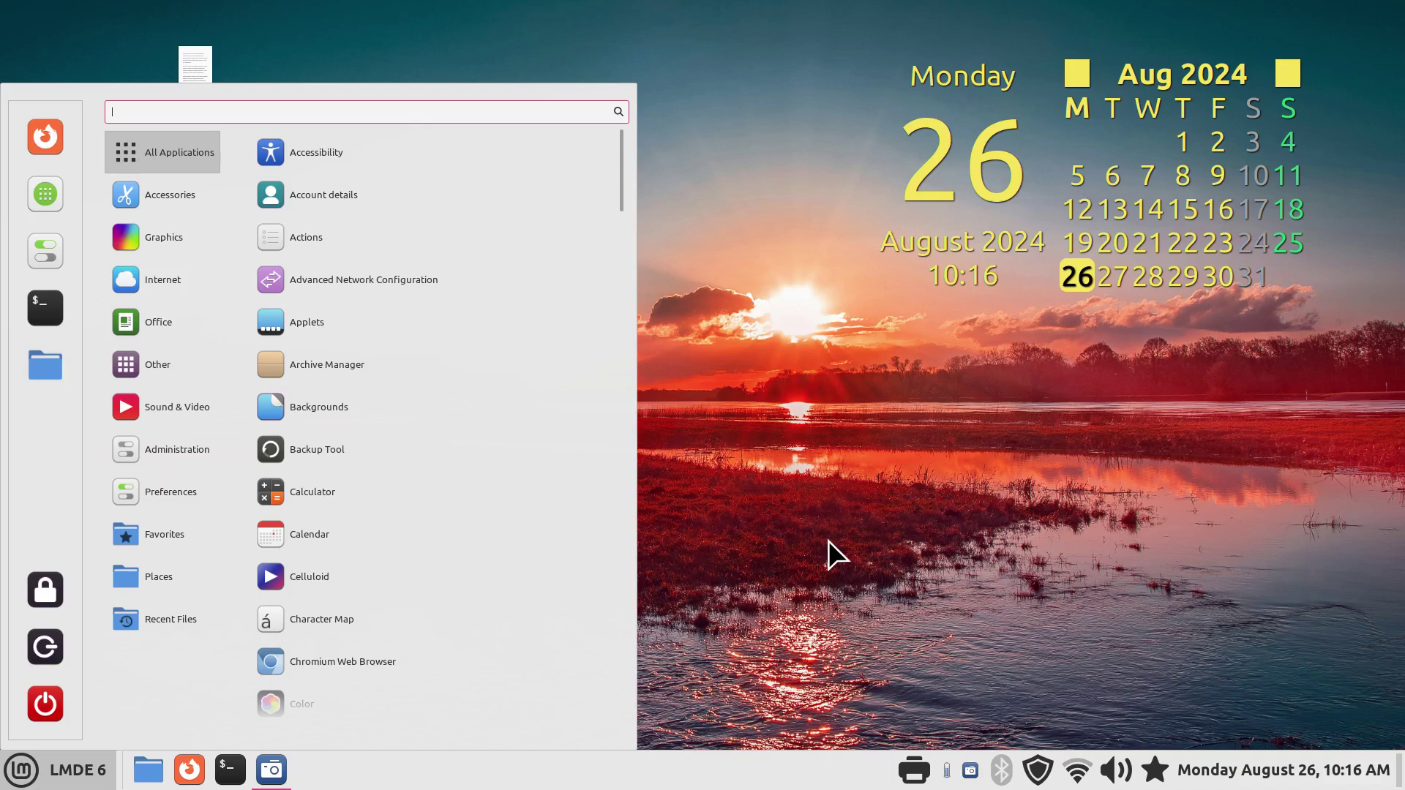
Search 'har', launch Hardinfo2 and move its window up and left.
{"action": "type", "text": "har"}
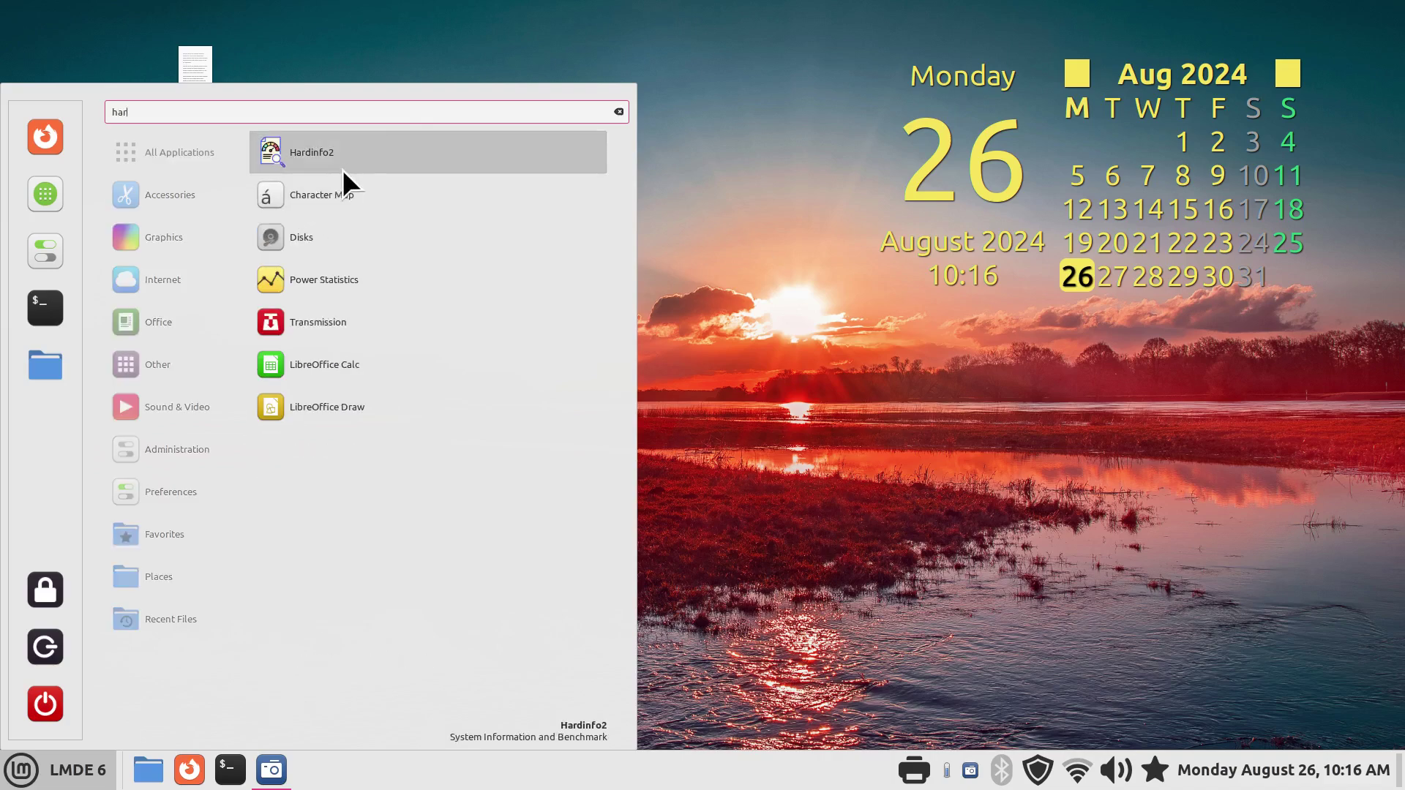
{"action": "left_click", "coordinate": [356, 154]}
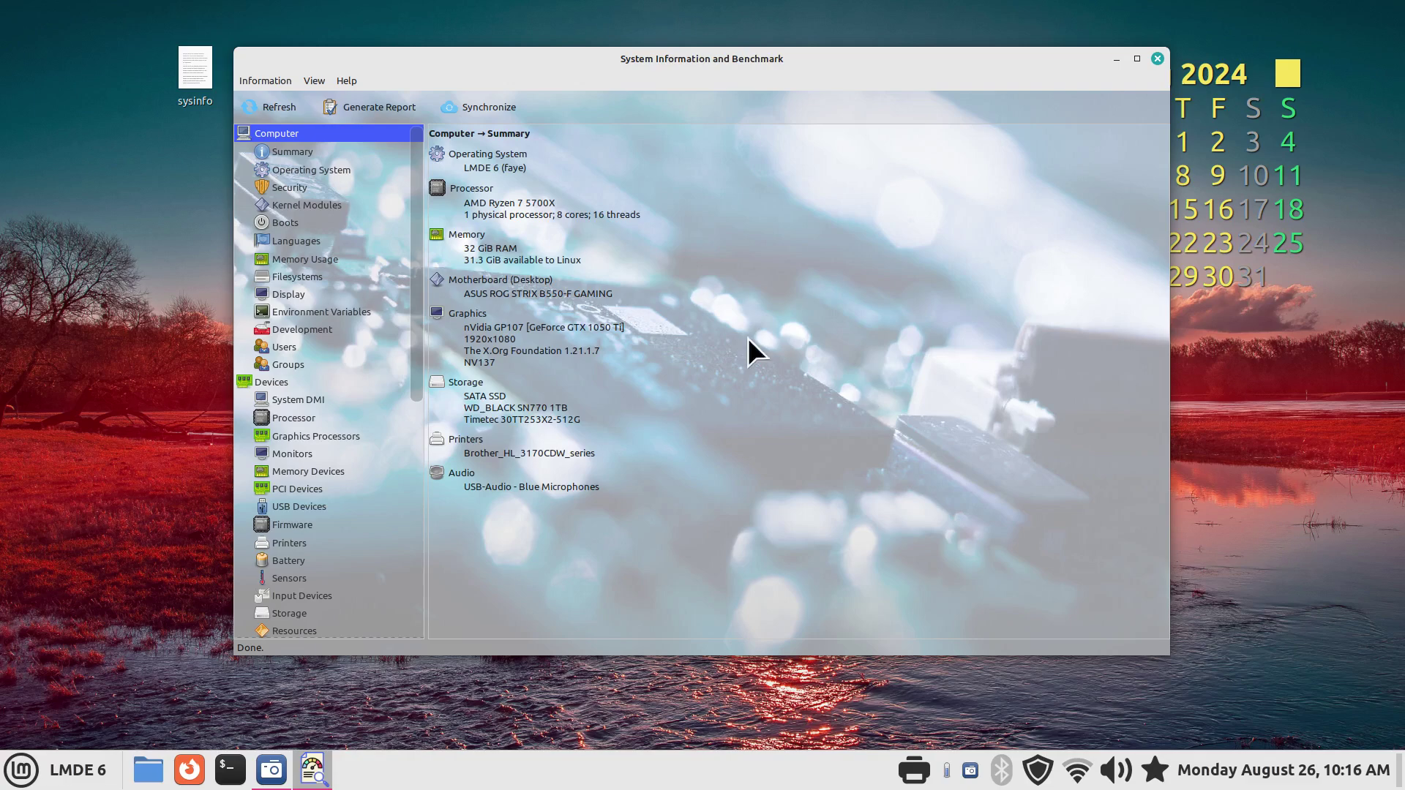
{"action": "left_click_drag", "start_coordinate": [505, 64], "coordinate": [415, 50]}
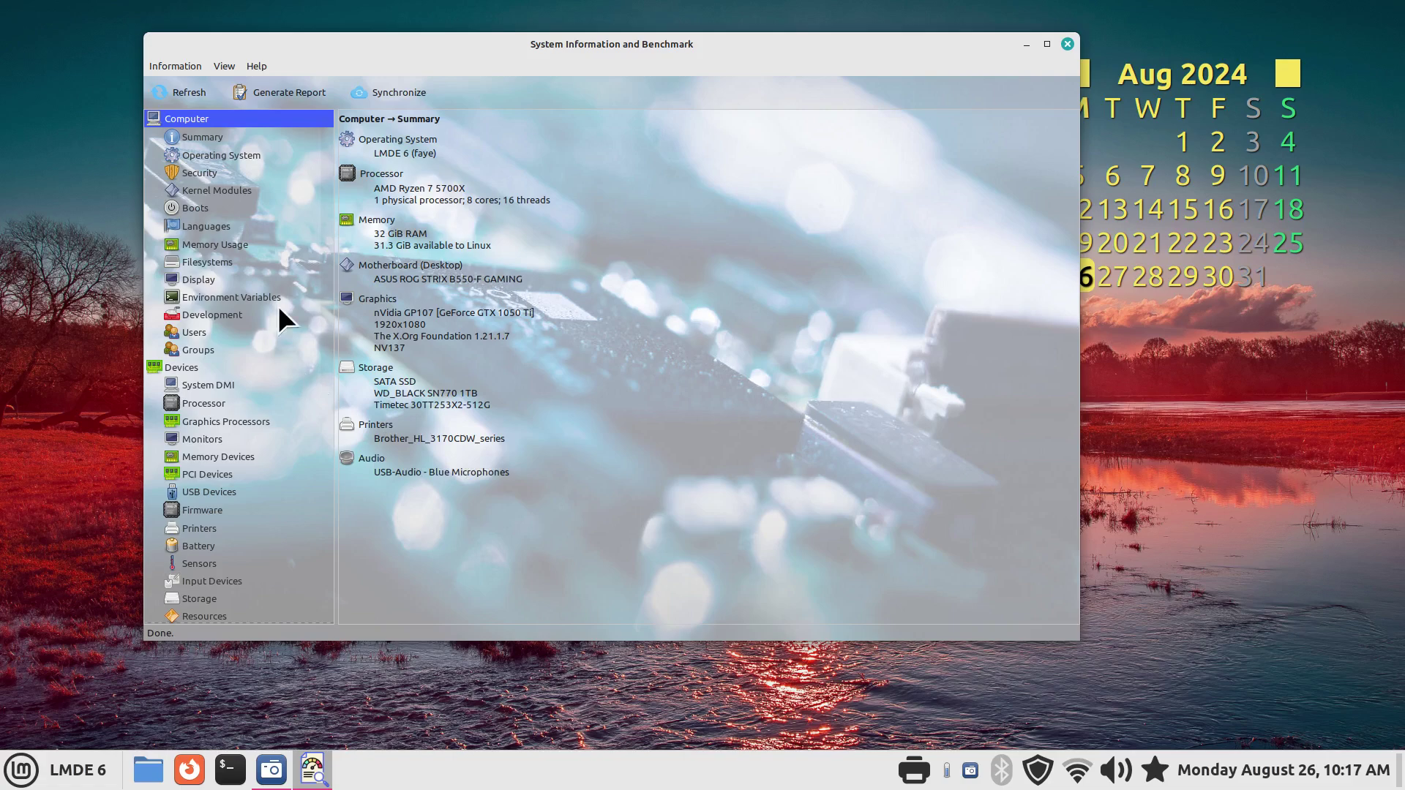
Check the operating system details and generate a system report excluding Benchmarks.
{"action": "left_click", "coordinate": [243, 138]}
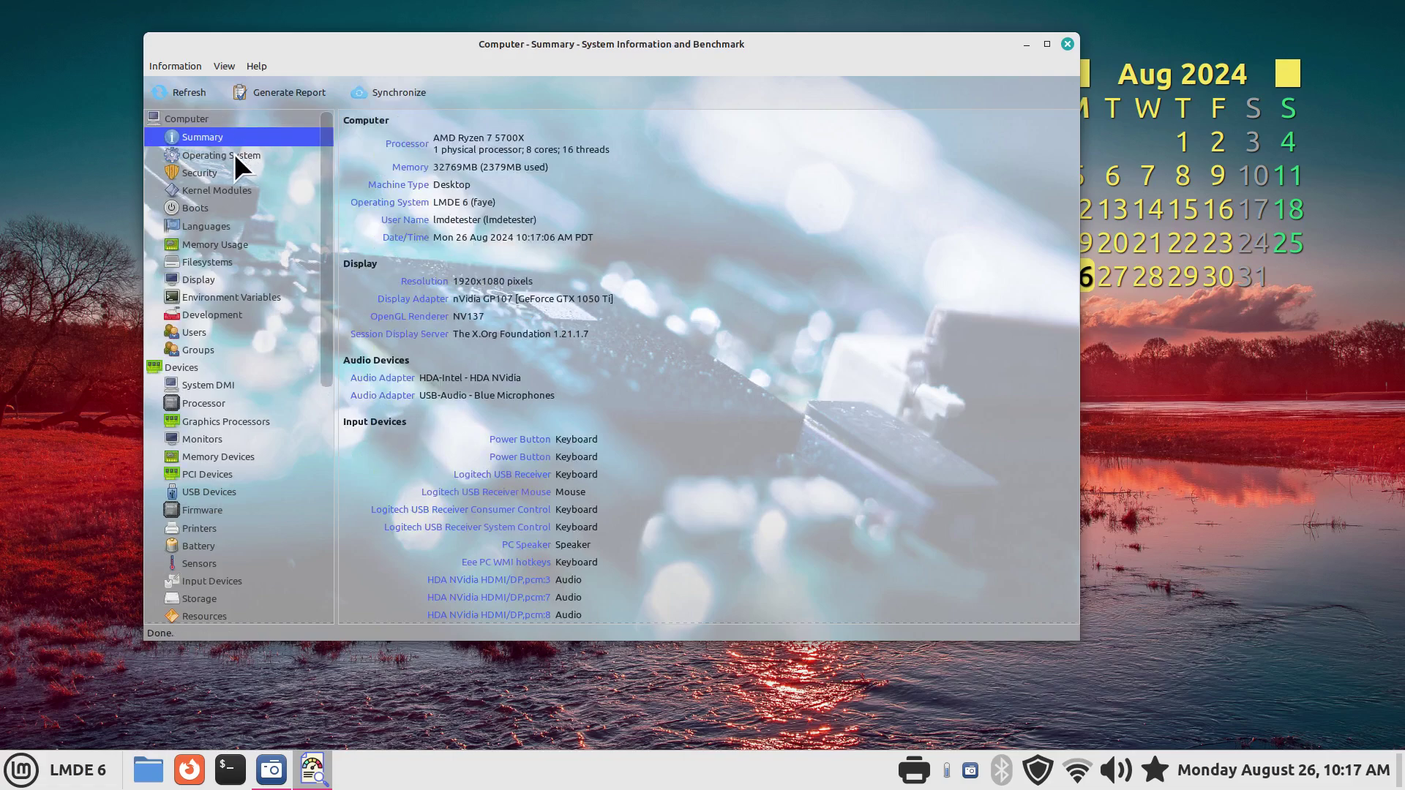
{"action": "left_click", "coordinate": [234, 152]}
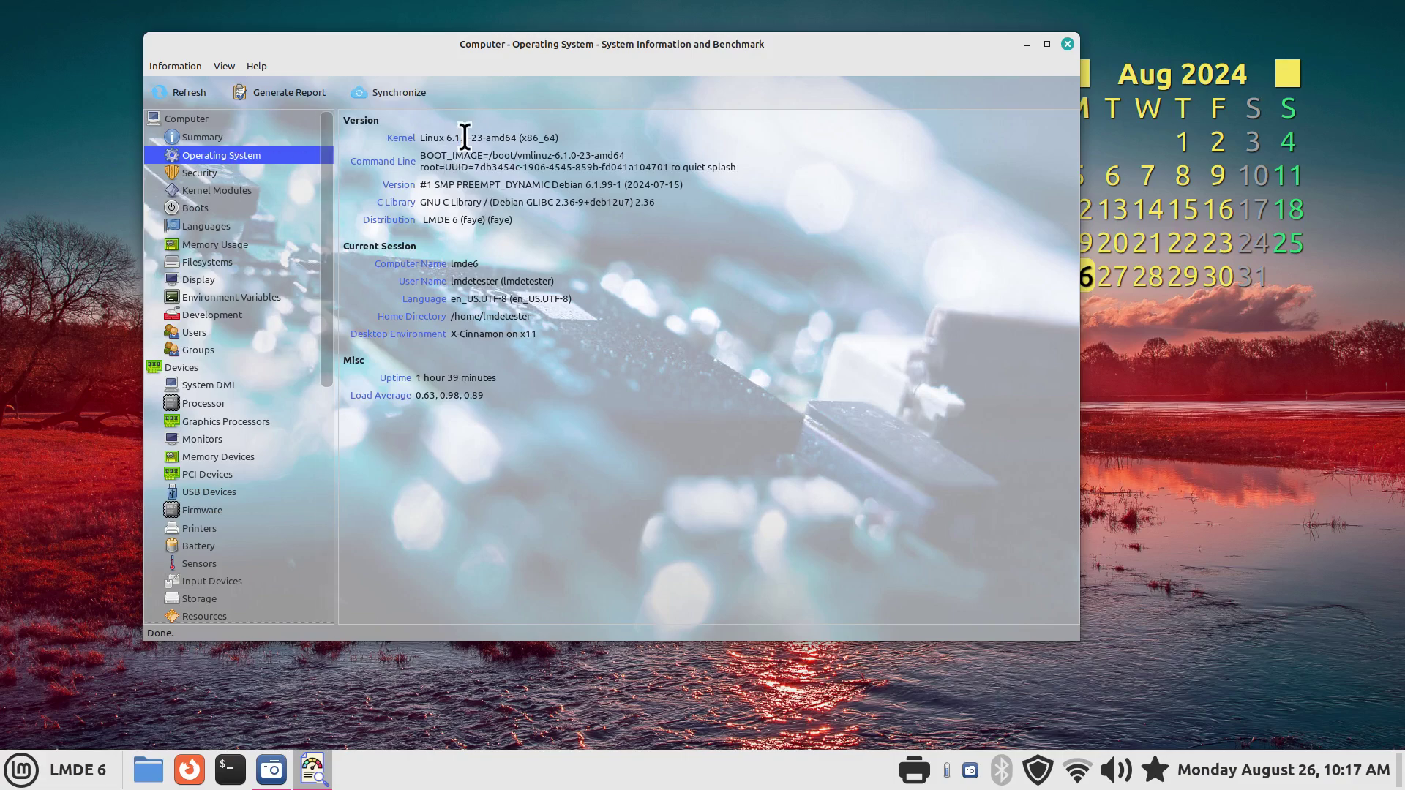
{"action": "left_click", "coordinate": [265, 91]}
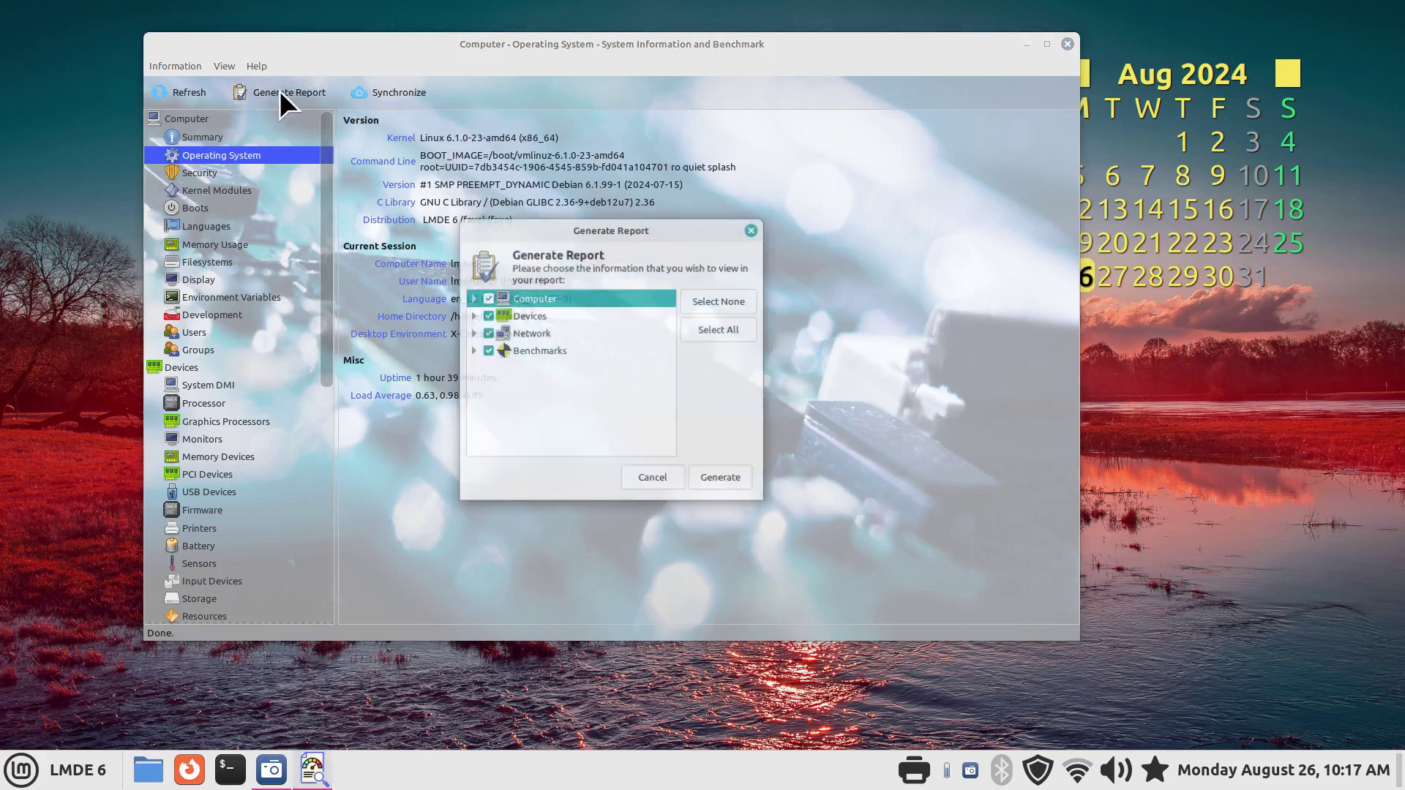
{"action": "left_click", "coordinate": [488, 350]}
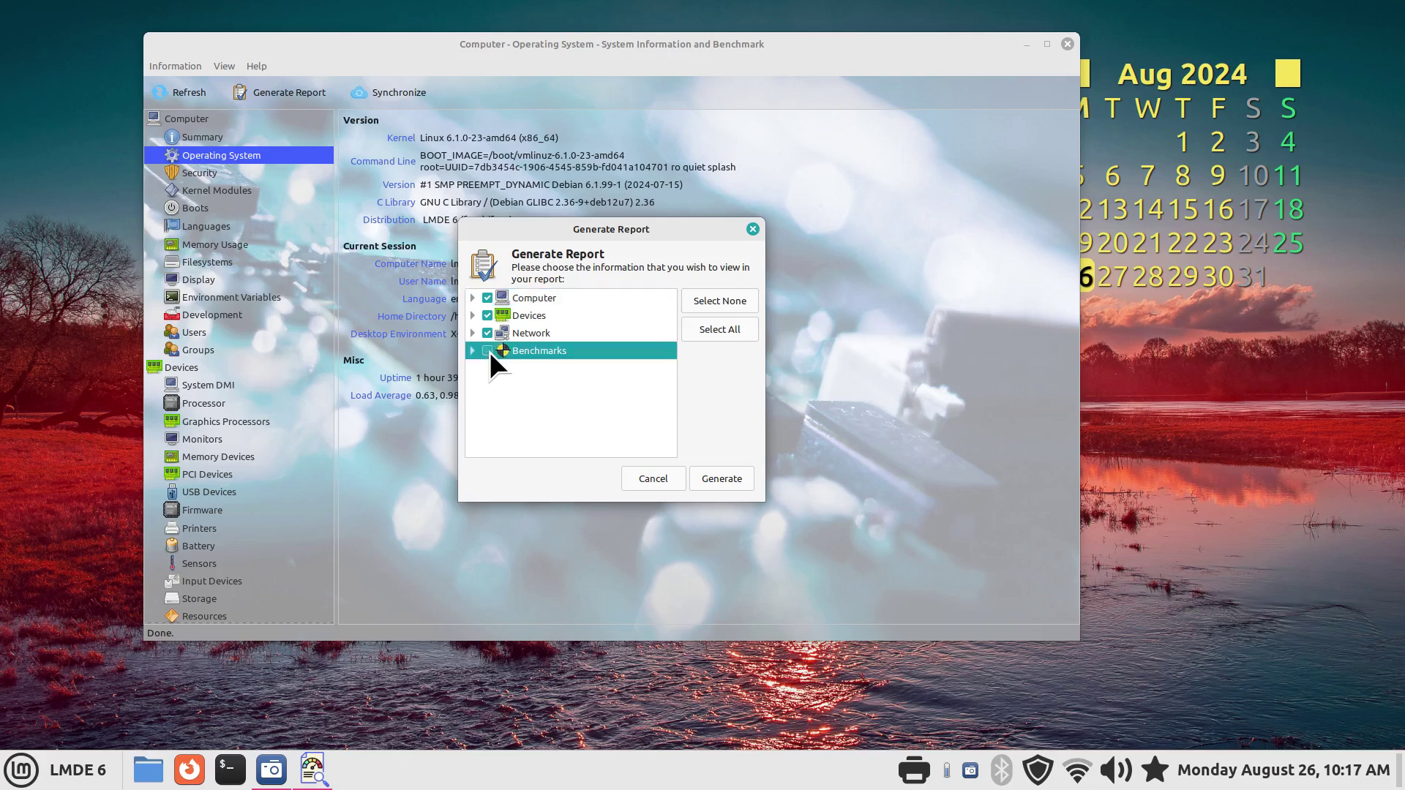
{"action": "left_click", "coordinate": [709, 476]}
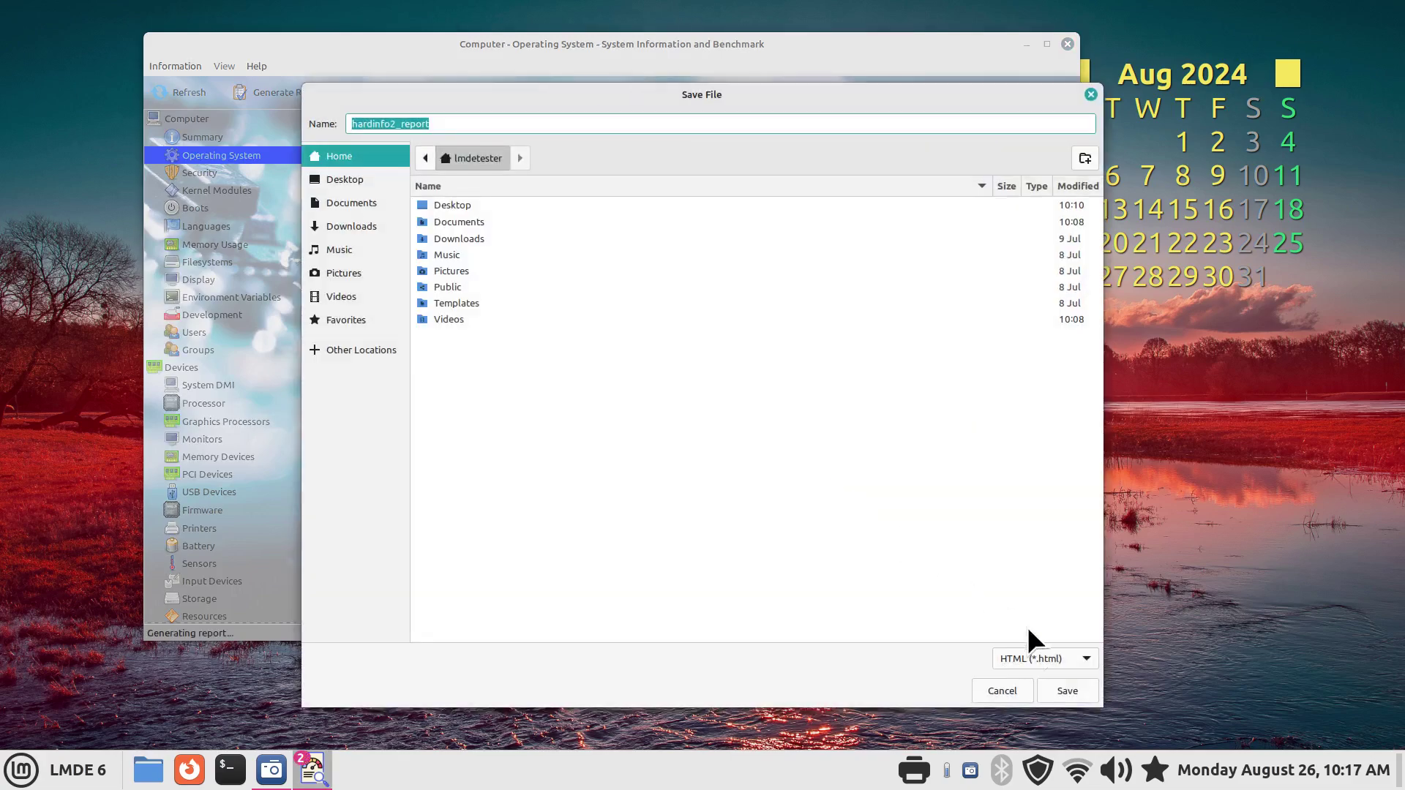
Keep HTML as the format, dismiss the save dialog without saving, and close Hardinfo2.
{"action": "left_click", "coordinate": [1078, 662]}
{"action": "left_click", "coordinate": [1077, 659]}
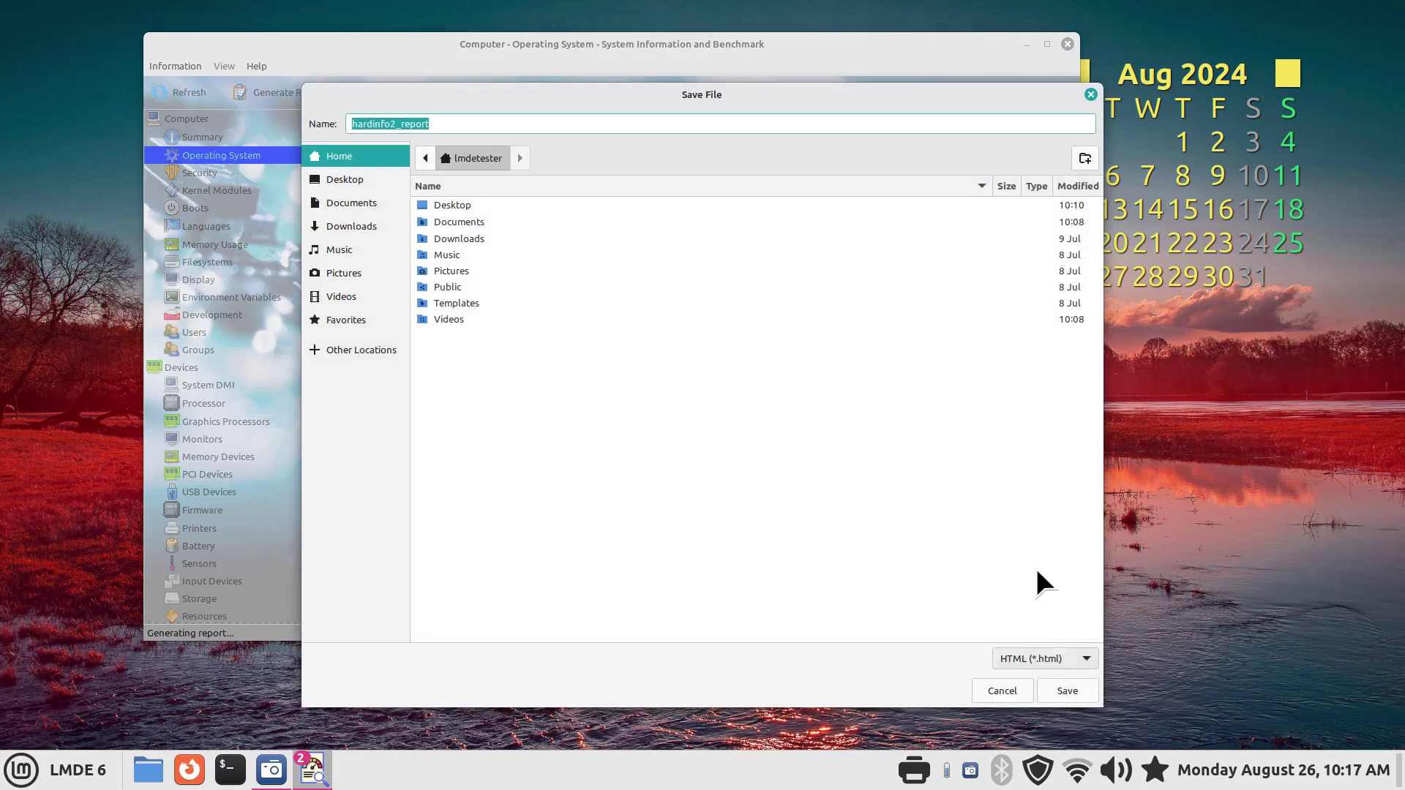
{"action": "left_click", "coordinate": [1090, 94]}
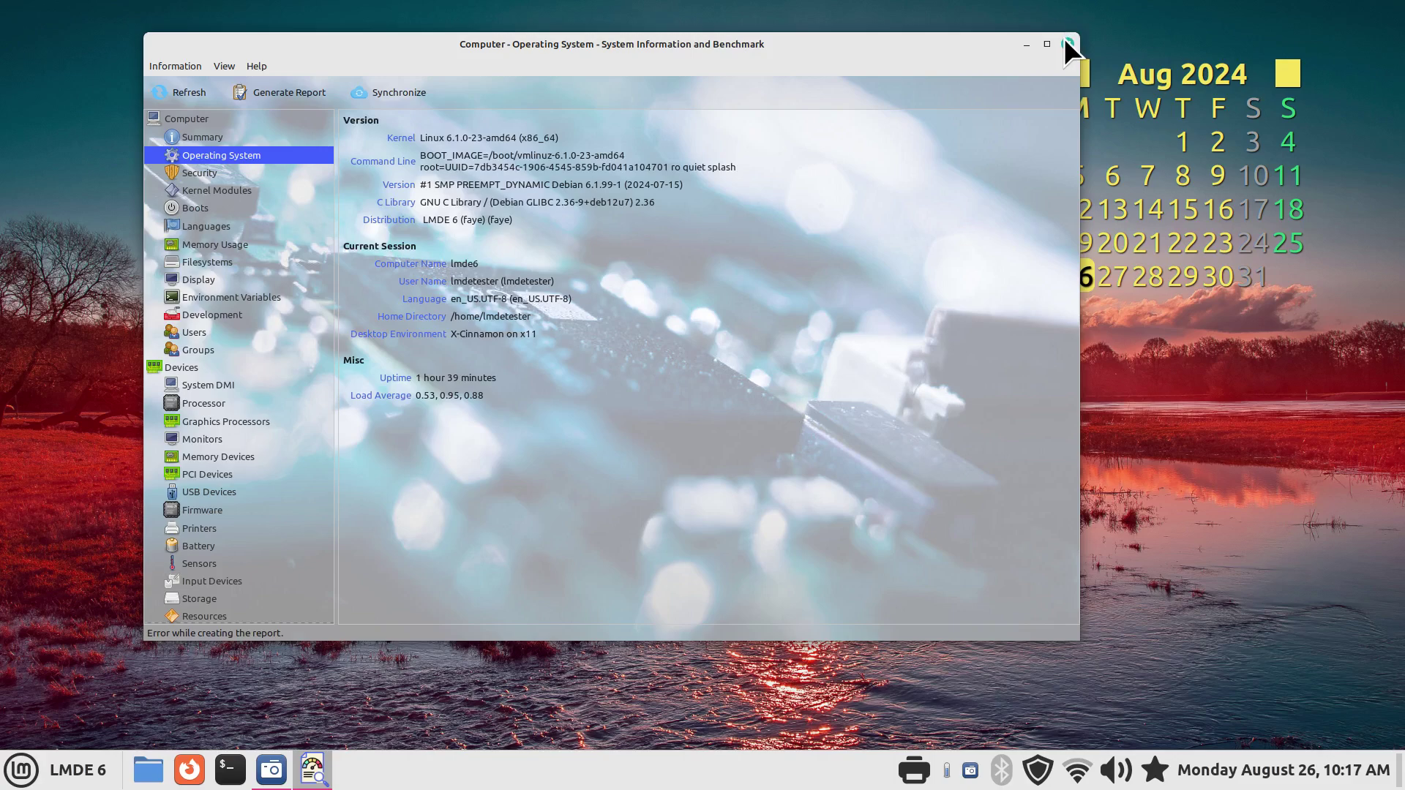
{"action": "left_click", "coordinate": [1066, 42]}
Launch Software Manager and search for 'hardinf'.
{"action": "left_click", "coordinate": [15, 765]}
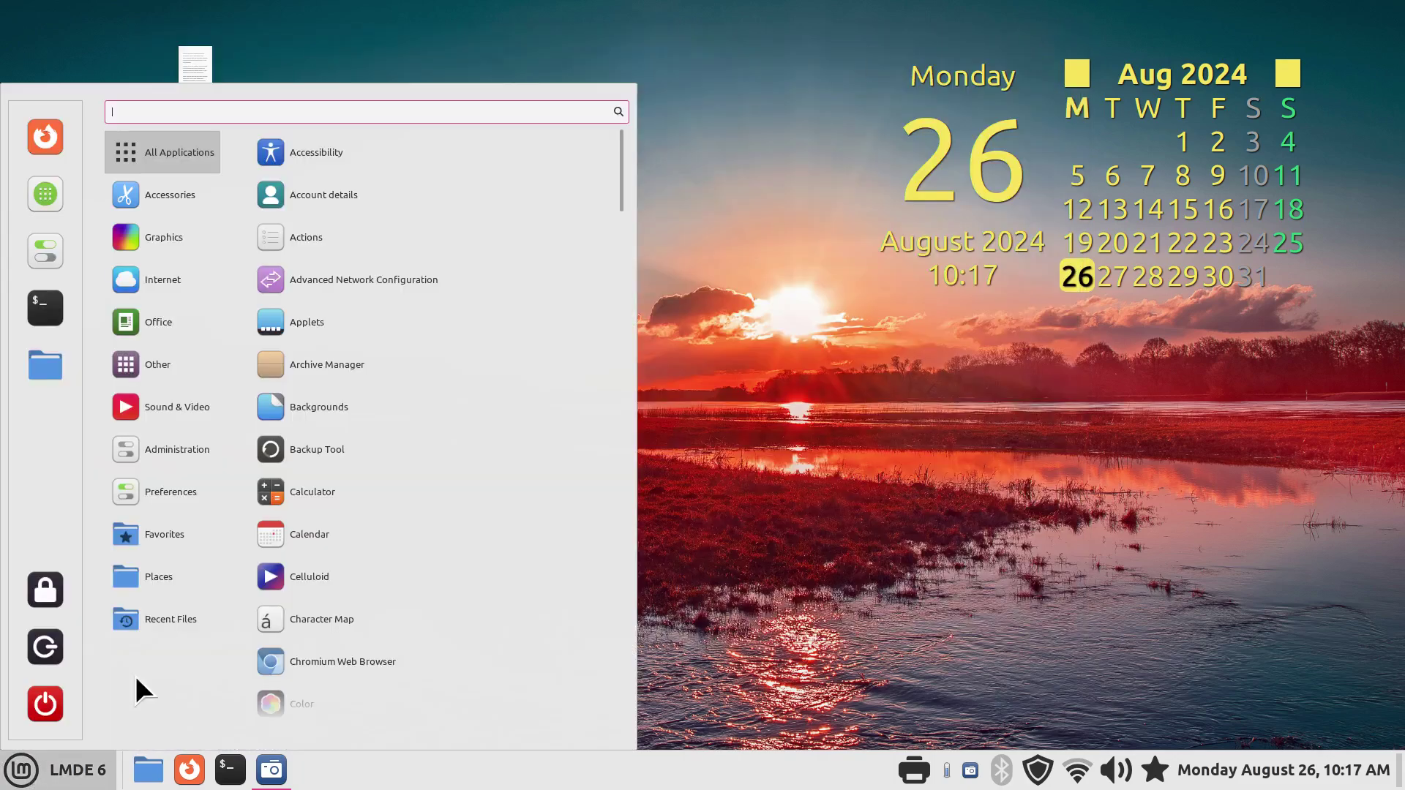
{"action": "left_click", "coordinate": [44, 193]}
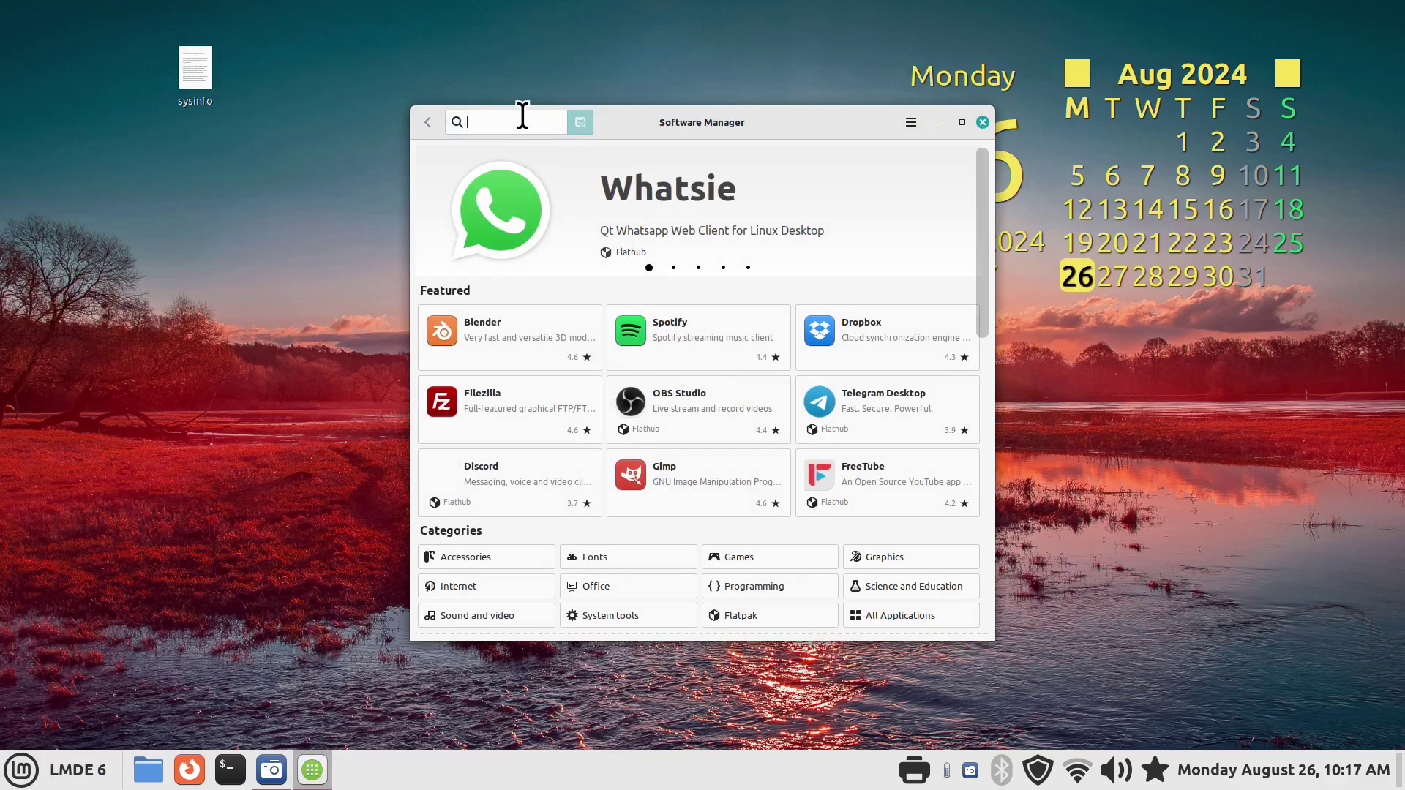
{"action": "type", "text": "hardinf"}
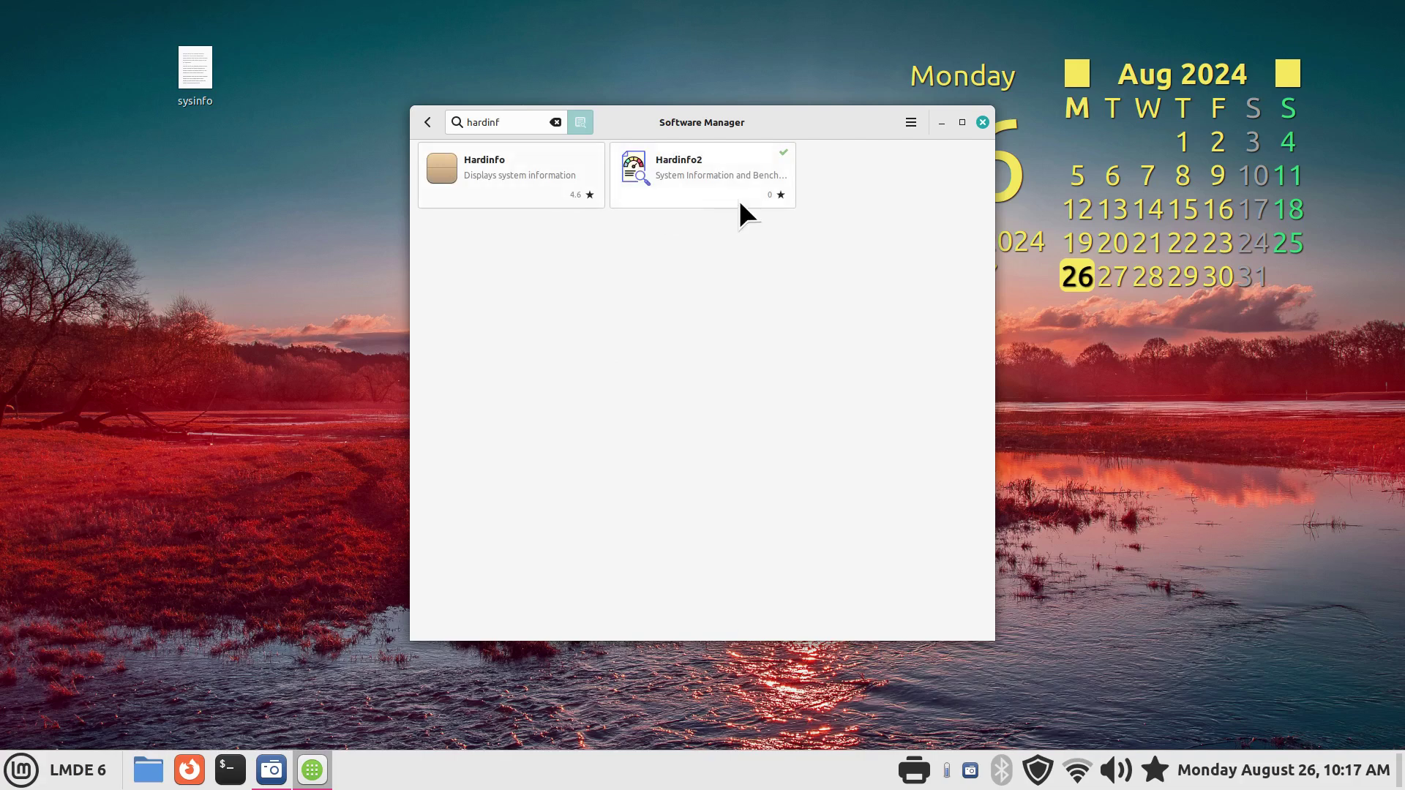
Inspect the Hardinfo package details and its enlarged screenshot, then return to the results.
{"action": "left_click", "coordinate": [514, 167]}
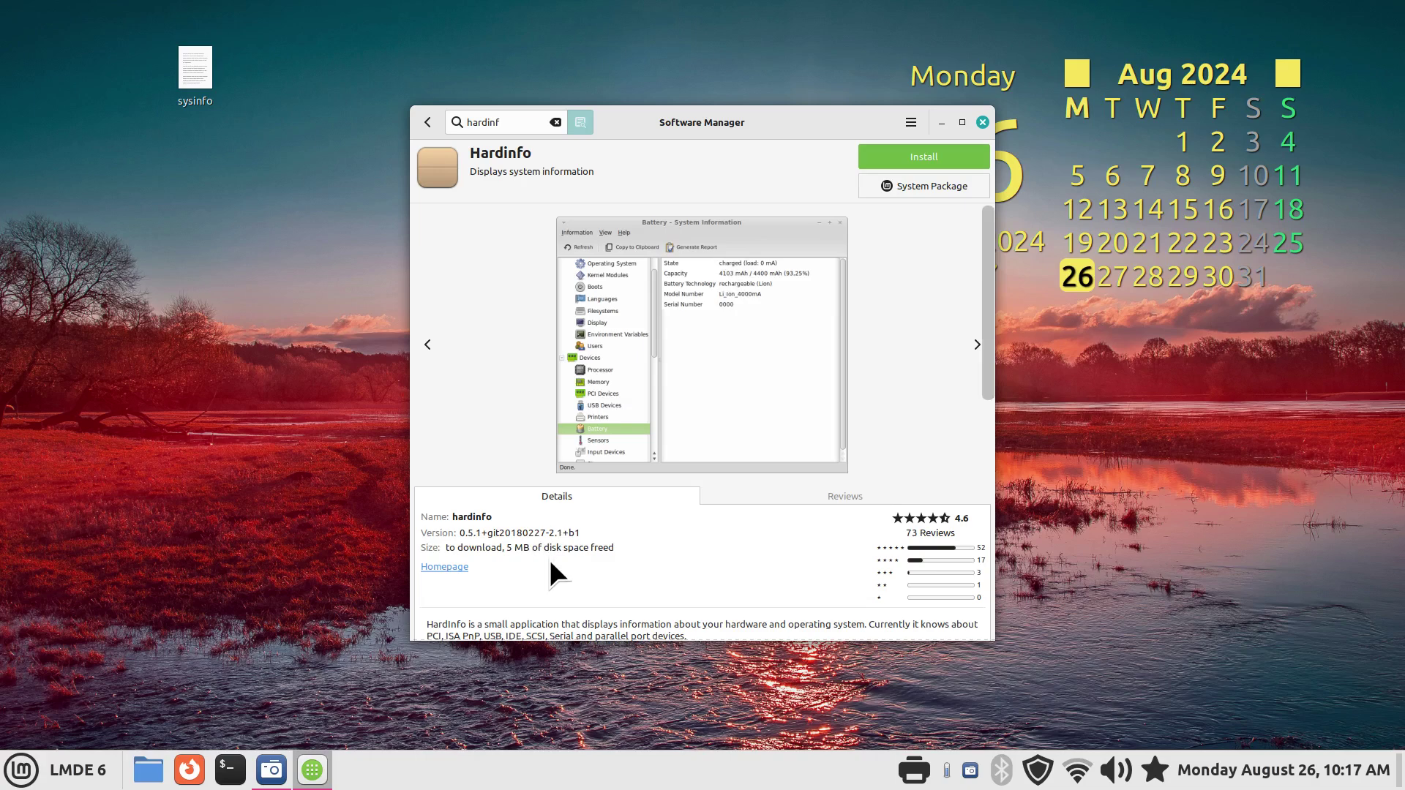
{"action": "left_click", "coordinate": [744, 333]}
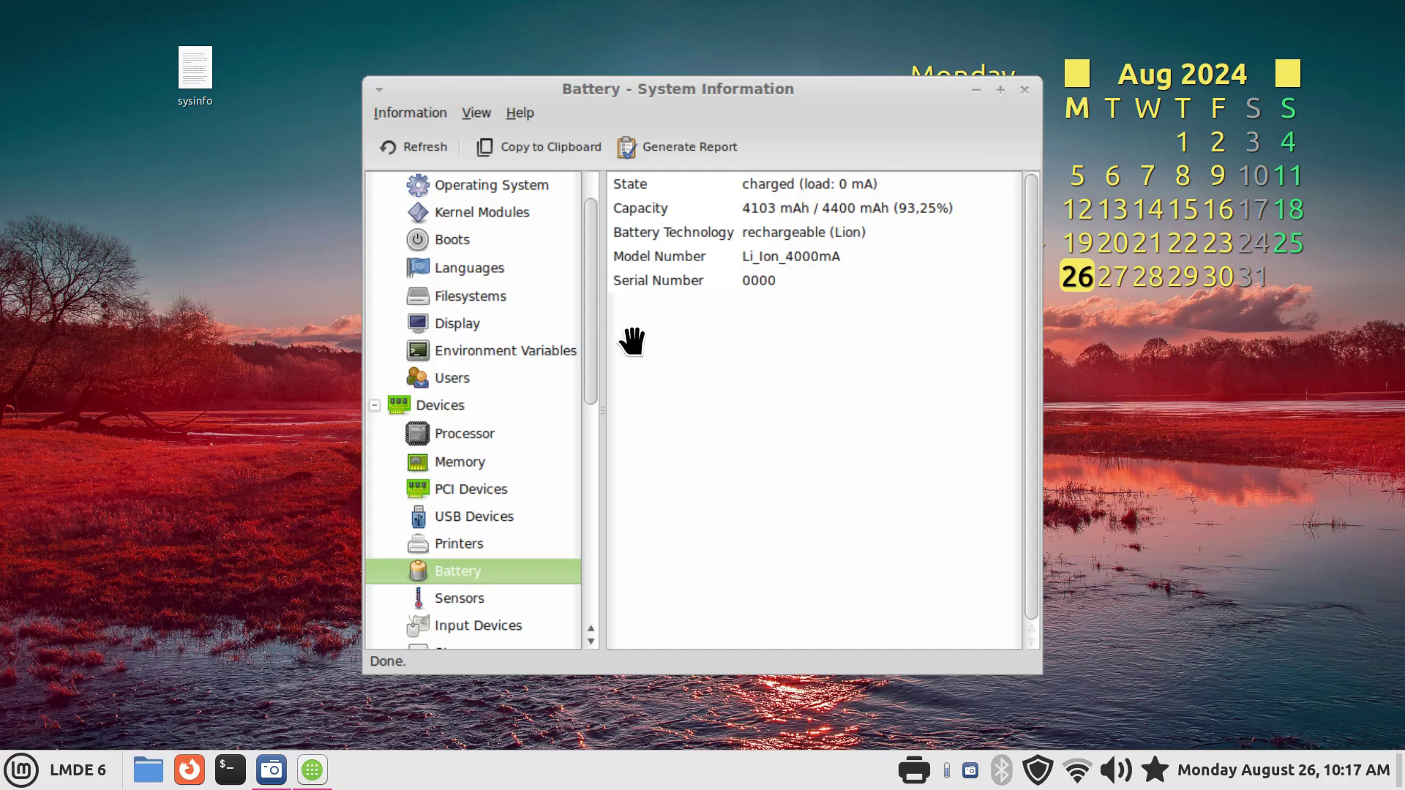
{"action": "left_click", "coordinate": [697, 353]}
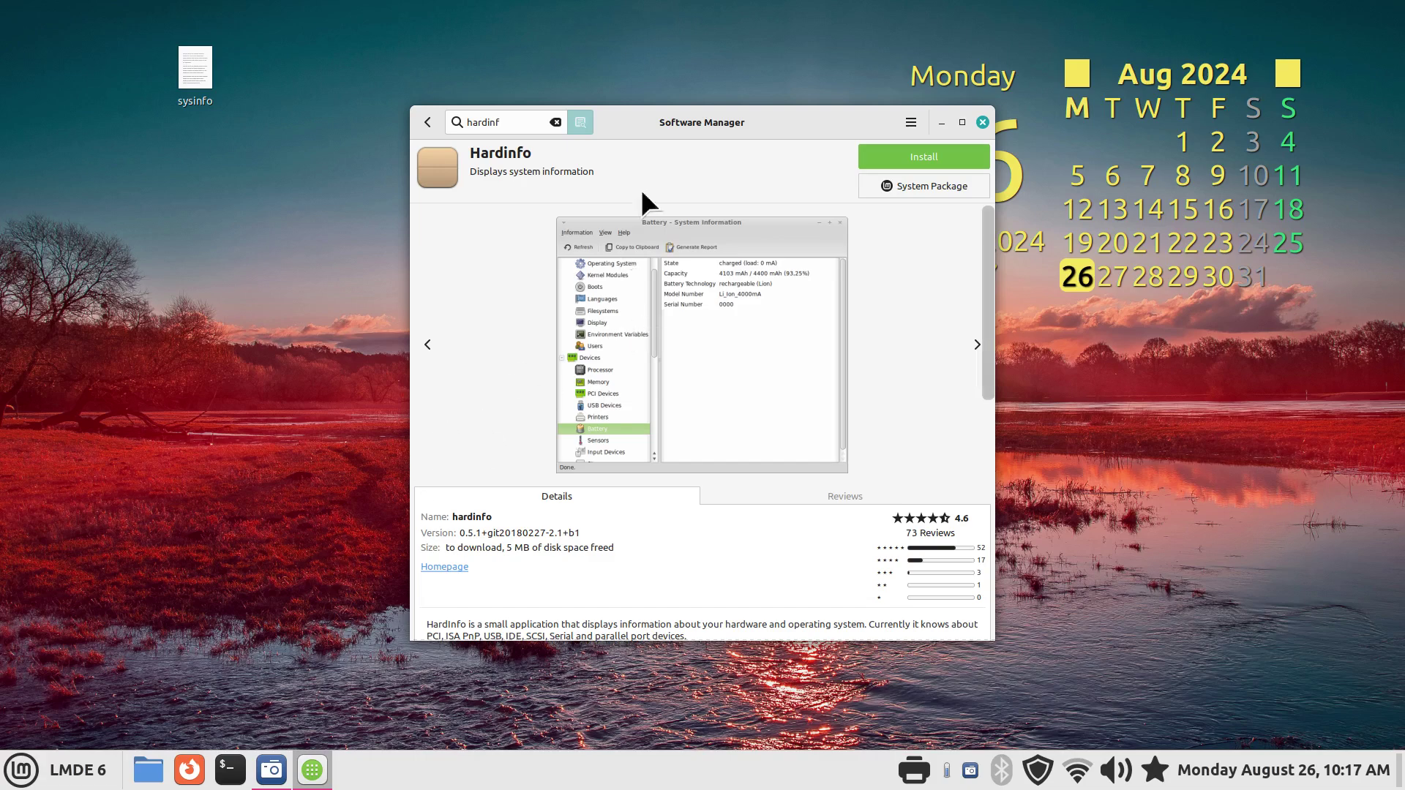
{"action": "left_click", "coordinate": [427, 121]}
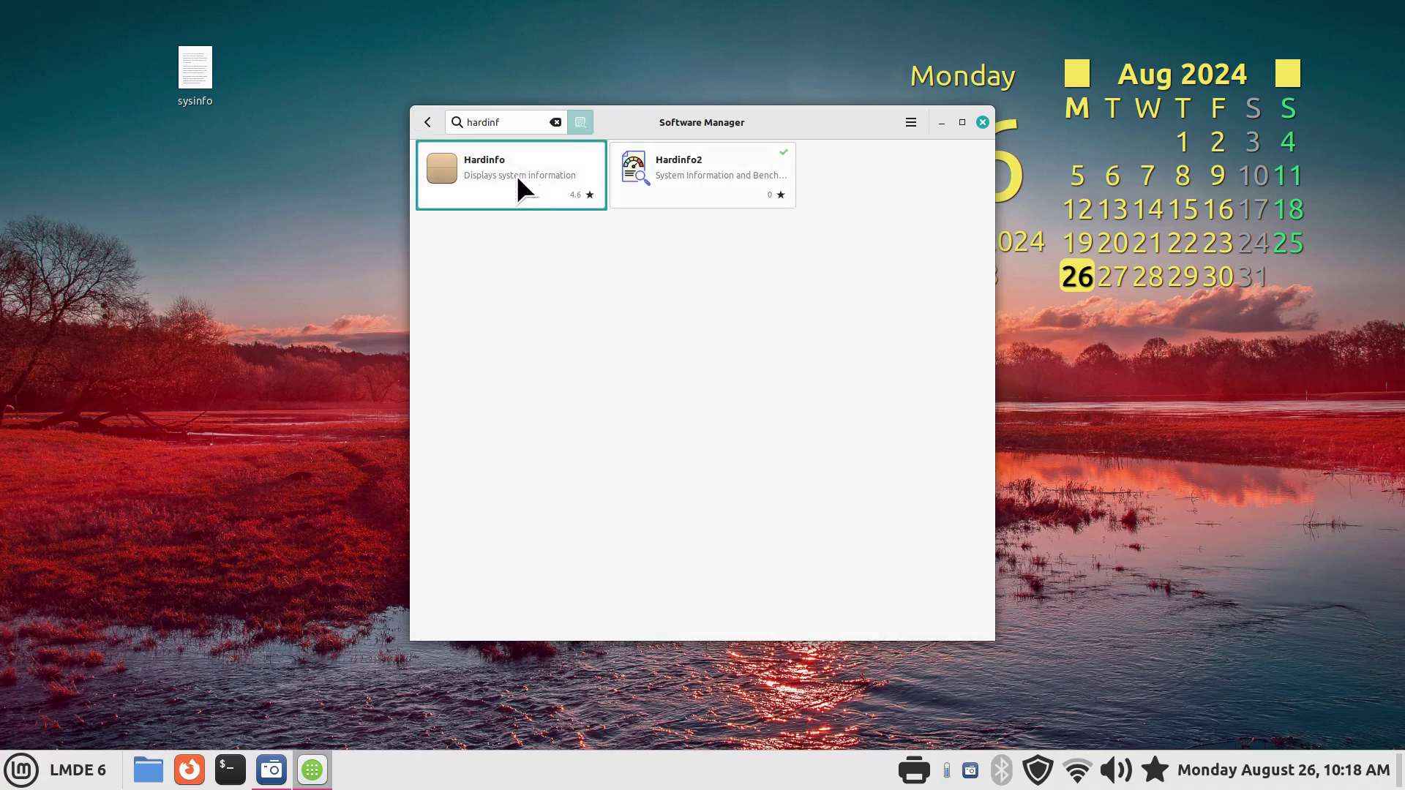
Open the Hardinfo2 package details and view its enlarged screenshot.
{"action": "left_click", "coordinate": [709, 180]}
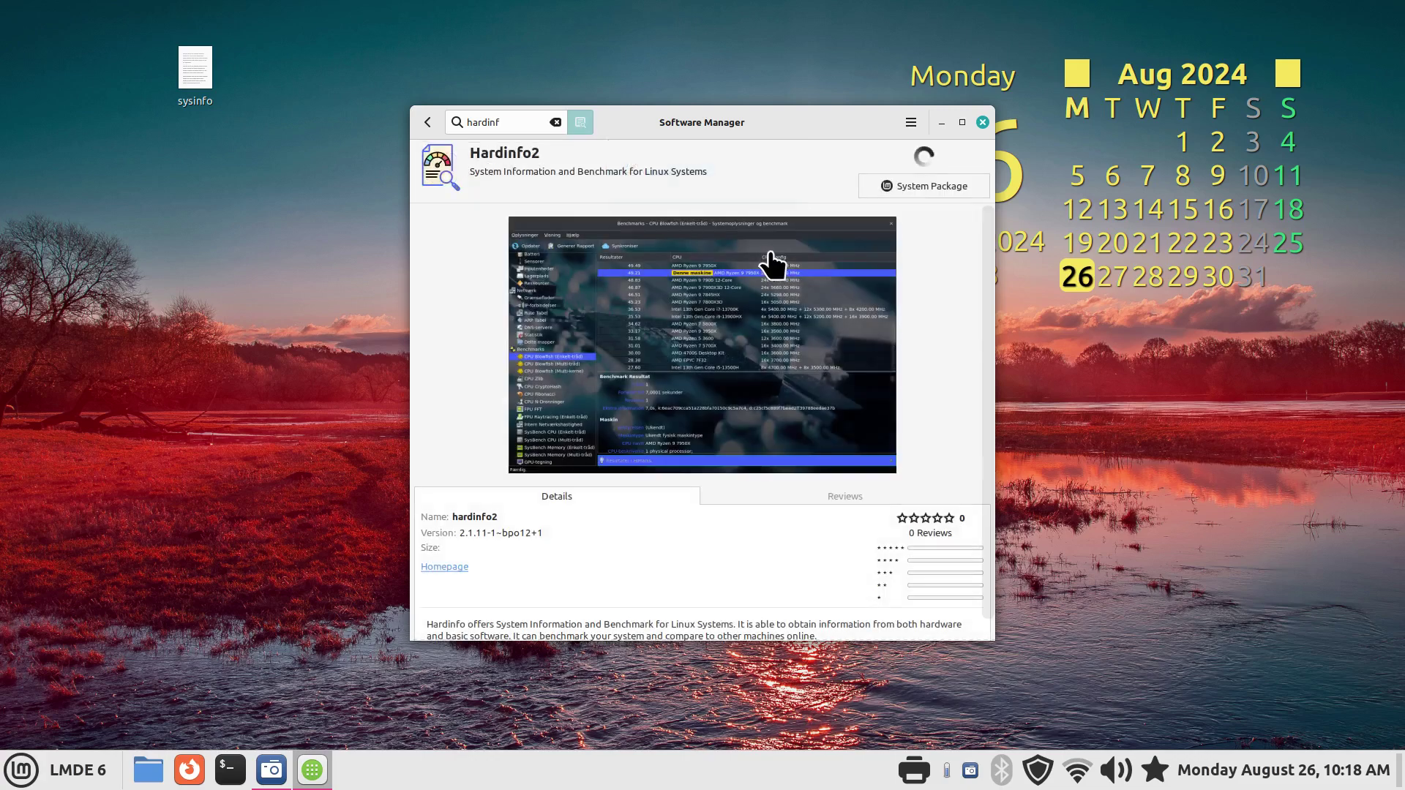
{"action": "left_click", "coordinate": [723, 313]}
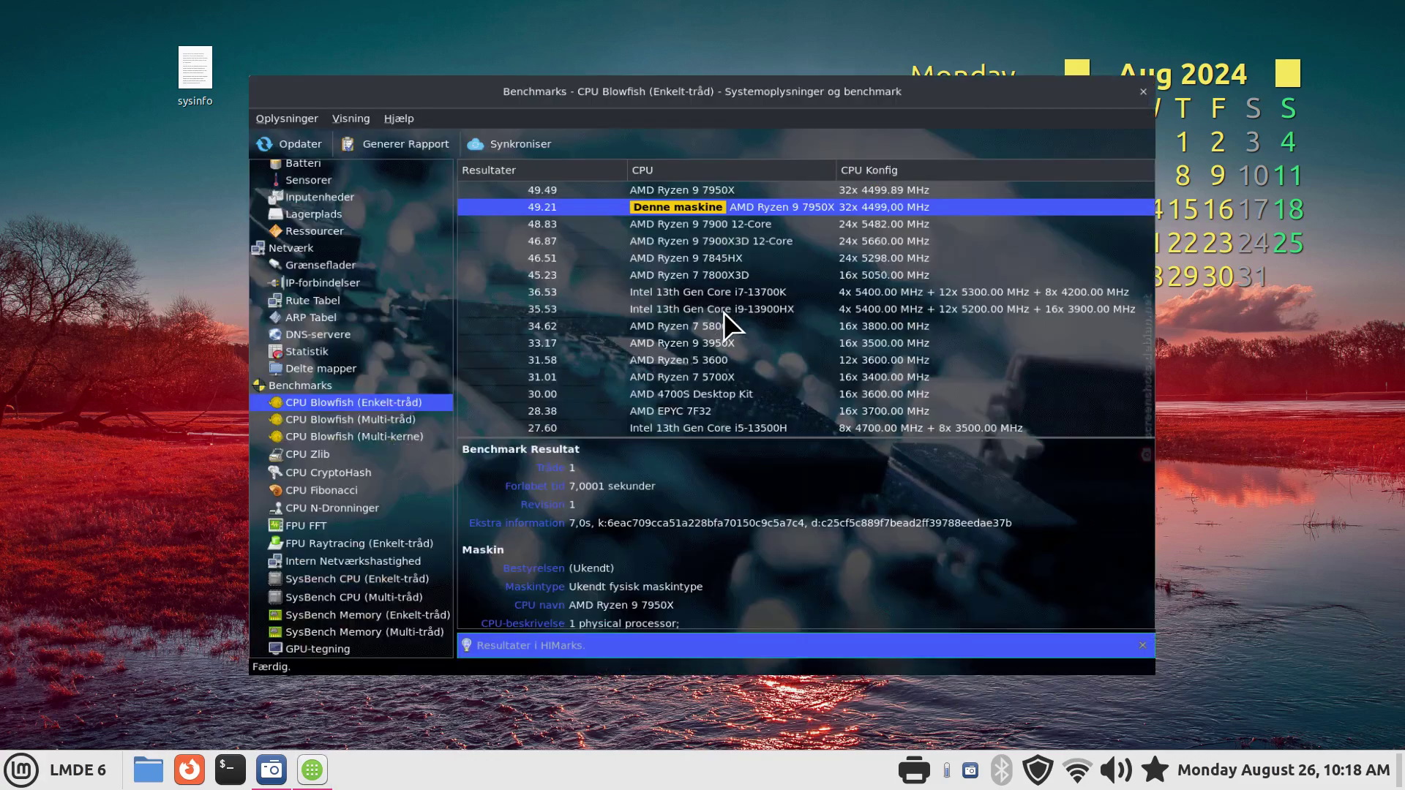
{"action": "left_click", "coordinate": [925, 208]}
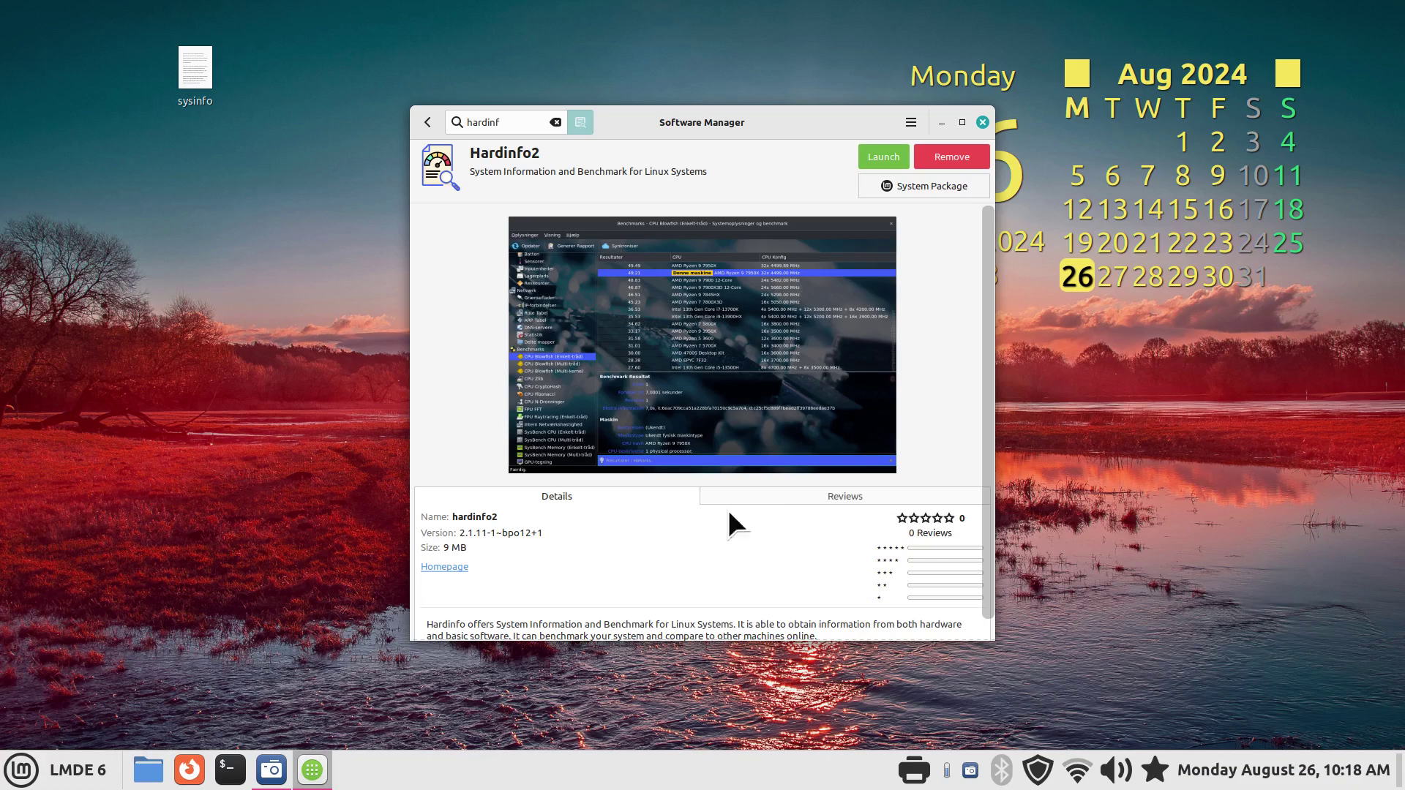
{"action": "scroll", "coordinate": [611, 539], "scroll_direction": "down", "scroll_amount": 1}
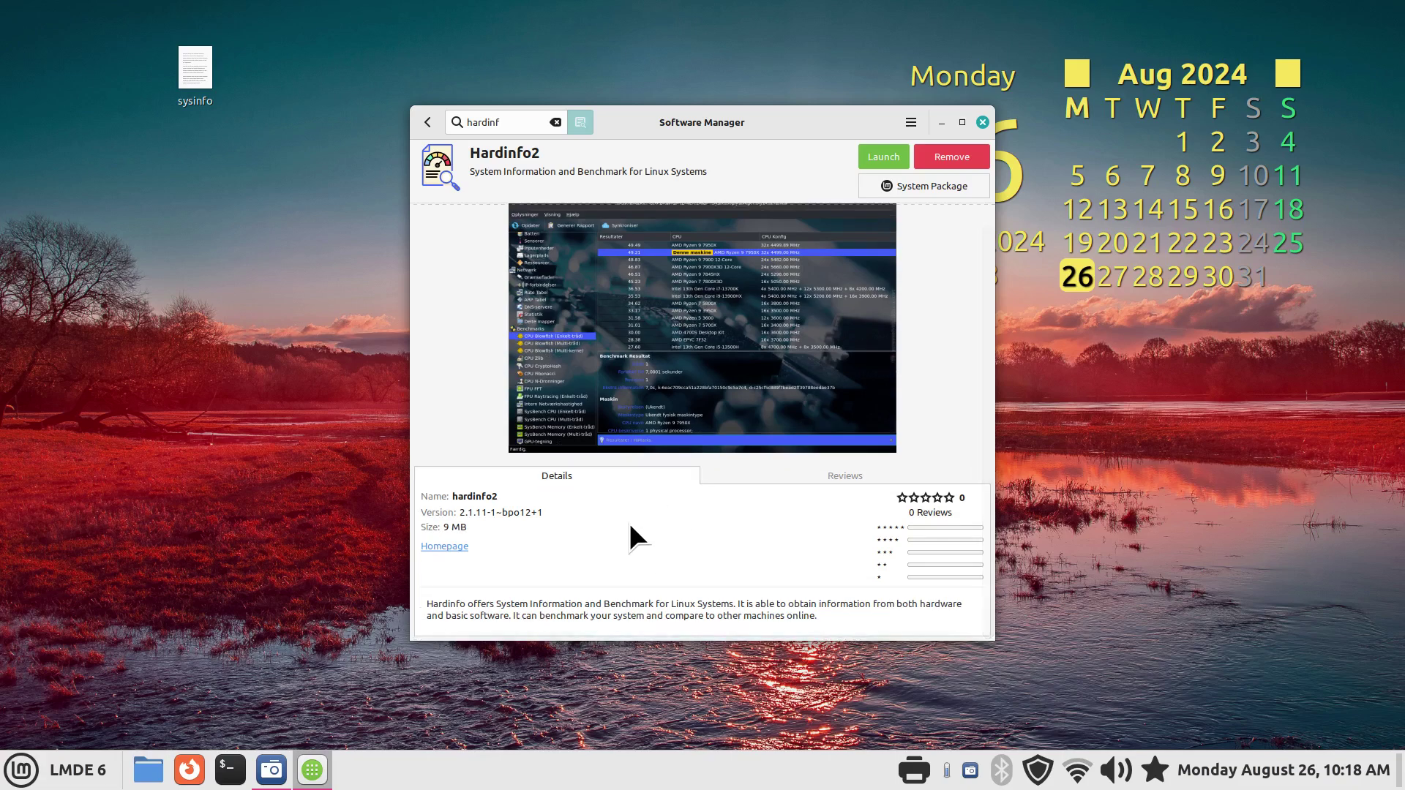
{"action": "scroll", "coordinate": [629, 524], "scroll_direction": "up", "scroll_amount": 1}
Look at the Hardinfo2 reviews and details, go back, and close Software Manager.
{"action": "left_click", "coordinate": [784, 496]}
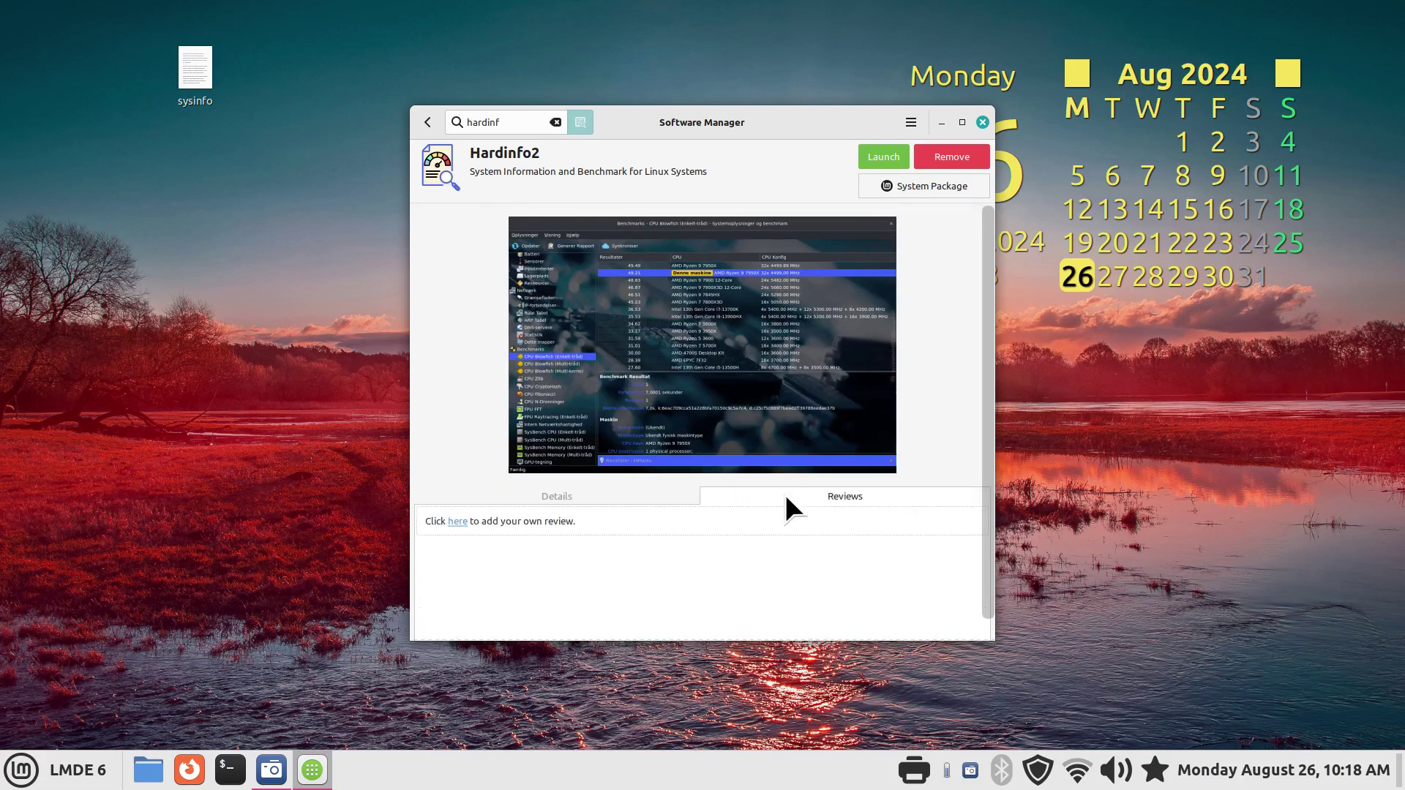
{"action": "left_click", "coordinate": [557, 497]}
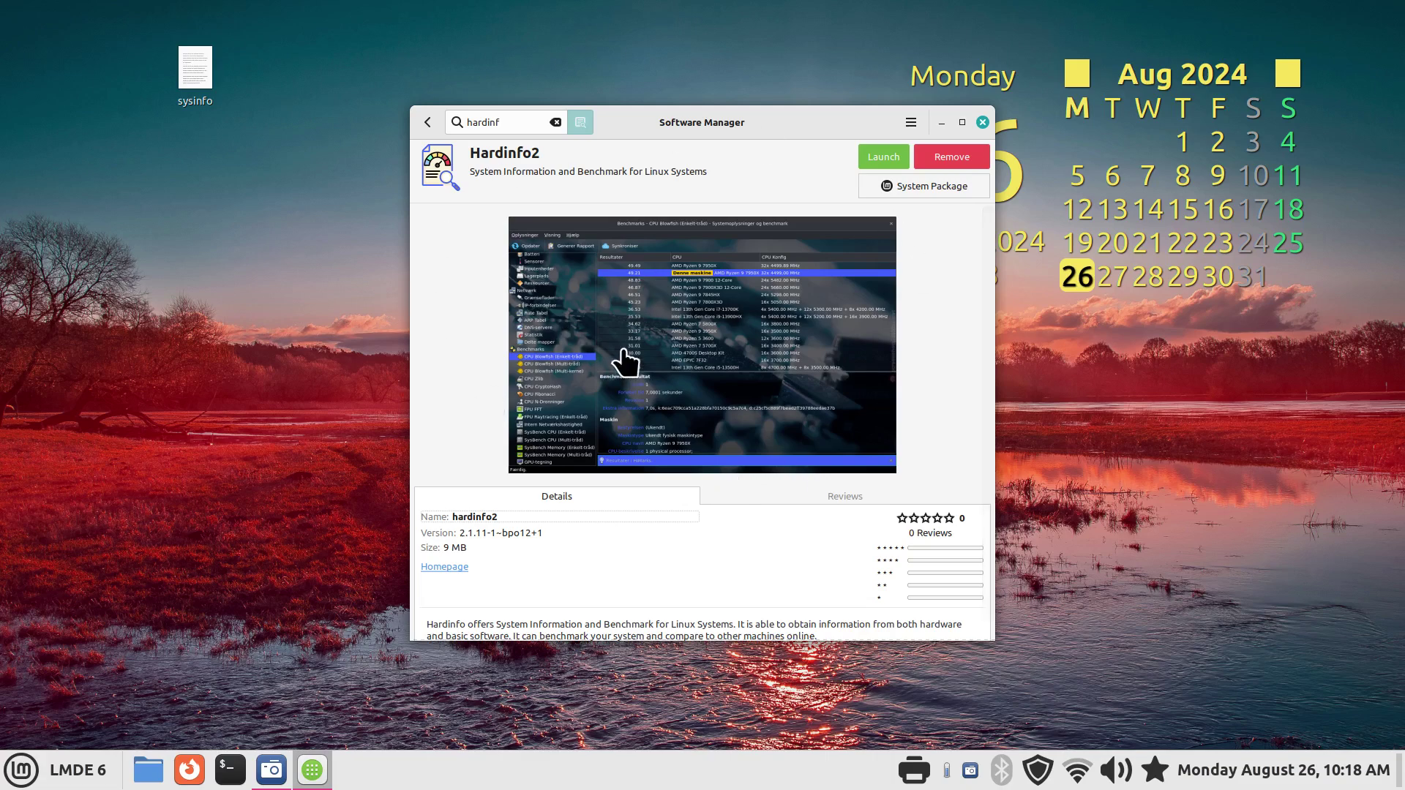
{"action": "left_click", "coordinate": [427, 122]}
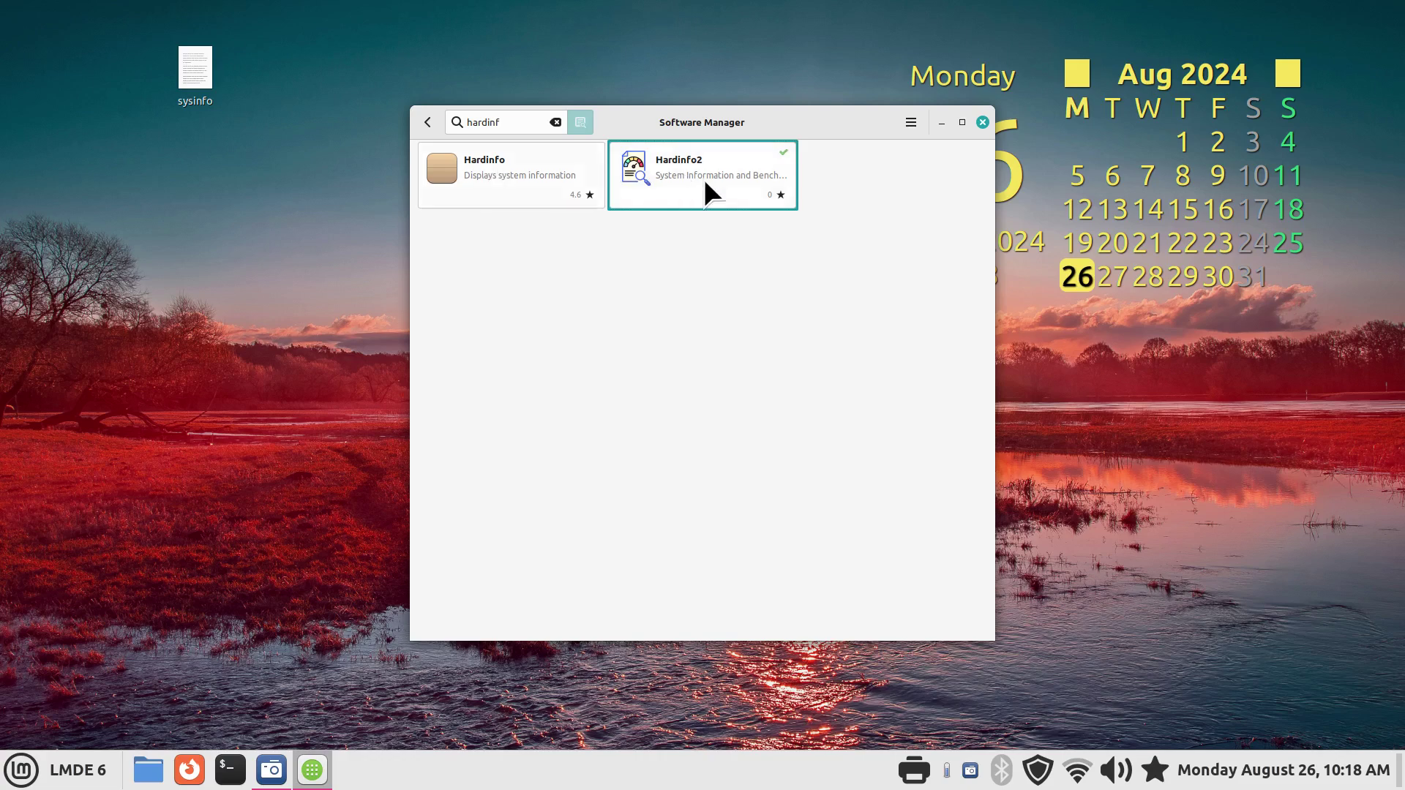
{"action": "left_click", "coordinate": [980, 122]}
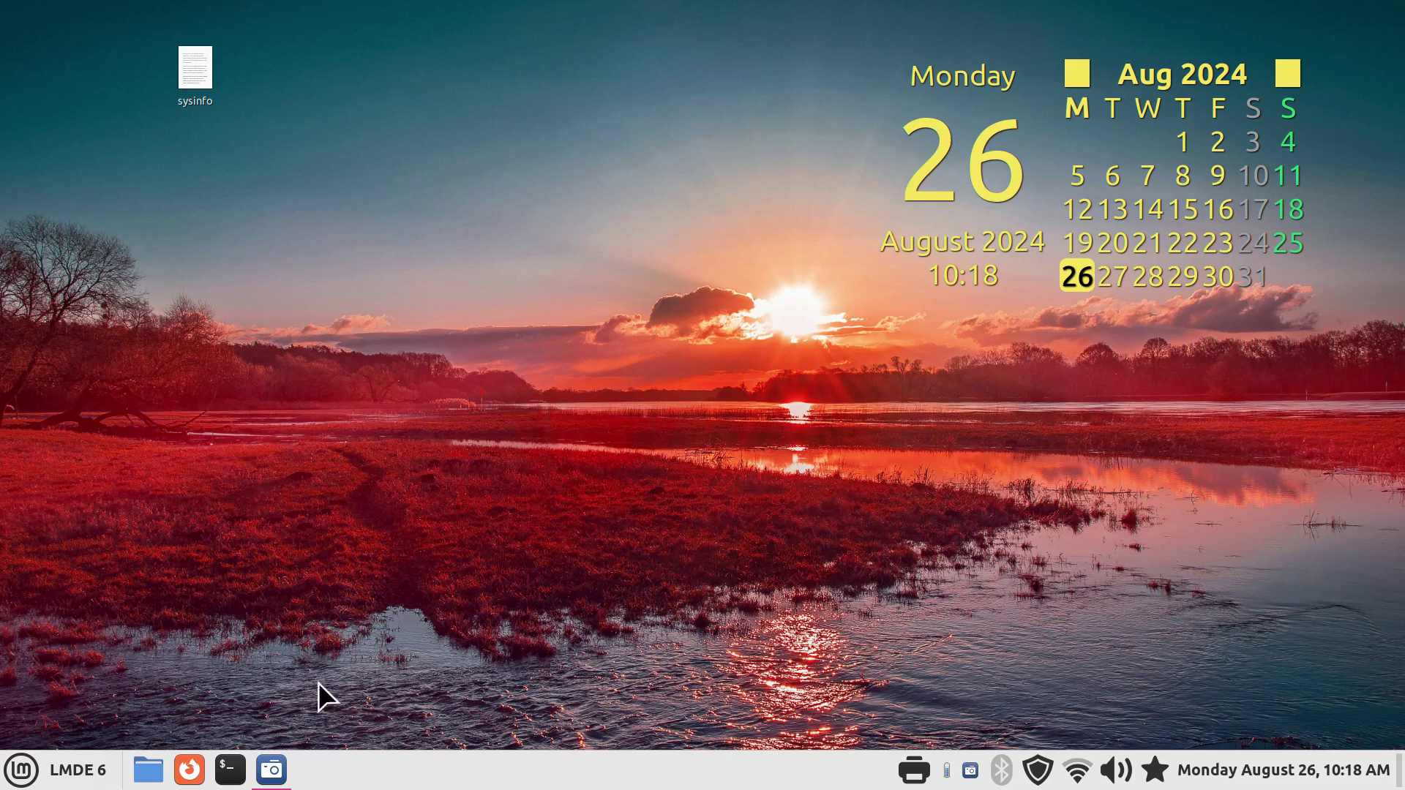
Open a new Terminal window, enlarge its text with Ctrl++, and position it.
{"action": "left_click", "coordinate": [231, 770]}
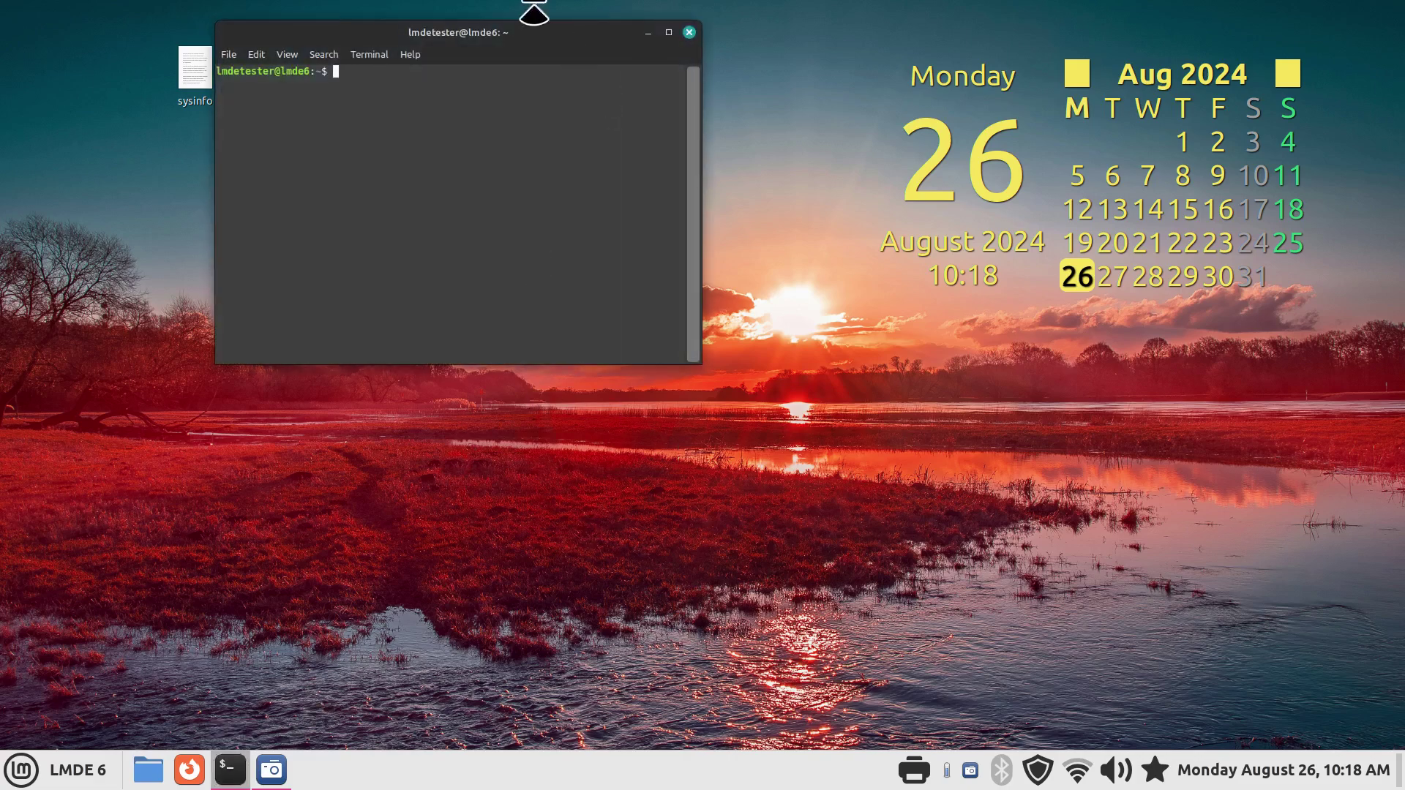
{"action": "left_click_drag", "start_coordinate": [344, 41], "coordinate": [476, 131]}
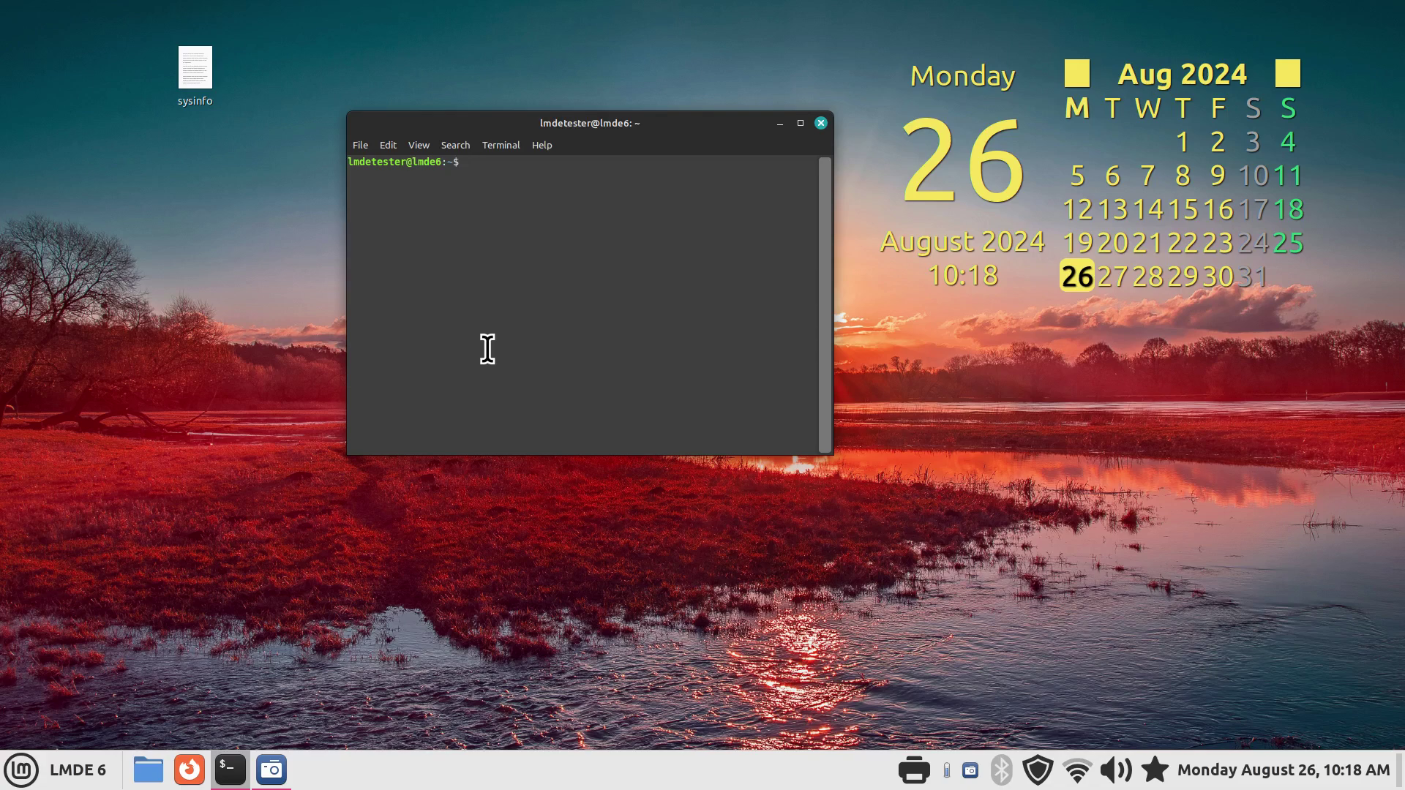
{"action": "key", "text": "ctrl+plus"}
{"action": "key", "text": "ctrl+plus"}
{"action": "key", "text": "ctrl+plus"}
{"action": "key", "text": "ctrl+plus"}
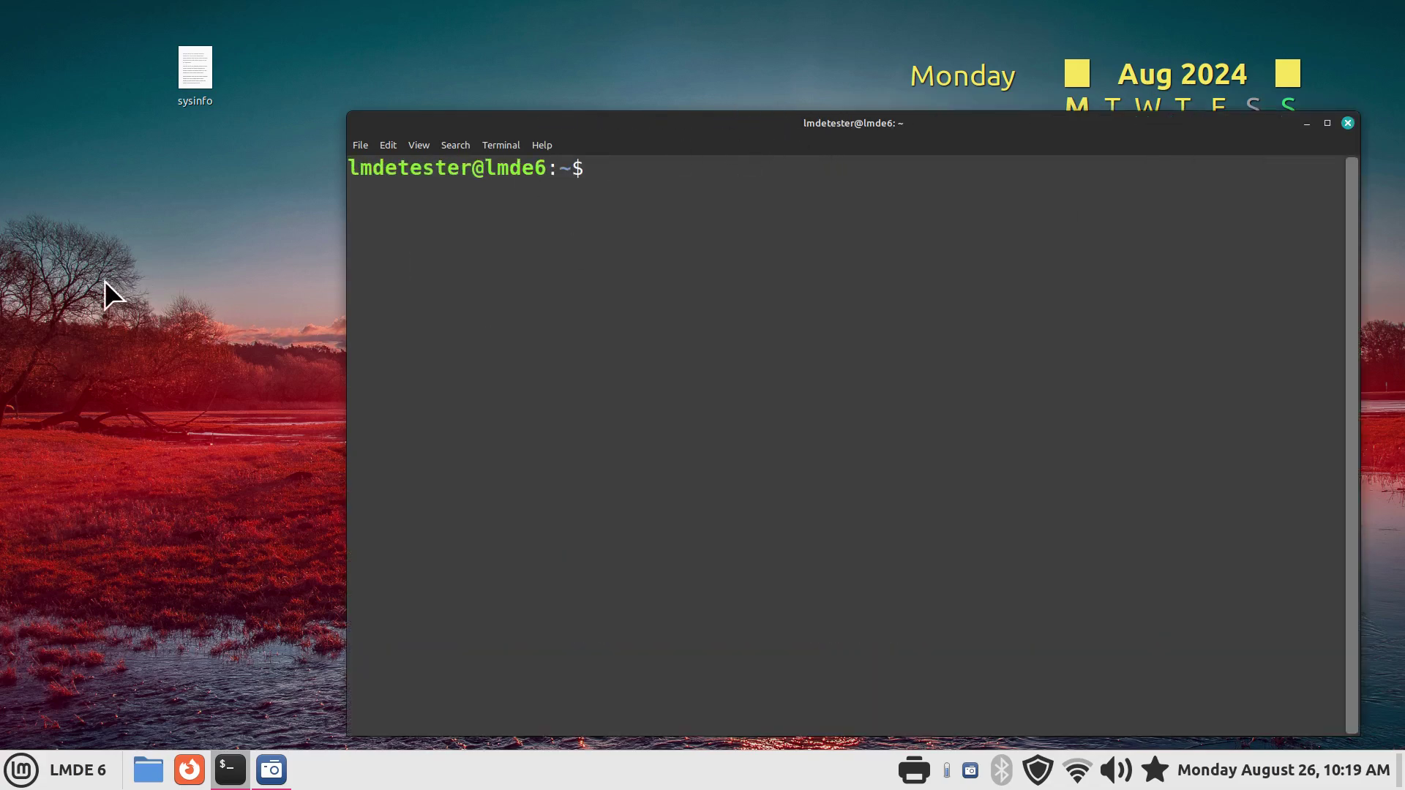
{"action": "left_click_drag", "start_coordinate": [718, 129], "coordinate": [732, 79]}
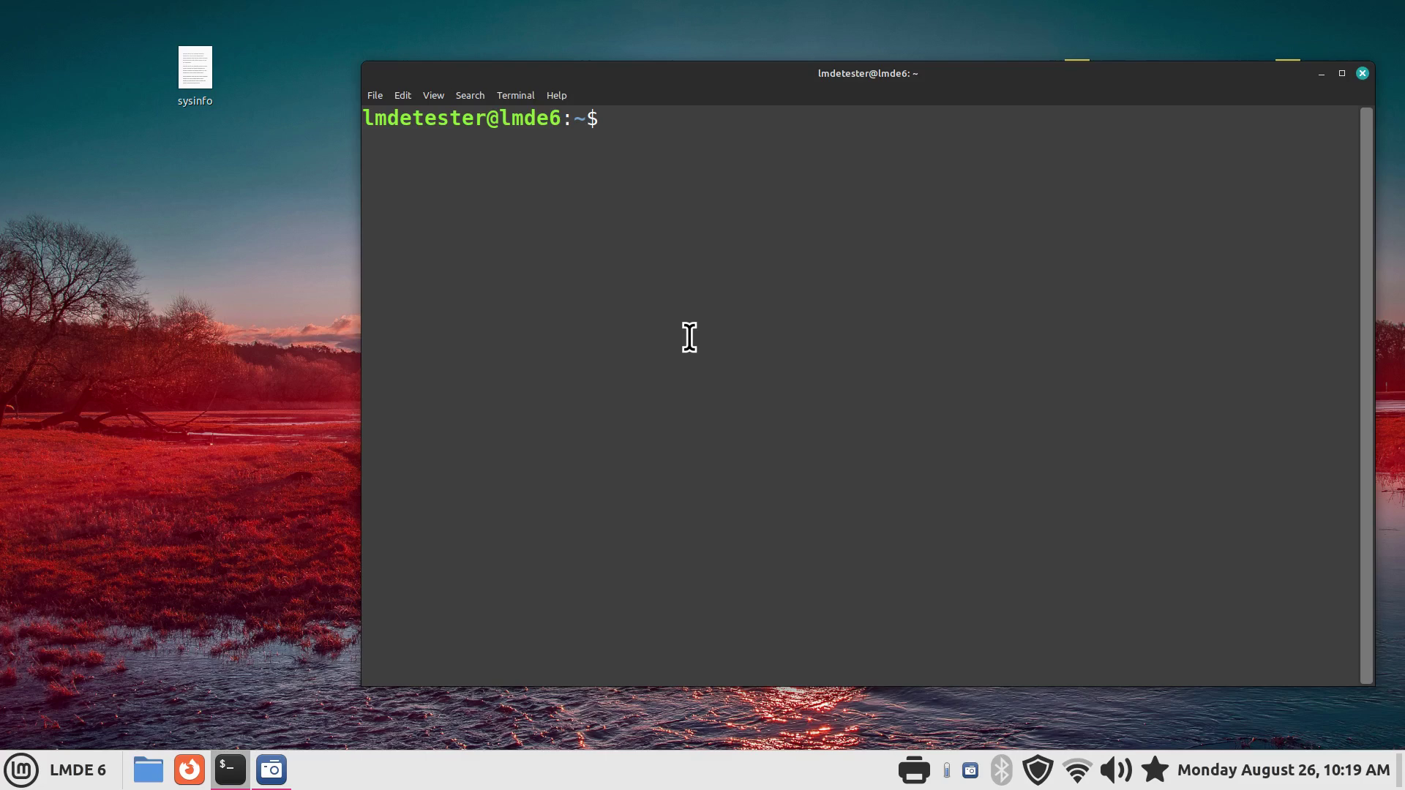
Read the inxi manual with 'man inxi', then quit back to the prompt.
{"action": "type", "text": "man inxi"}
{"action": "key", "text": "Return"}
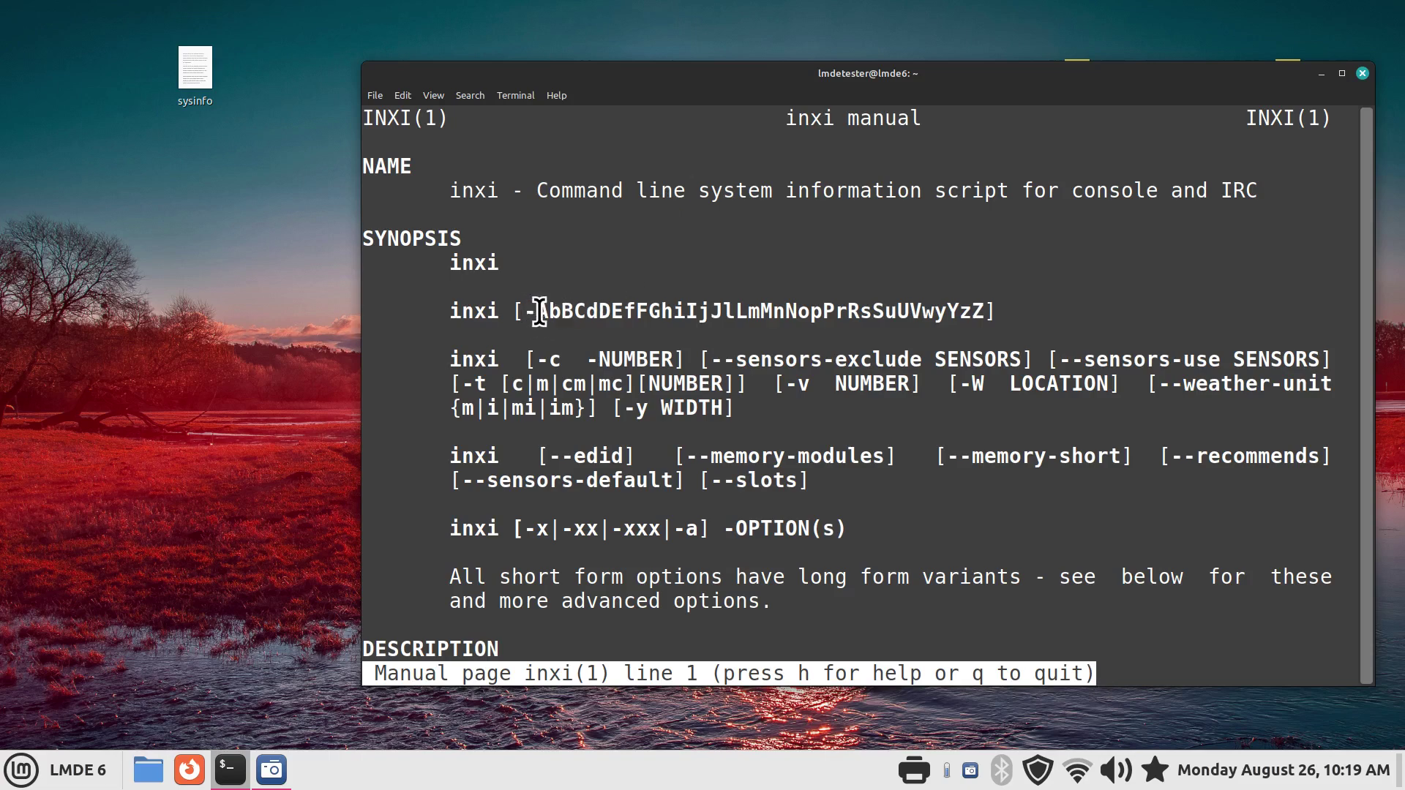
{"action": "left_click_drag", "start_coordinate": [535, 311], "coordinate": [598, 311]}
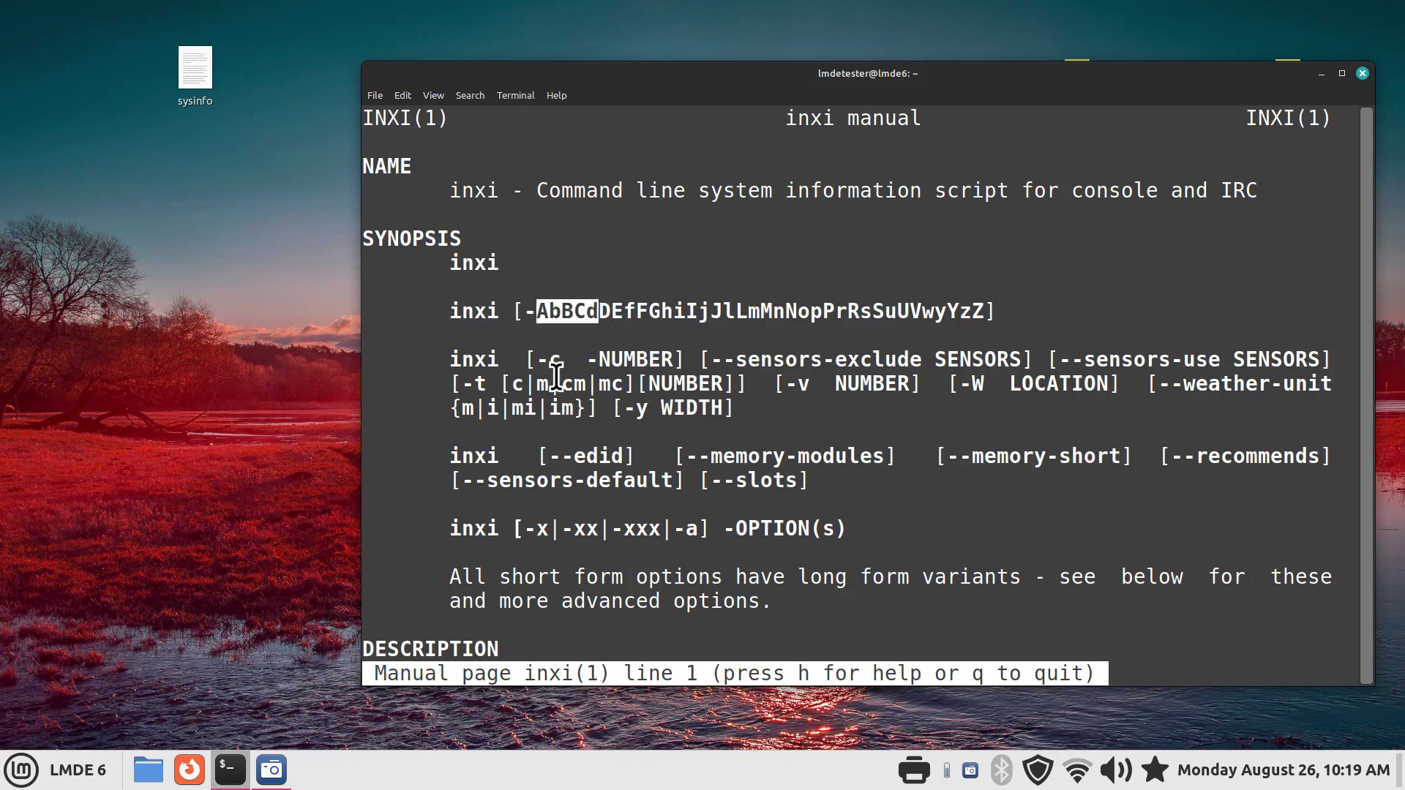
{"action": "scroll", "coordinate": [556, 375], "scroll_direction": "down", "scroll_amount": 7}
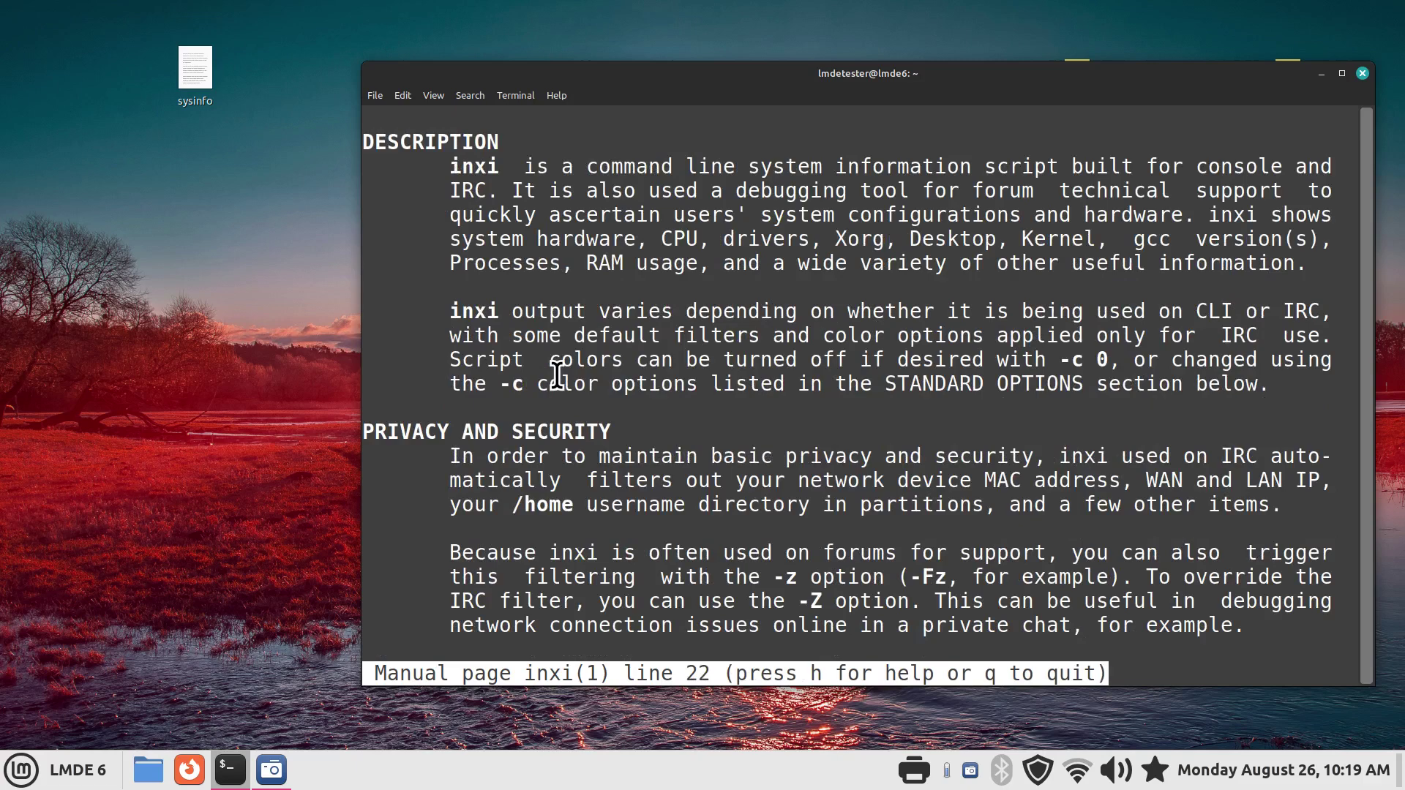
{"action": "key", "text": "q"}
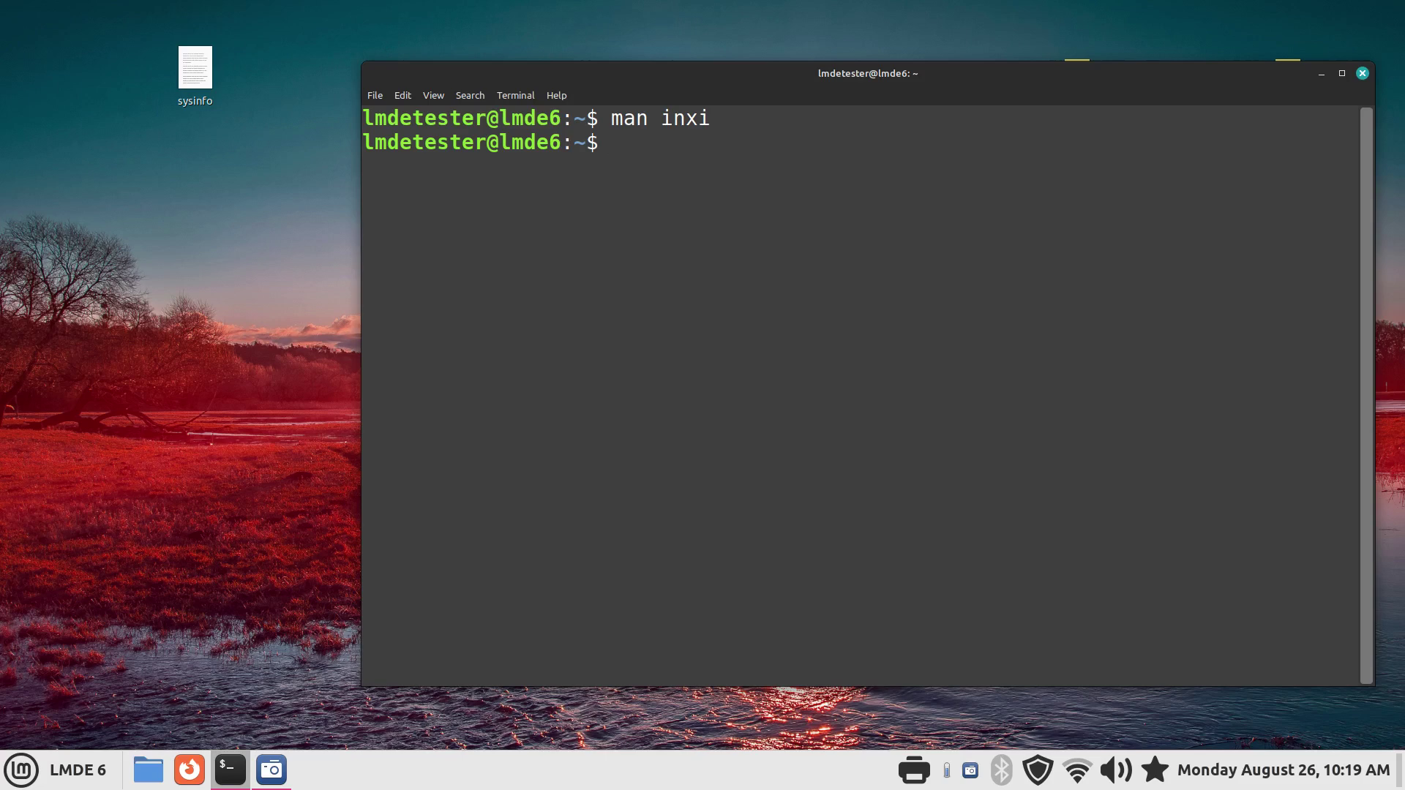
Run inxi for a short system summary, then review sysinfo's repository lines and close it.
{"action": "type", "text": "inxi"}
{"action": "key", "text": "Return"}
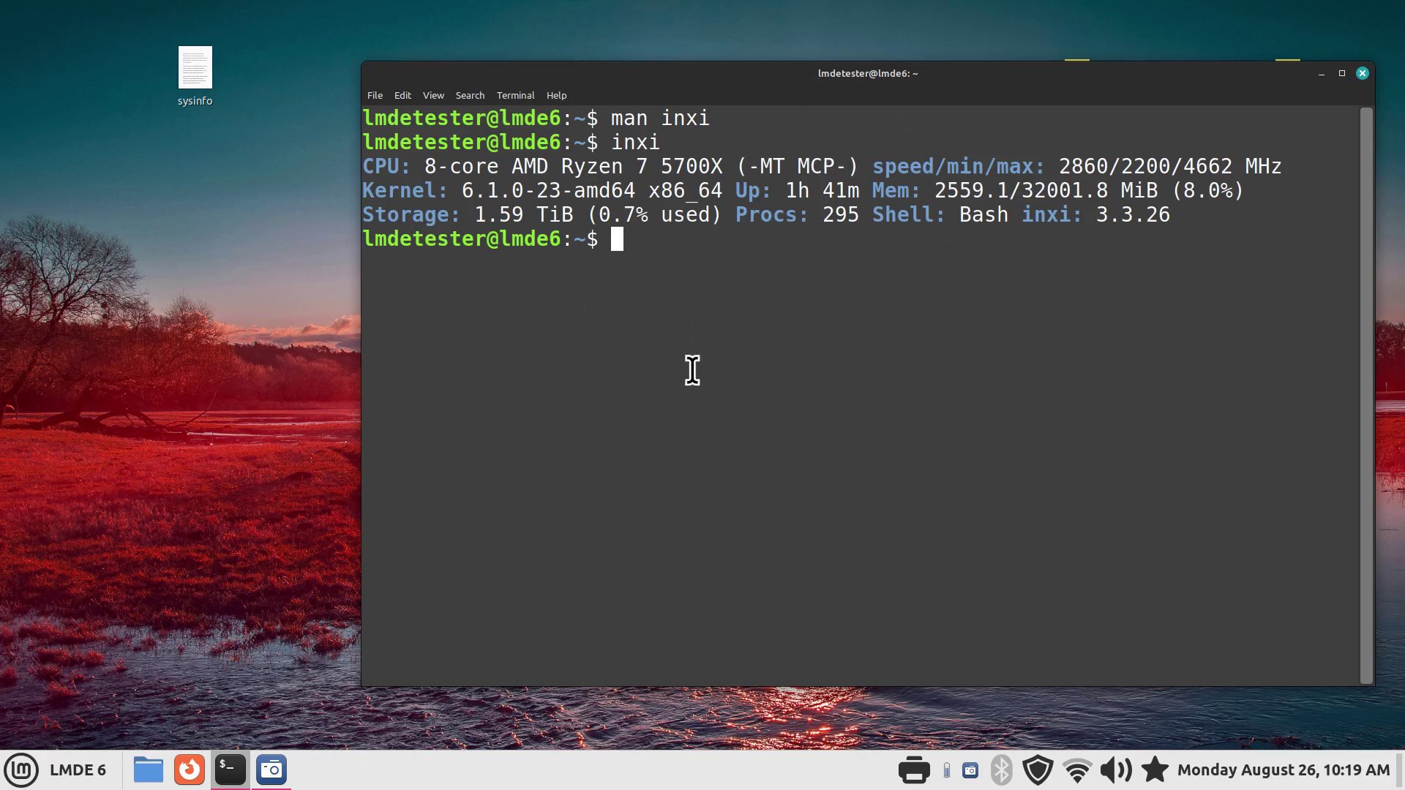
{"action": "double_click", "coordinate": [199, 82]}
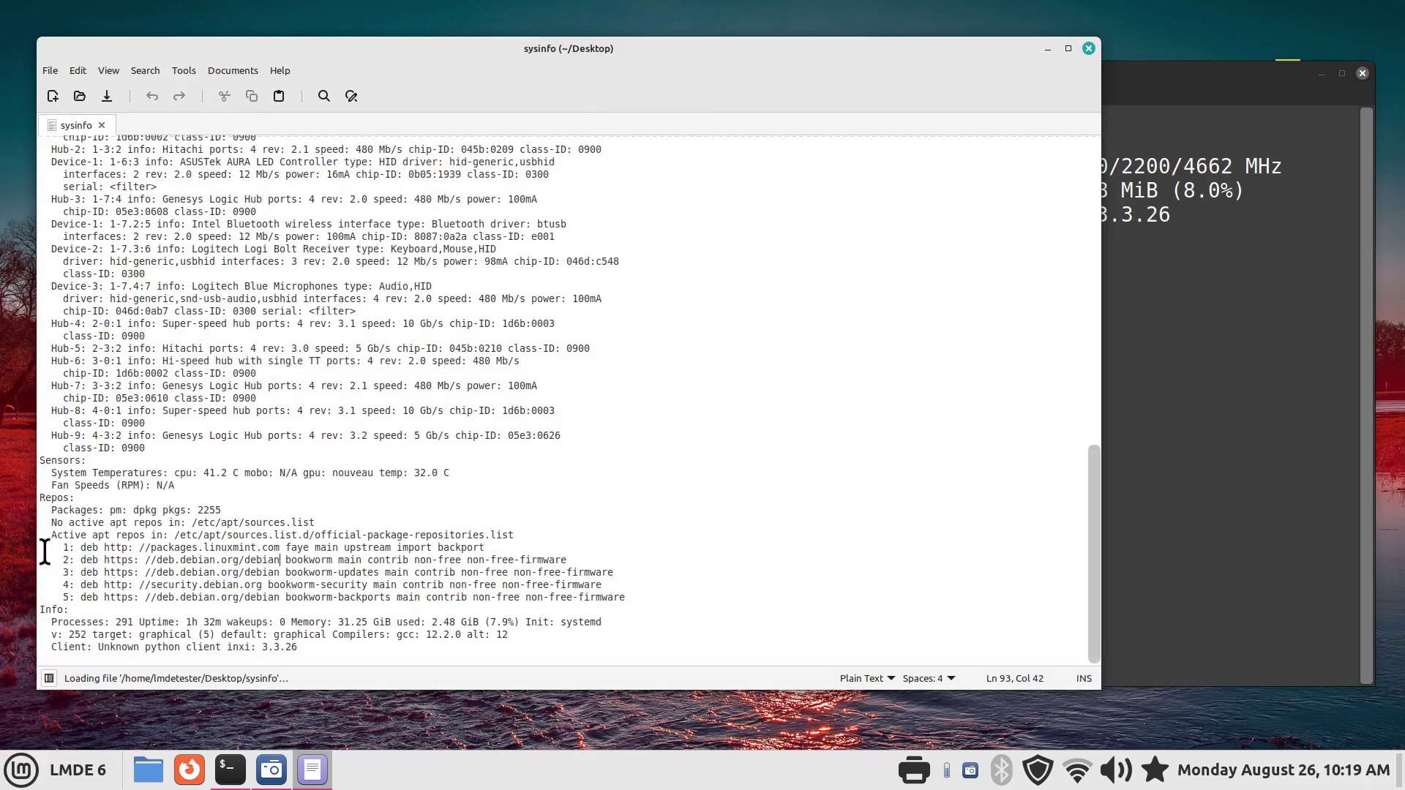
{"action": "left_click_drag", "start_coordinate": [57, 547], "coordinate": [715, 621]}
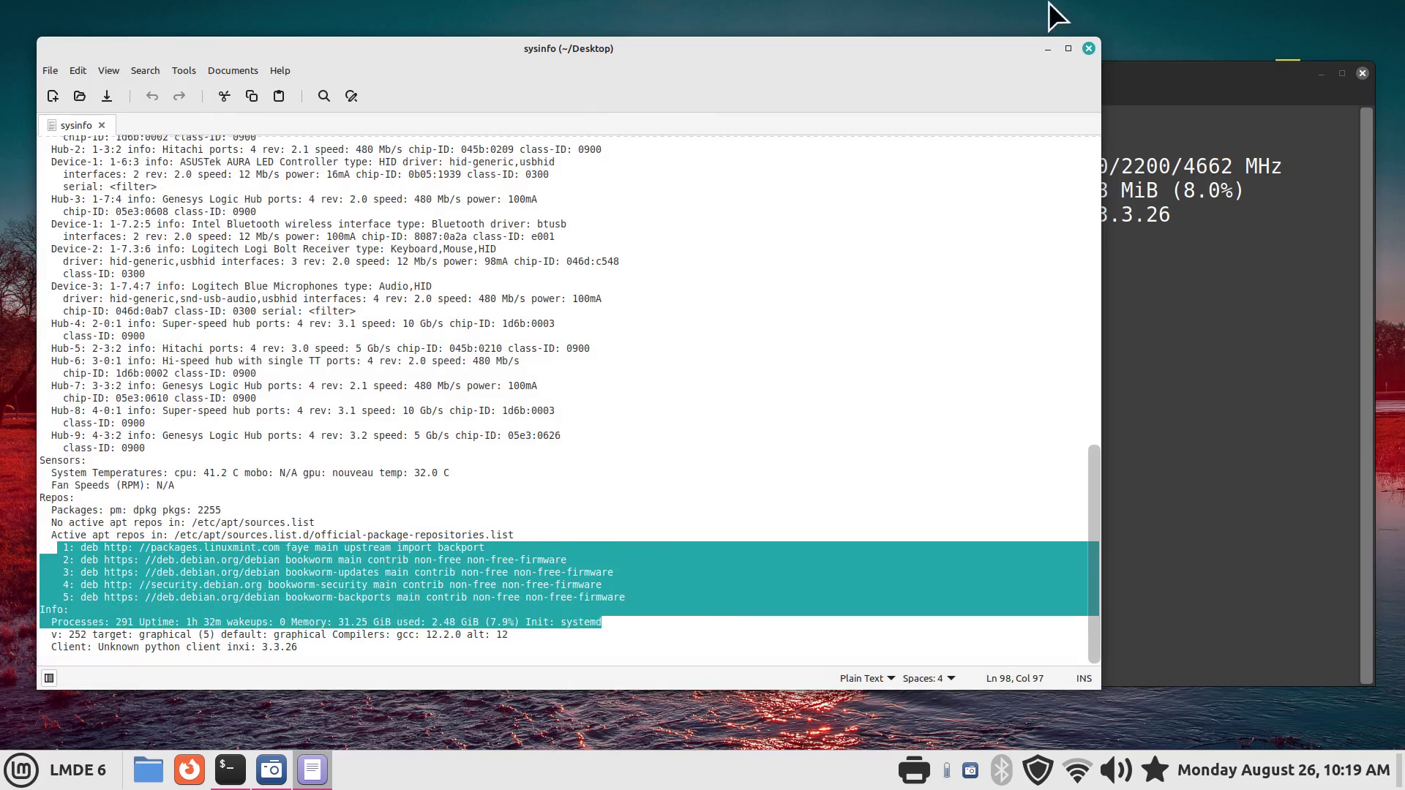
{"action": "left_click", "coordinate": [1089, 48]}
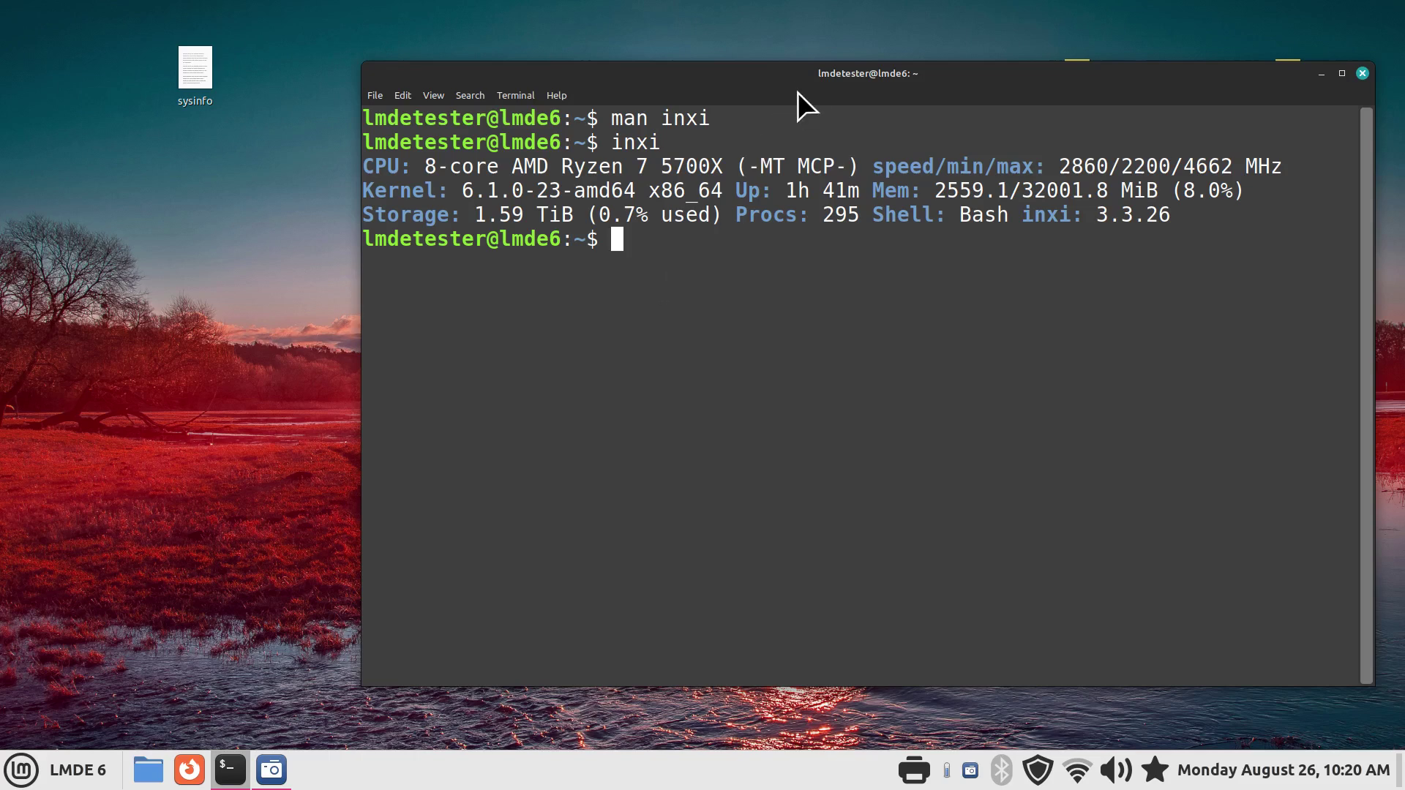
Clear the terminal and run 'inxi -Fxz' for the detailed hardware report.
{"action": "left_click_drag", "start_coordinate": [790, 78], "coordinate": [700, 54]}
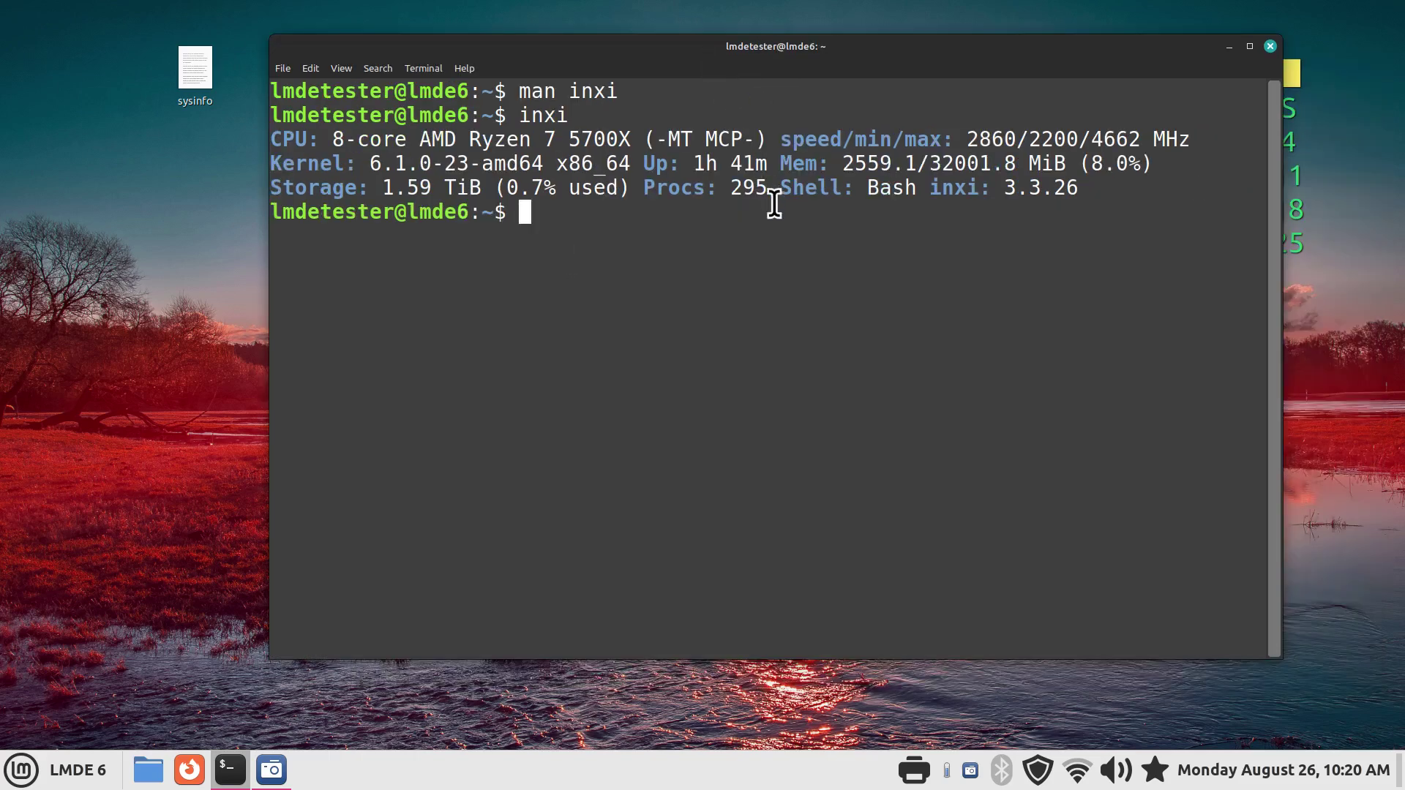
{"action": "left_click_drag", "start_coordinate": [942, 48], "coordinate": [974, 47]}
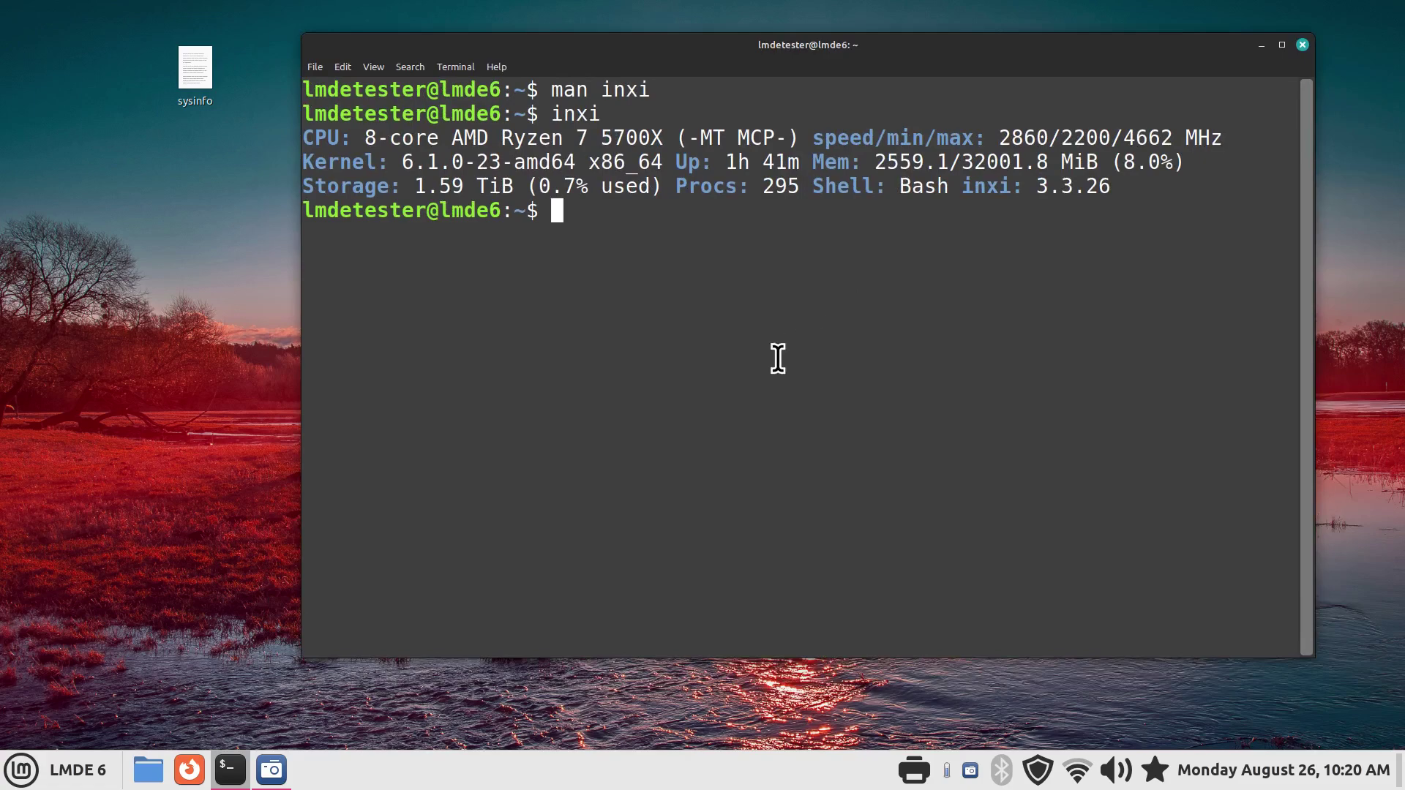
{"action": "type", "text": "clear"}
{"action": "key", "text": "Return"}
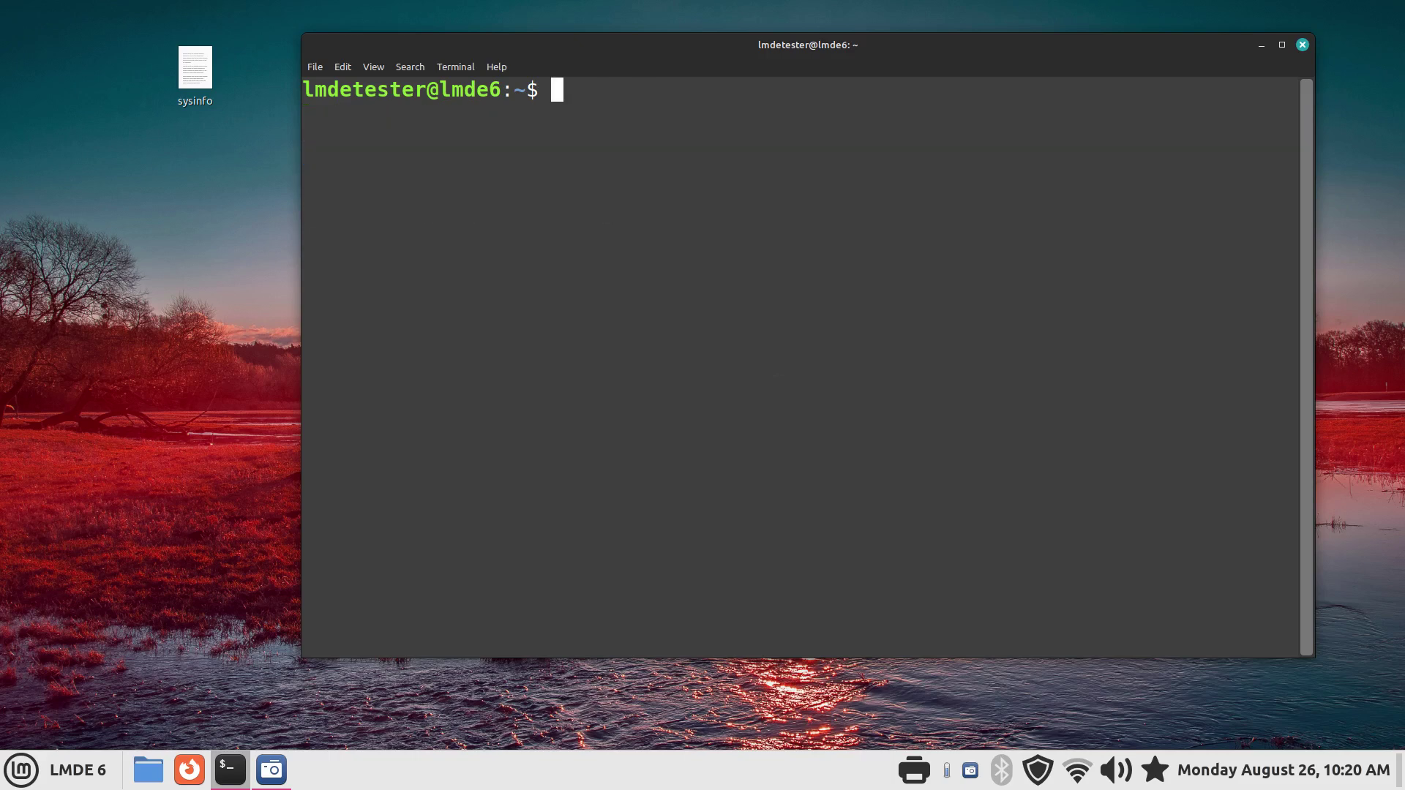
{"action": "type", "text": "inxi -Fxz"}
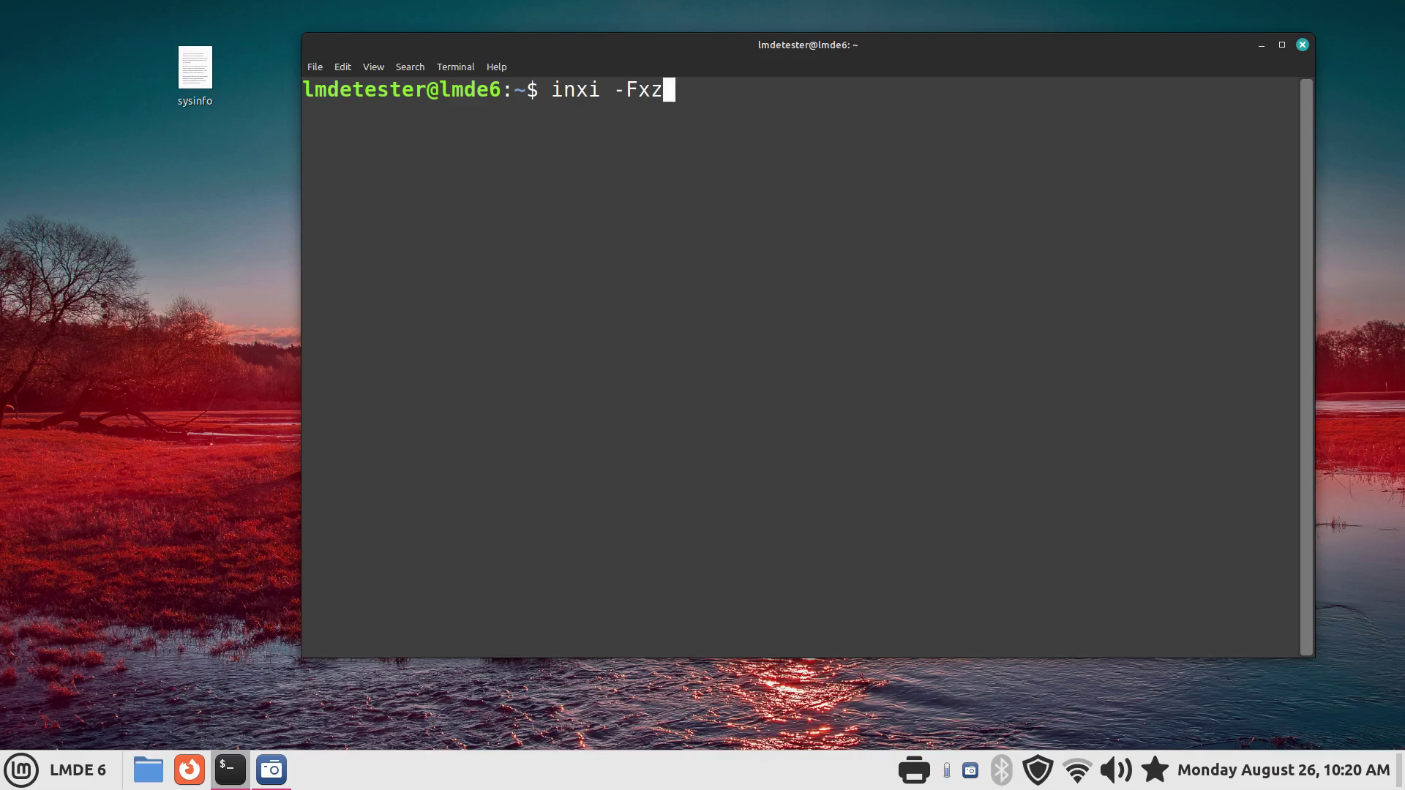
{"action": "key", "text": "Return"}
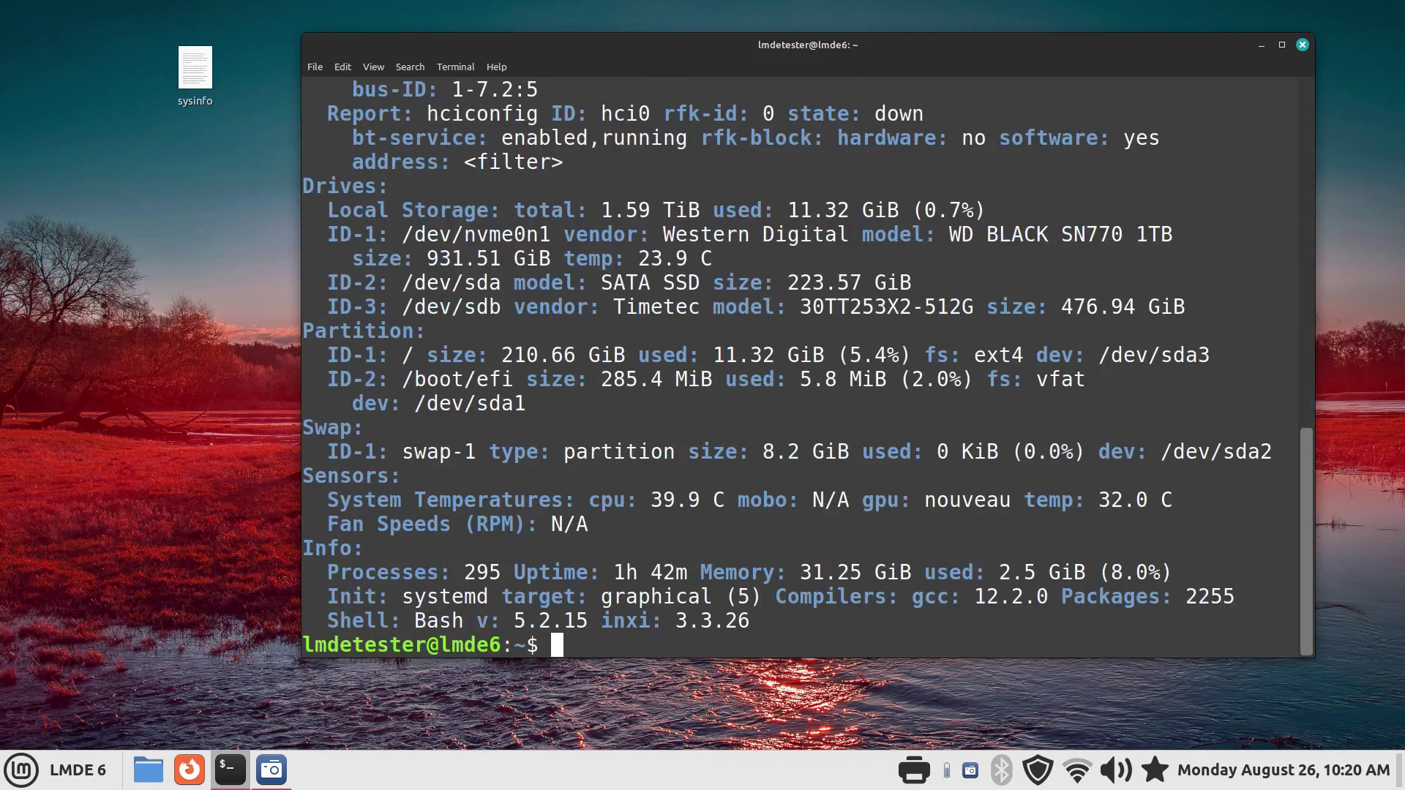
Scroll through the inxi report and widen the terminal window so lines fit.
{"action": "scroll", "coordinate": [909, 320], "scroll_direction": "up", "scroll_amount": 15}
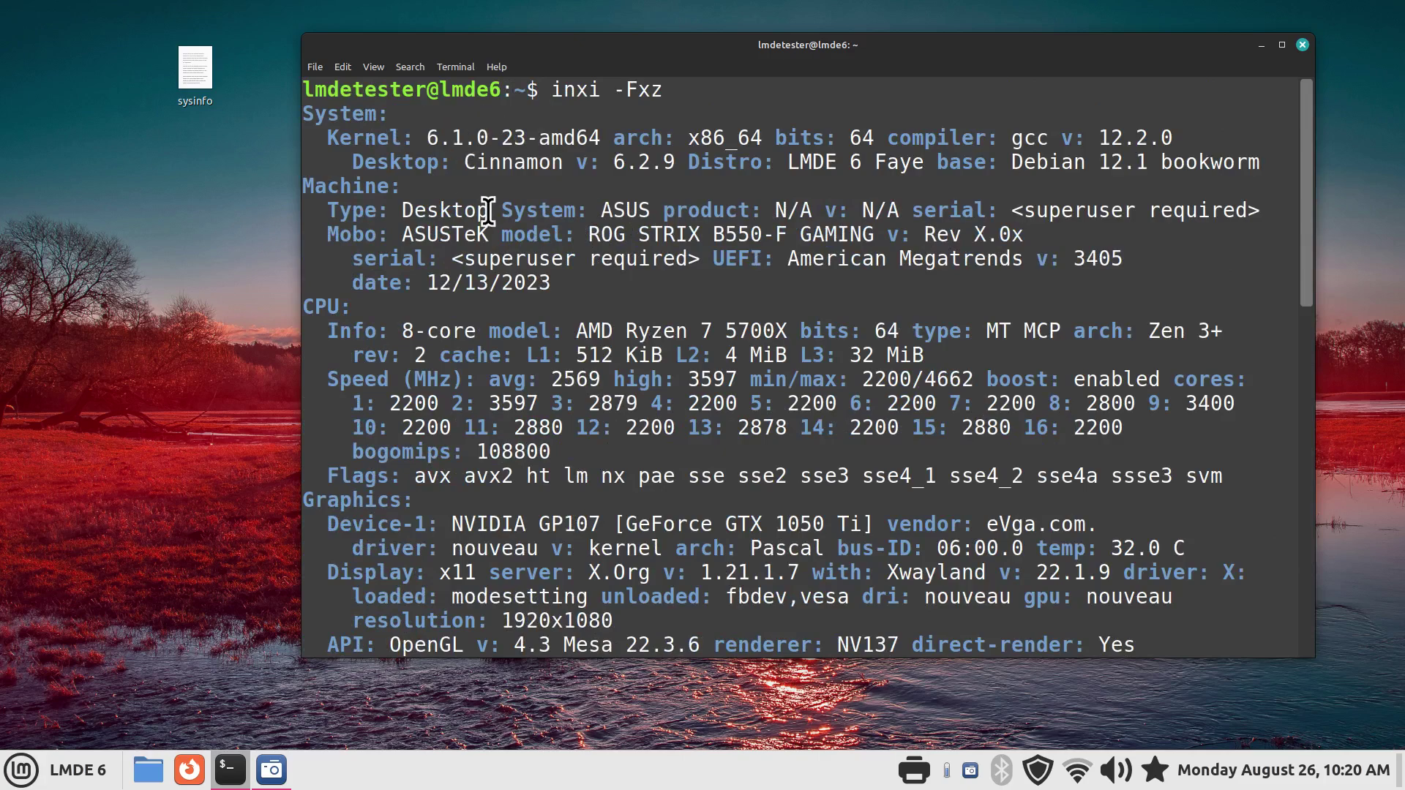
{"action": "scroll", "coordinate": [488, 373], "scroll_direction": "down", "scroll_amount": 6}
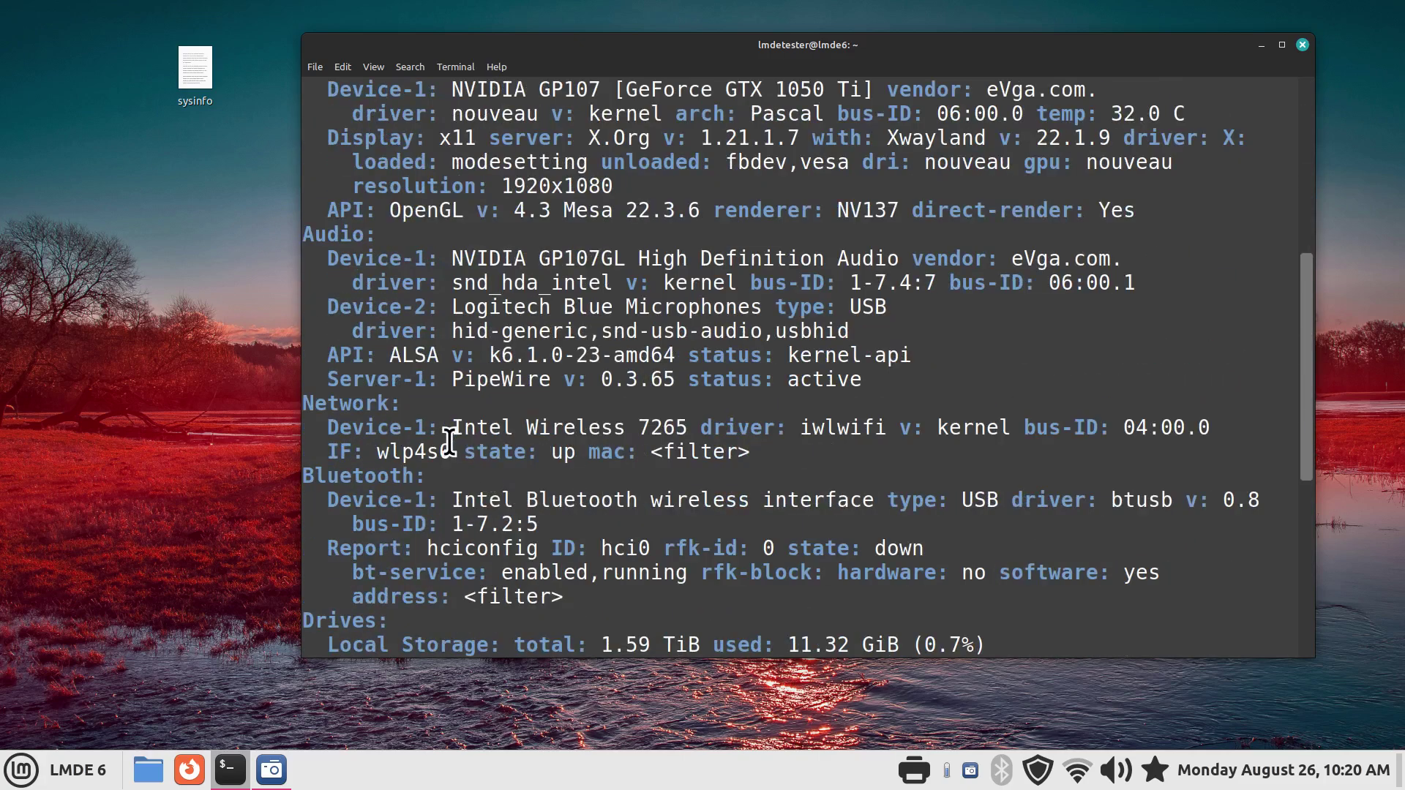
{"action": "scroll", "coordinate": [519, 496], "scroll_direction": "down", "scroll_amount": 1}
{"action": "scroll", "coordinate": [520, 496], "scroll_direction": "down", "scroll_amount": 5}
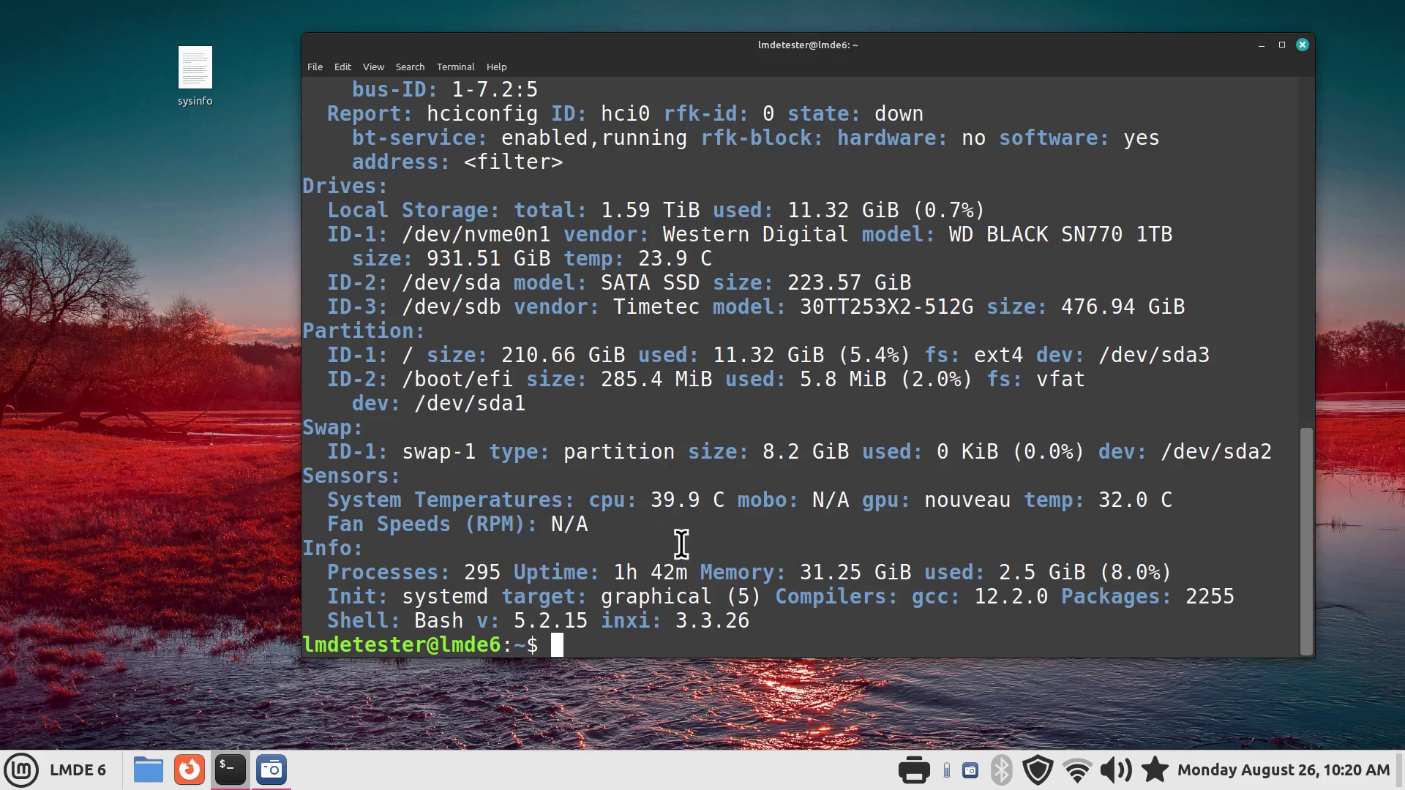
{"action": "scroll", "coordinate": [681, 545], "scroll_direction": "up", "scroll_amount": 13}
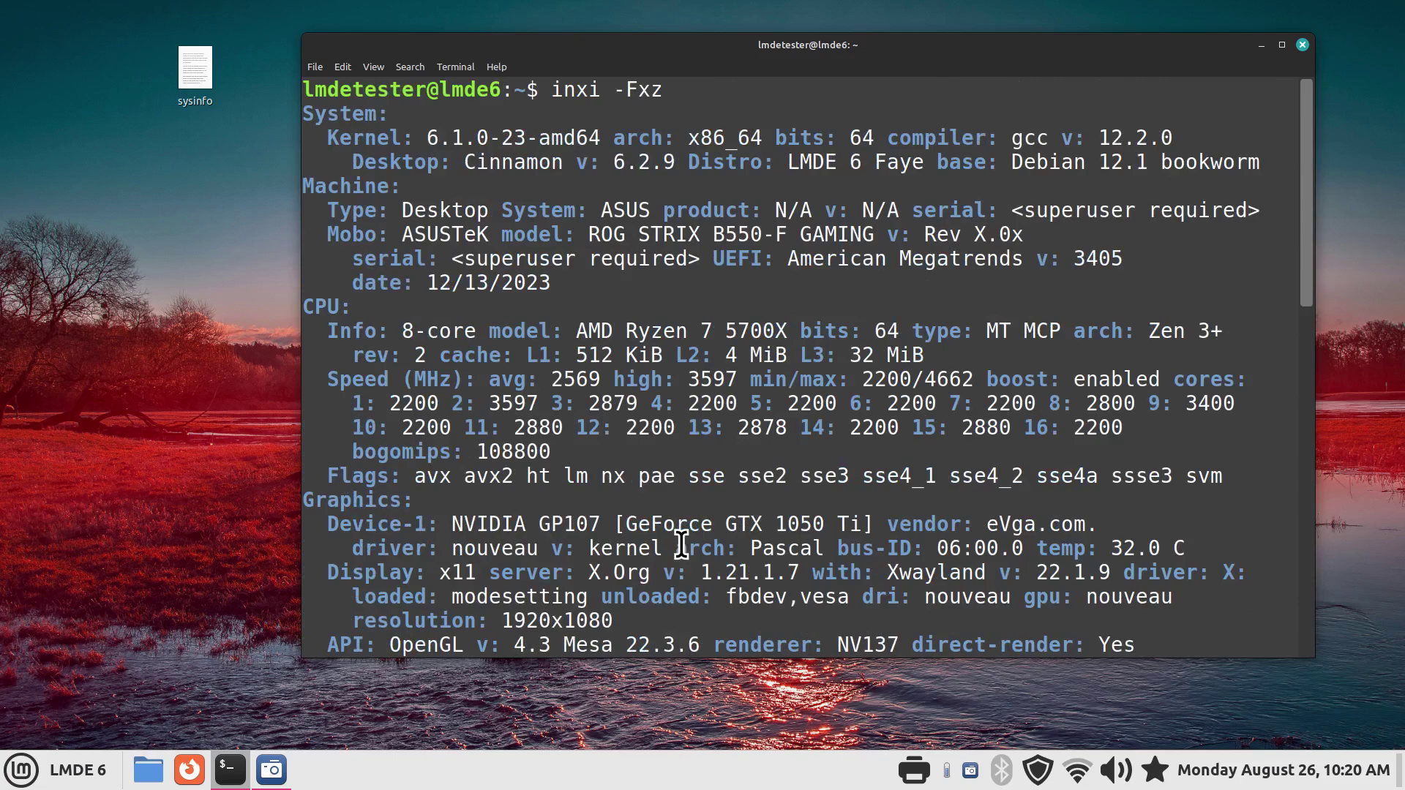
{"action": "left_click_drag", "start_coordinate": [750, 46], "coordinate": [612, 27]}
{"action": "left_click_drag", "start_coordinate": [1178, 440], "coordinate": [1328, 462]}
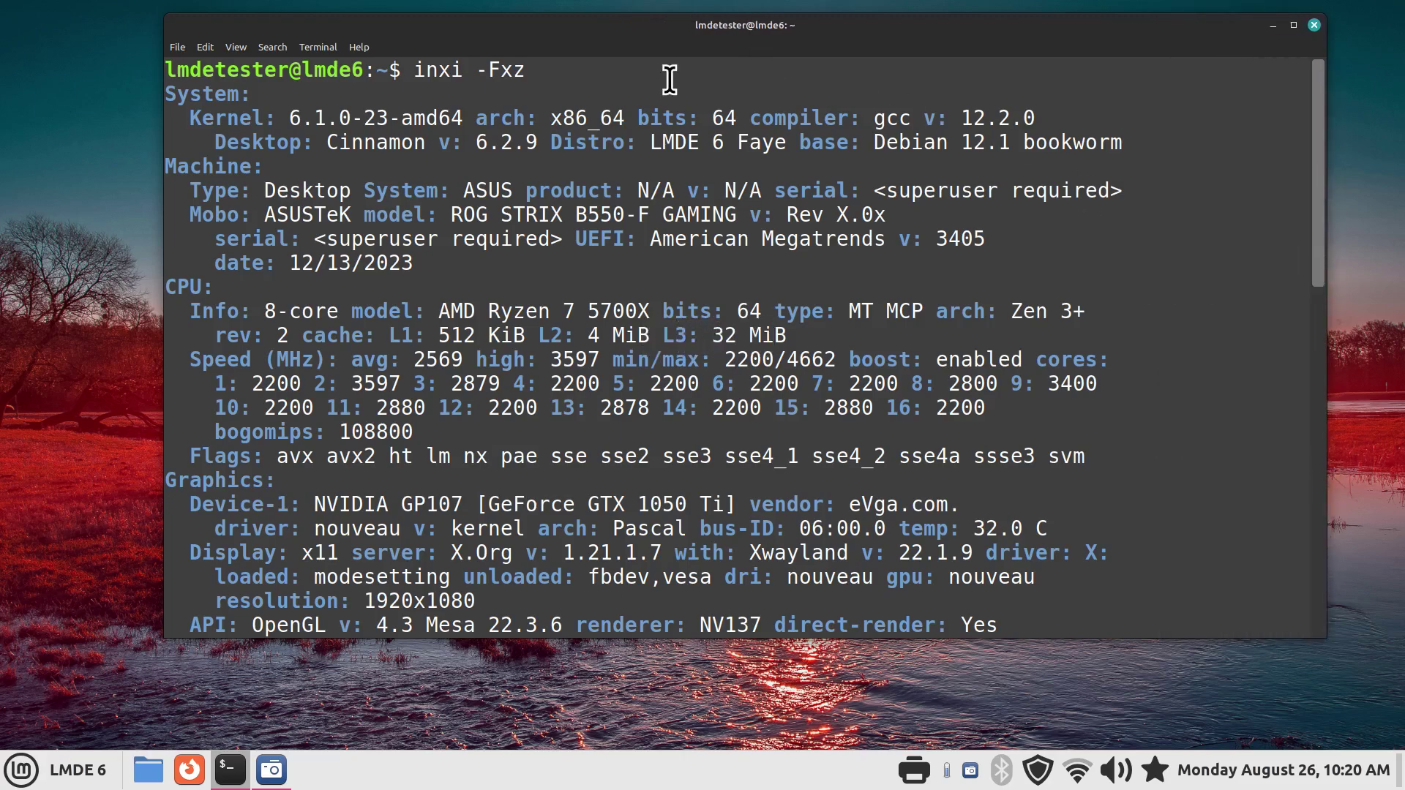
{"action": "left_click_drag", "start_coordinate": [616, 30], "coordinate": [694, 37]}
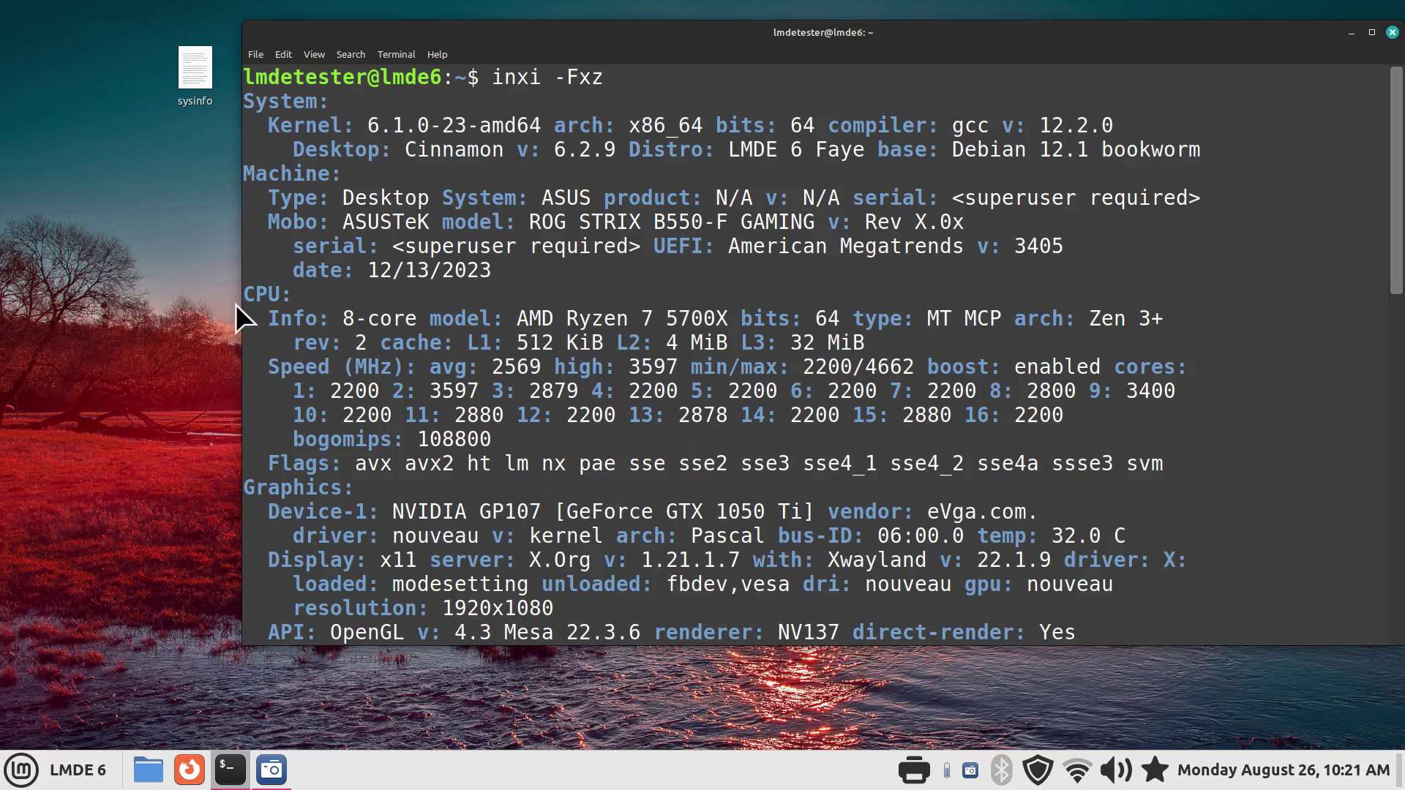
Select the whole inxi report in Terminal and copy it.
{"action": "left_click_drag", "start_coordinate": [244, 95], "coordinate": [1154, 674]}
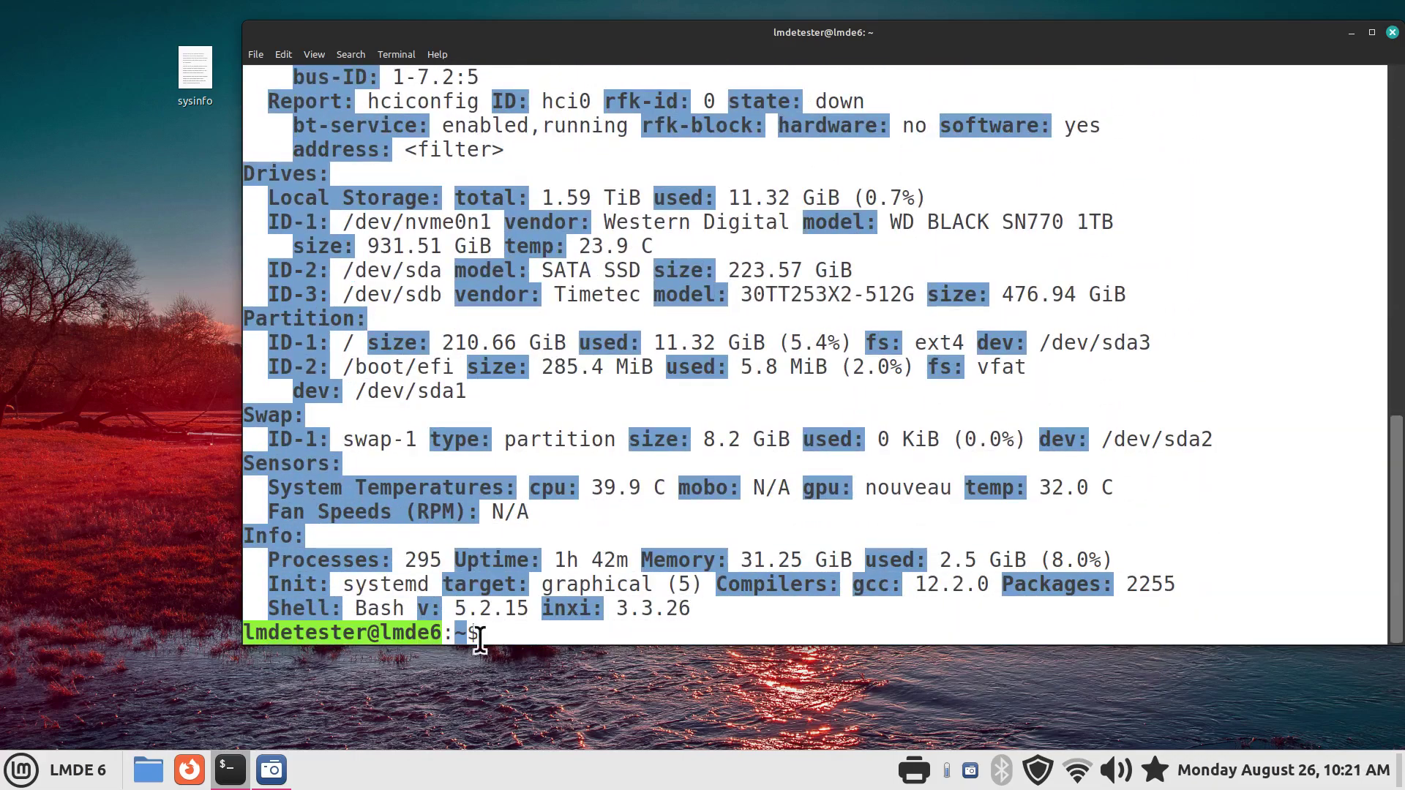
{"action": "right_click", "coordinate": [577, 240]}
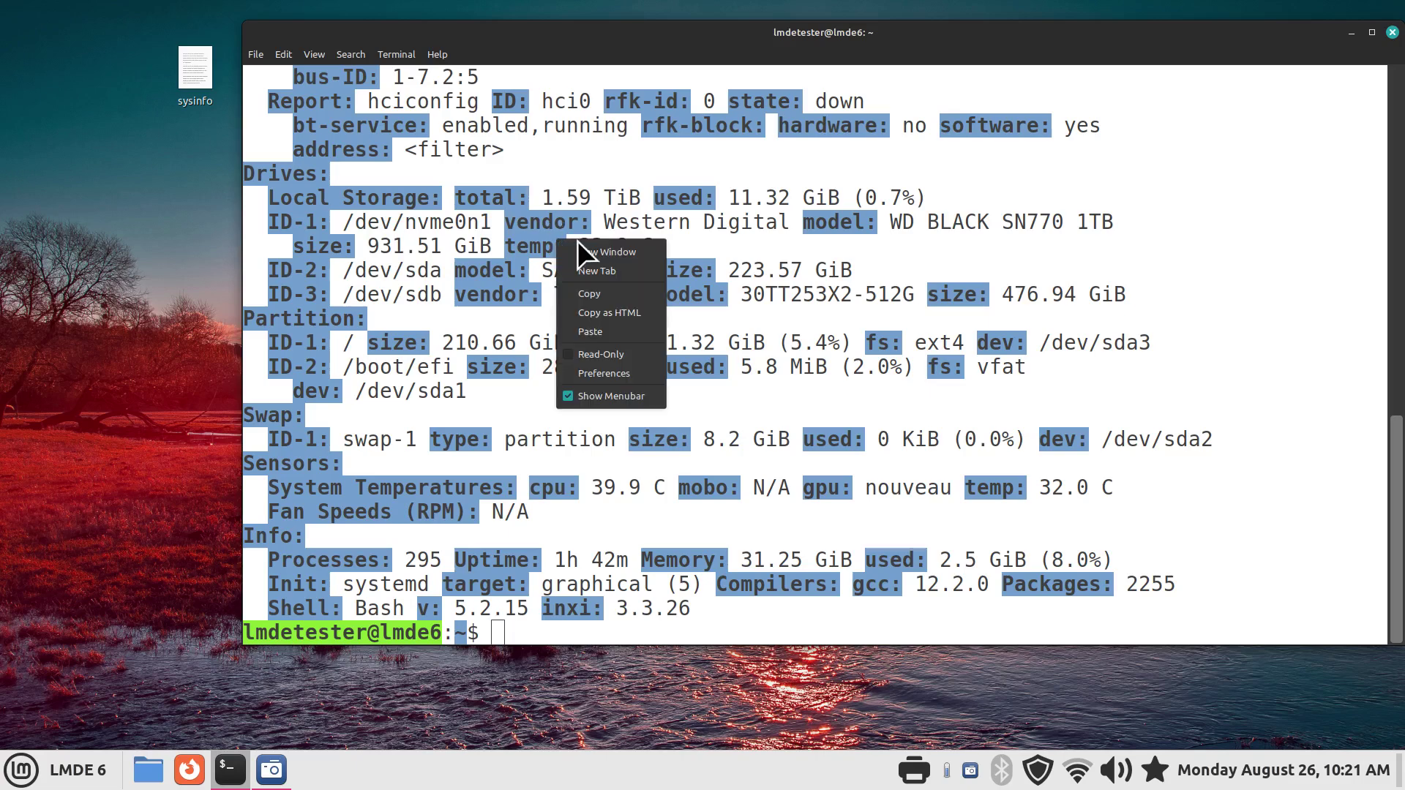
{"action": "left_click", "coordinate": [611, 296]}
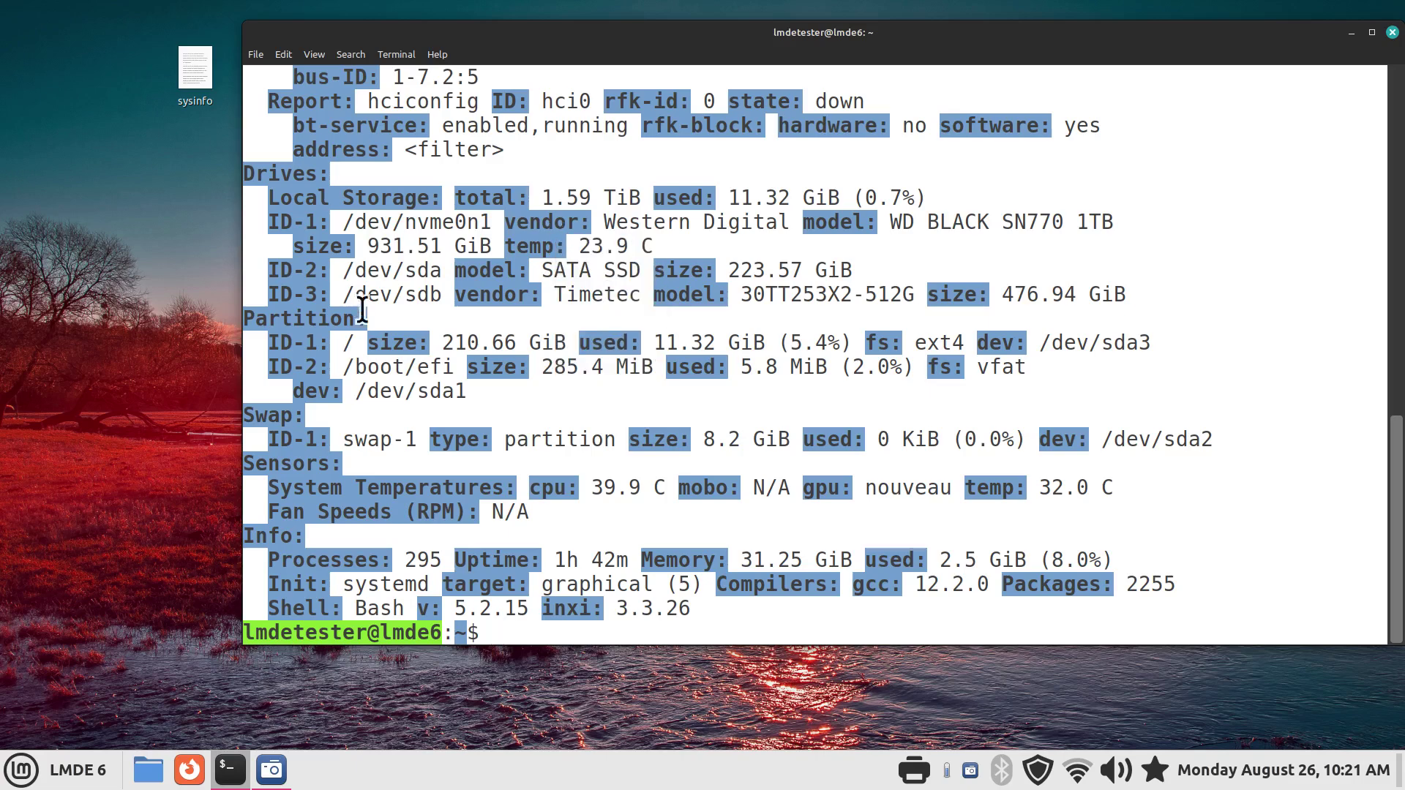
Create a new empty document on the desktop named sysinfo2.
{"action": "left_click", "coordinate": [76, 310]}
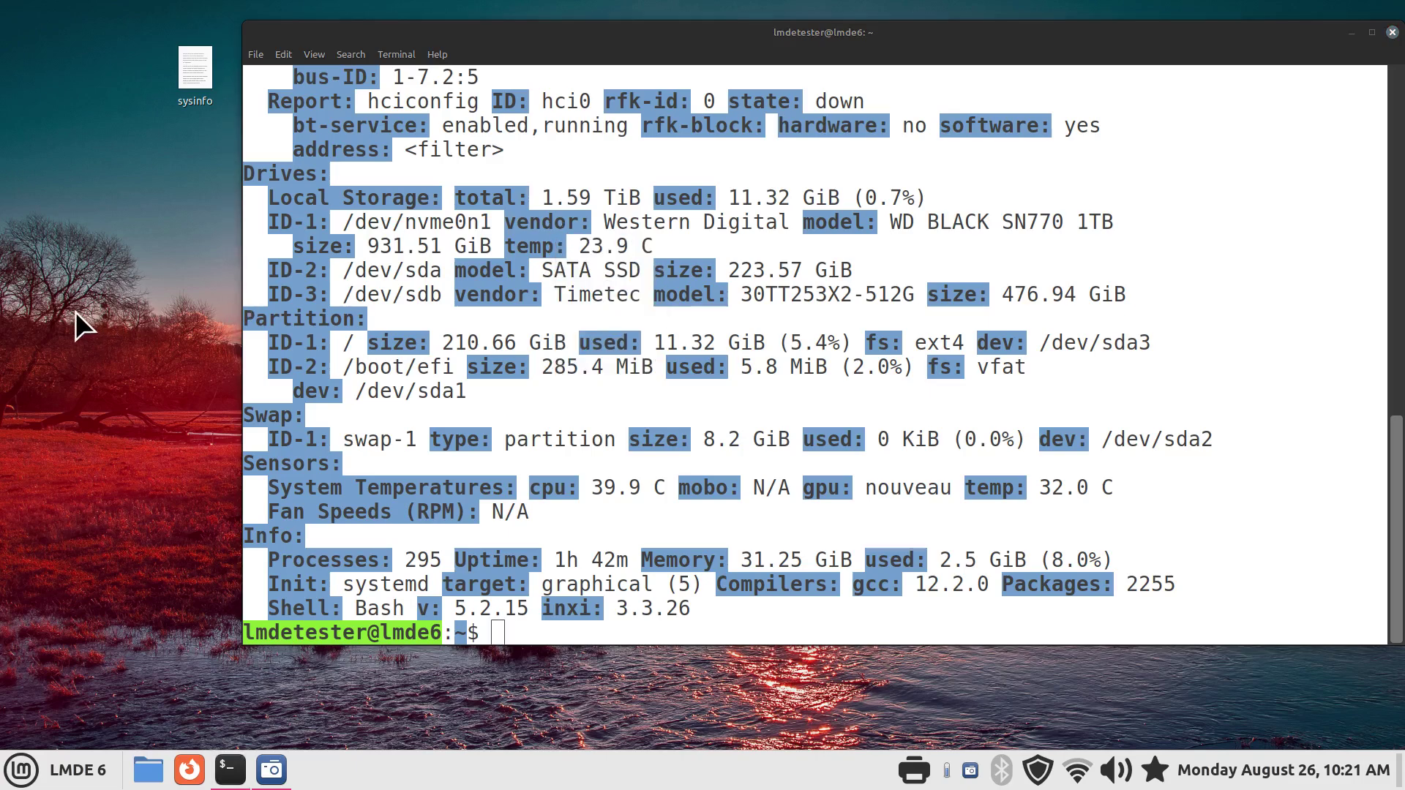
{"action": "right_click", "coordinate": [76, 310]}
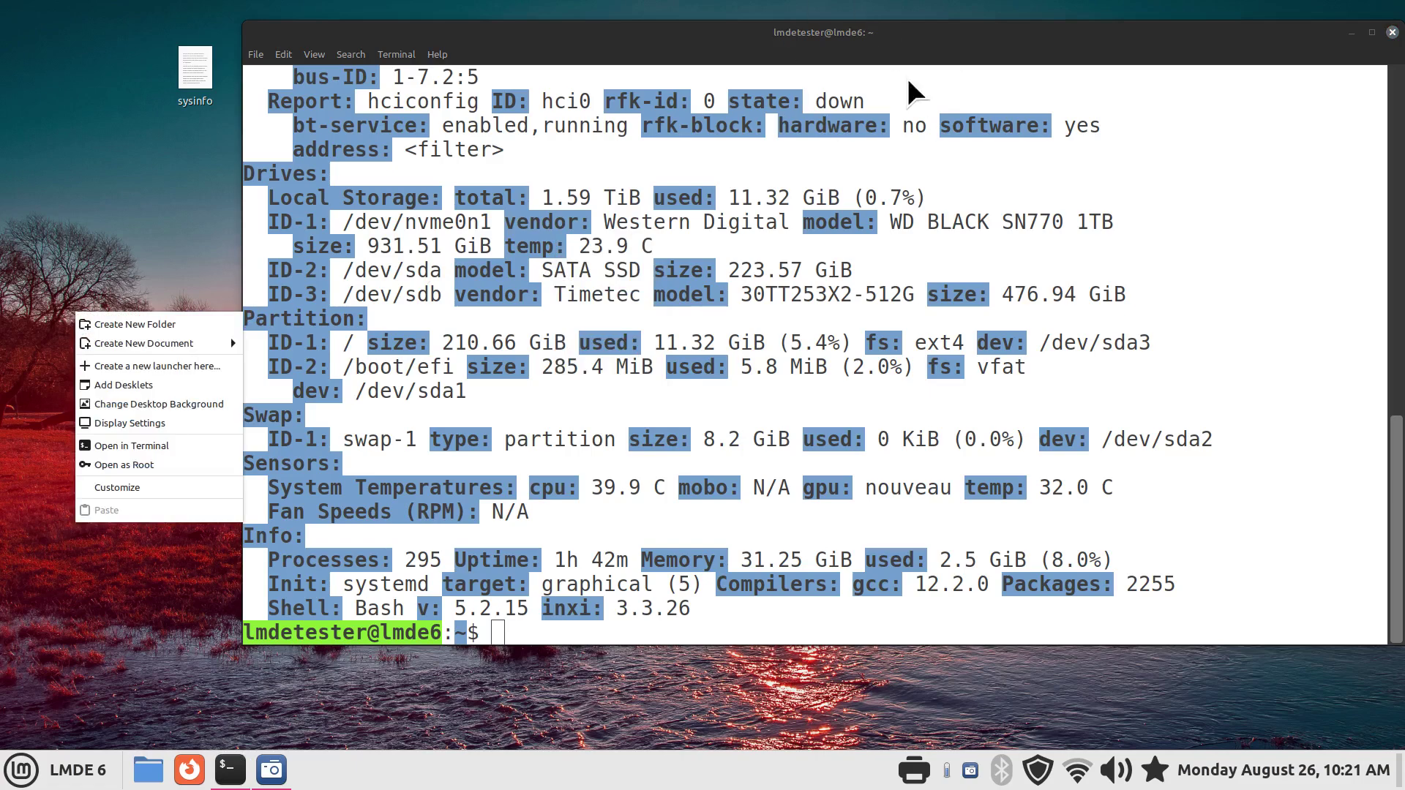
{"action": "mouse_move", "coordinate": [177, 341]}
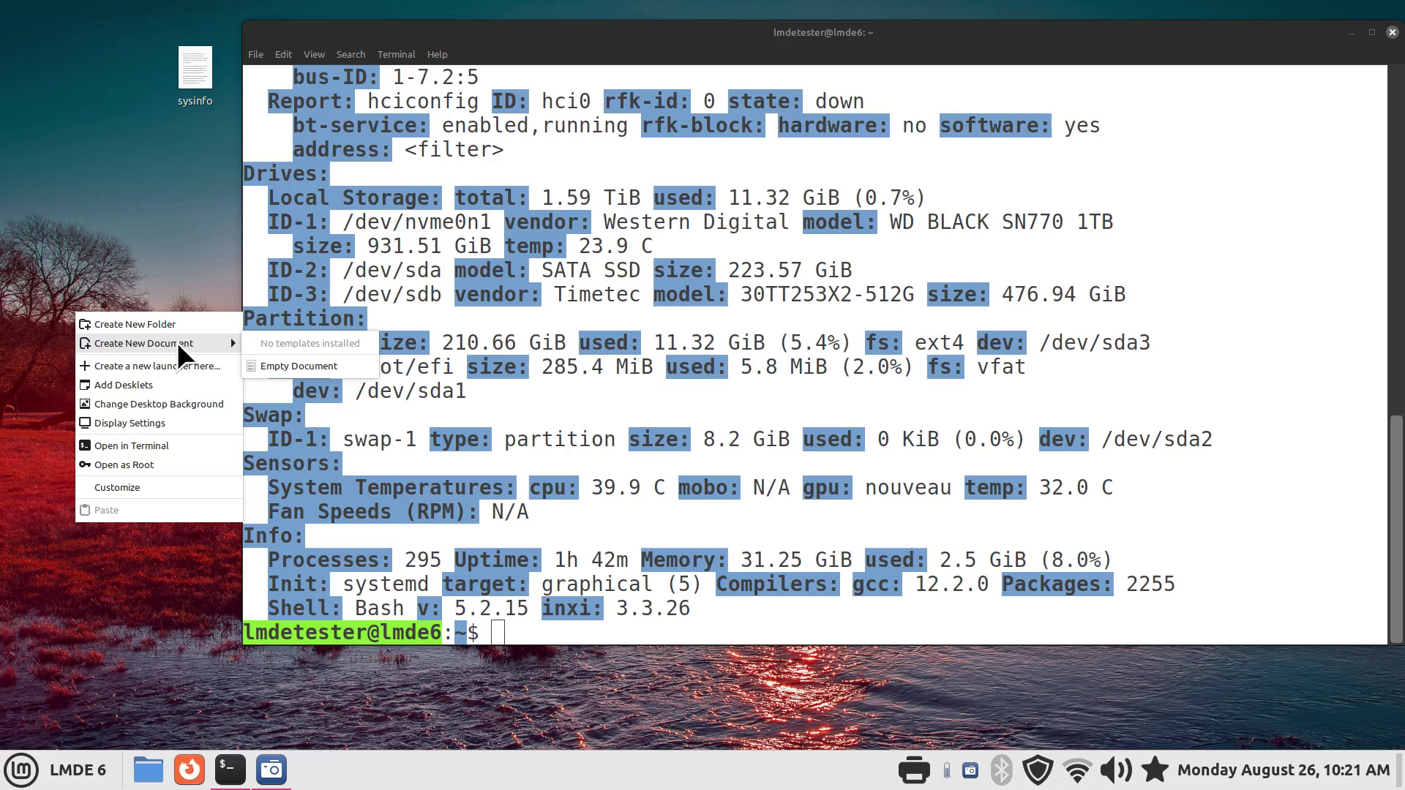
{"action": "left_click", "coordinate": [292, 366]}
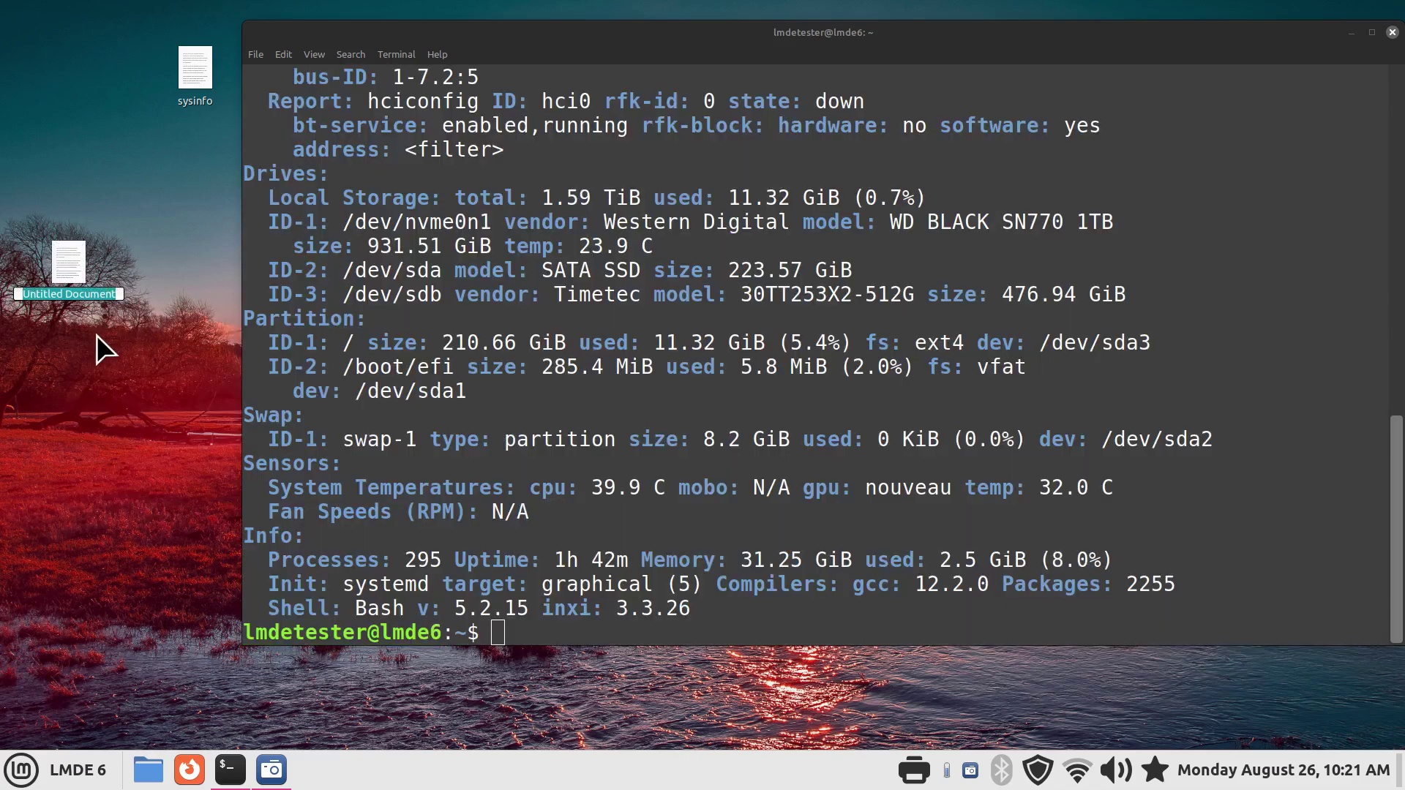
{"action": "type", "text": "sysinfo2"}
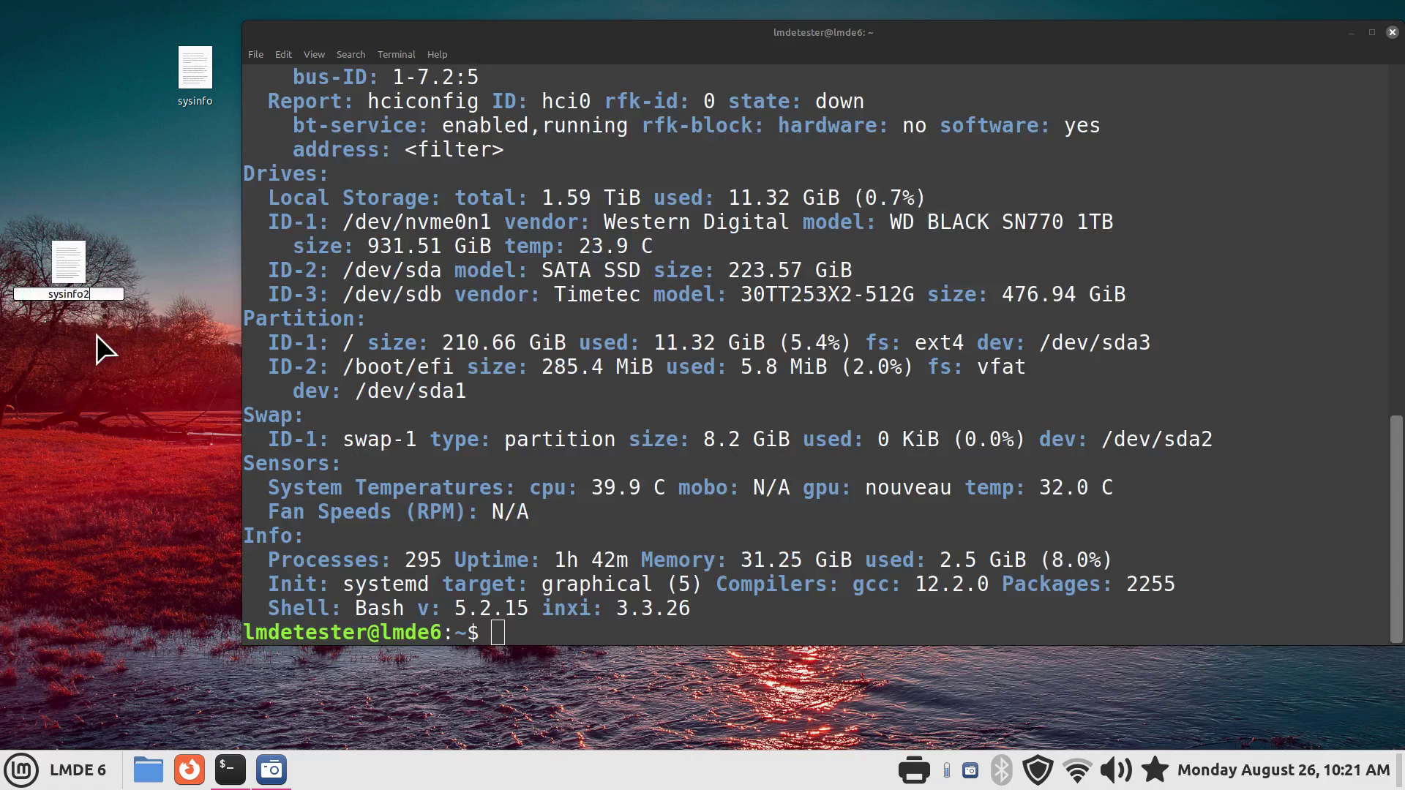
{"action": "key", "text": "Return"}
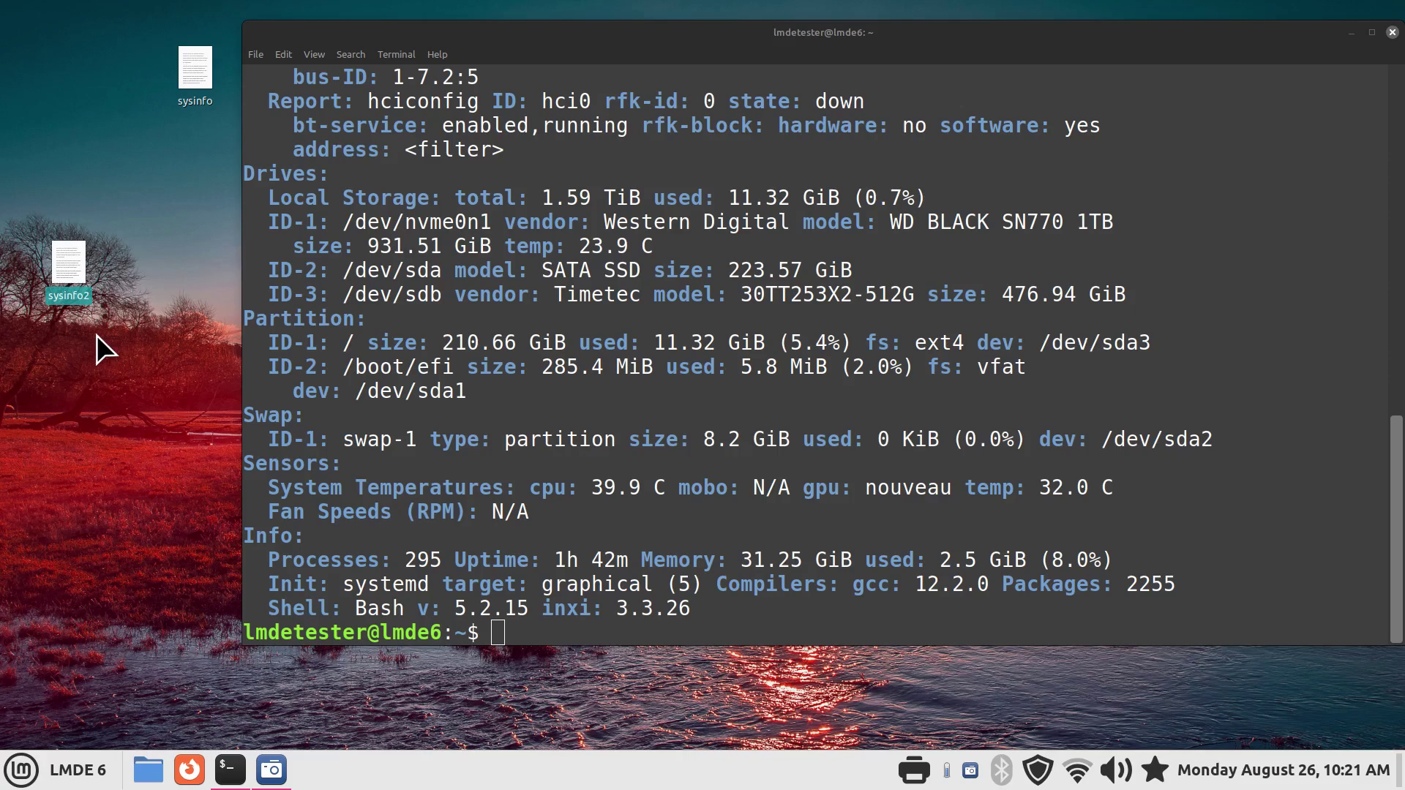
Paste the inxi report into sysinfo2, delete the trailing prompt line, and save it.
{"action": "double_click", "coordinate": [73, 264]}
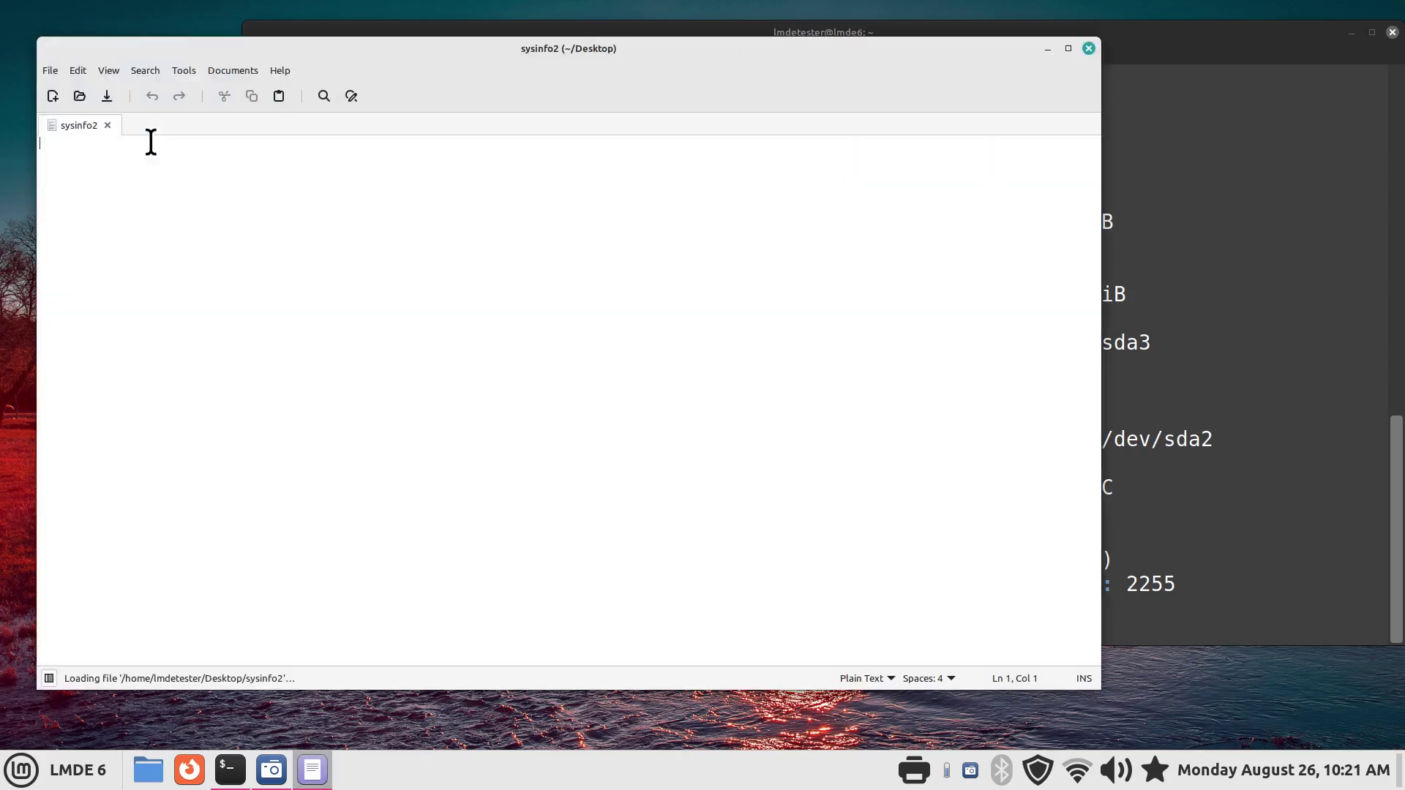
{"action": "right_click", "coordinate": [134, 178]}
{"action": "left_click", "coordinate": [176, 265]}
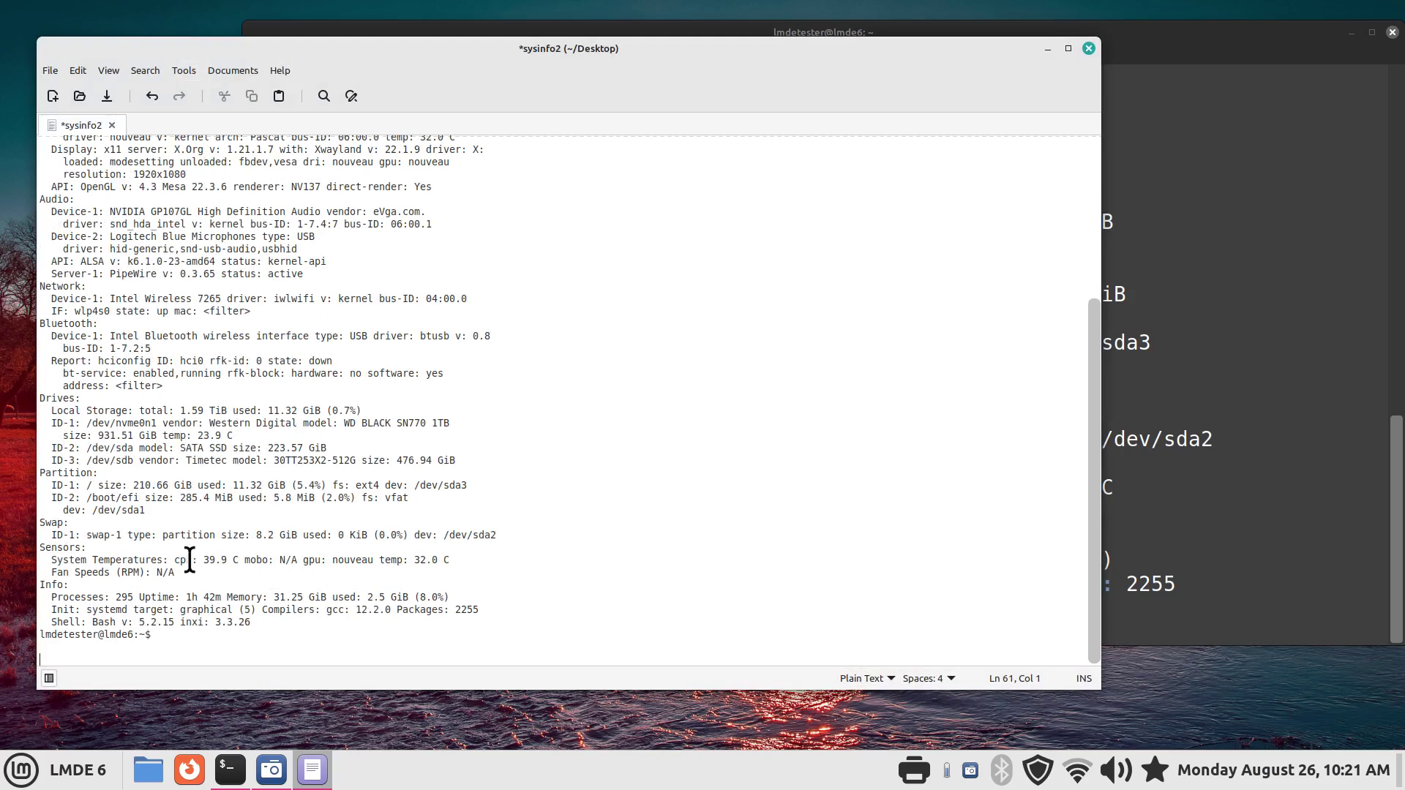
{"action": "left_click_drag", "start_coordinate": [179, 640], "coordinate": [2, 638]}
{"action": "key", "text": "Delete"}
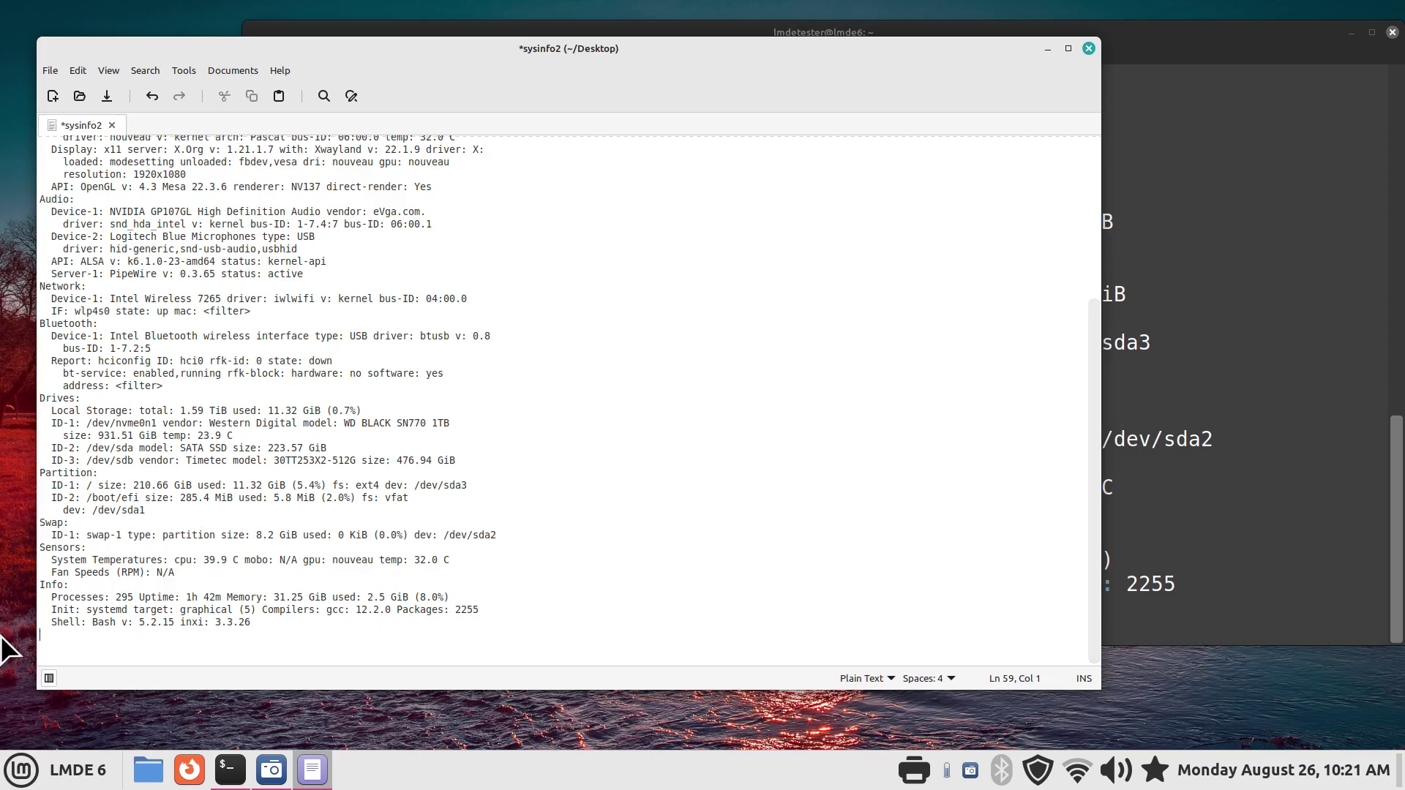
{"action": "left_click", "coordinate": [109, 94]}
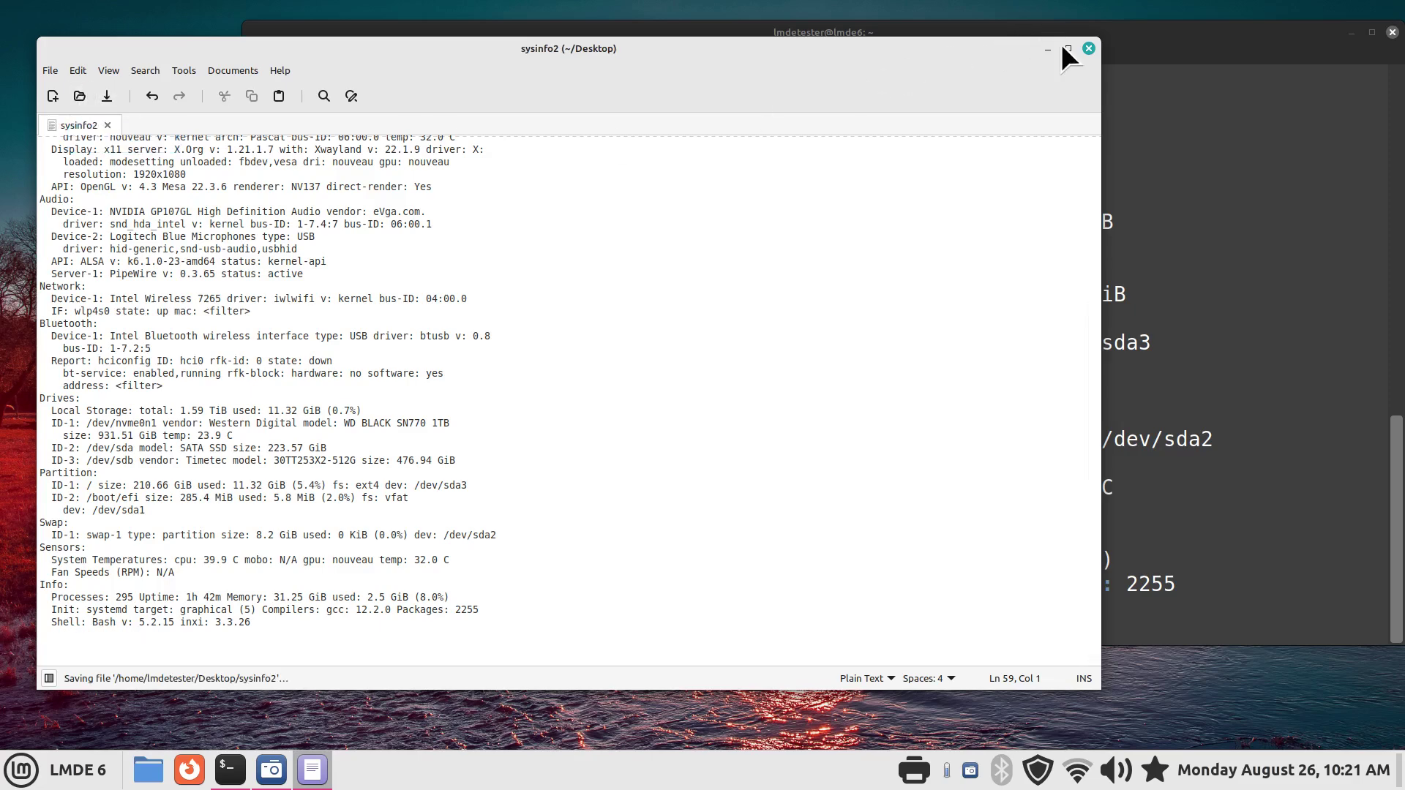
Close the editor and terminal, then reopen sysinfo2 and sysinfo to check their contents.
{"action": "left_click", "coordinate": [1088, 48]}
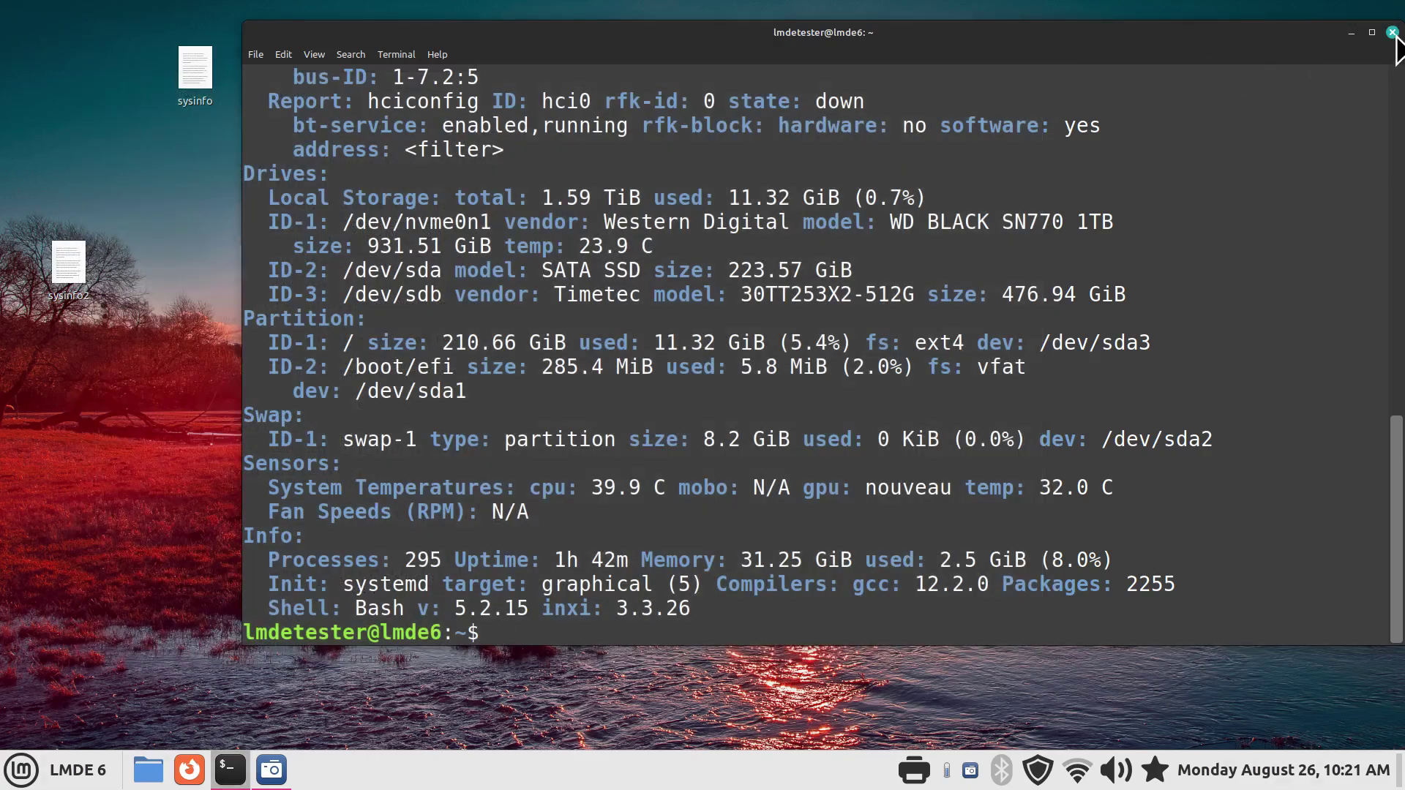
{"action": "left_click", "coordinate": [1393, 32]}
{"action": "double_click", "coordinate": [79, 251]}
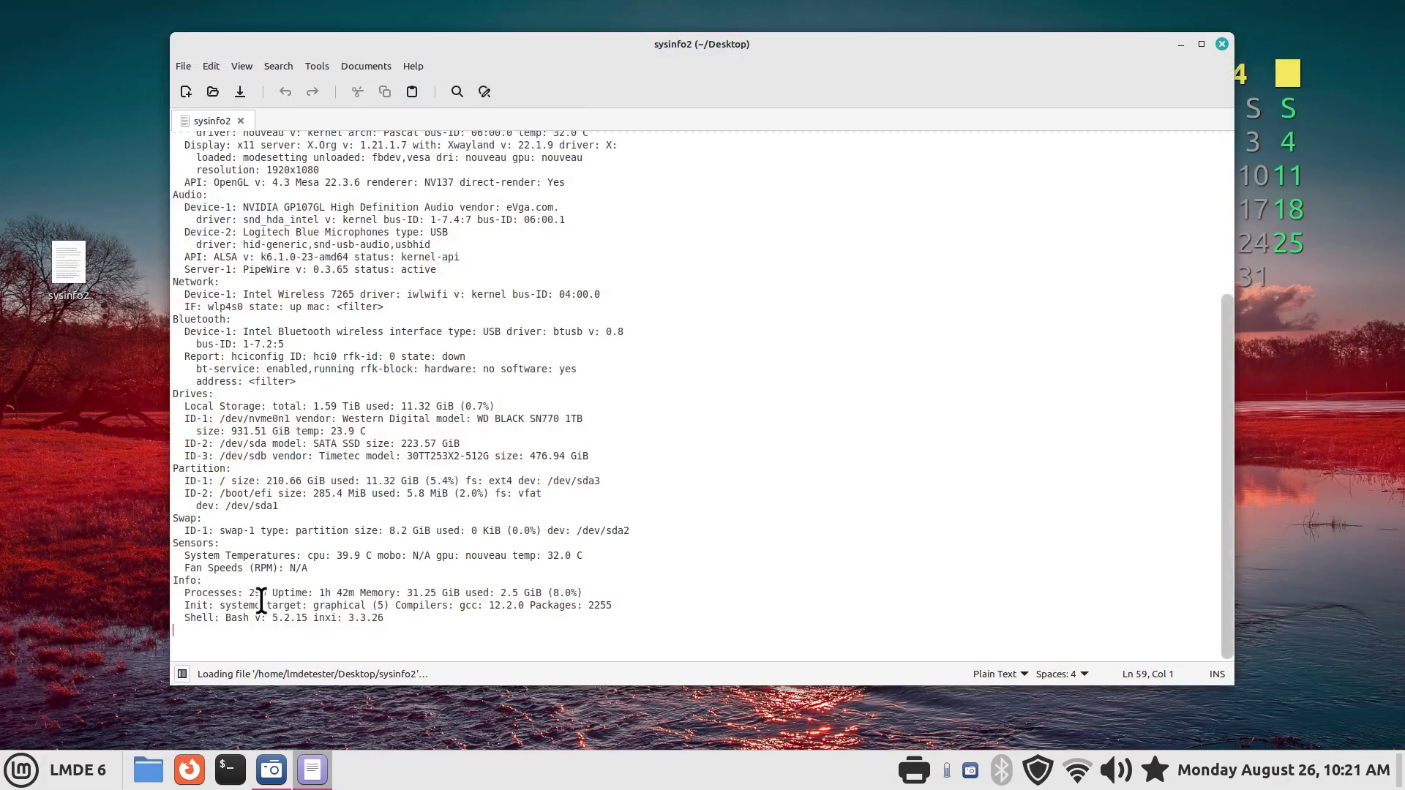
{"action": "left_click", "coordinate": [1222, 42]}
{"action": "double_click", "coordinate": [191, 63]}
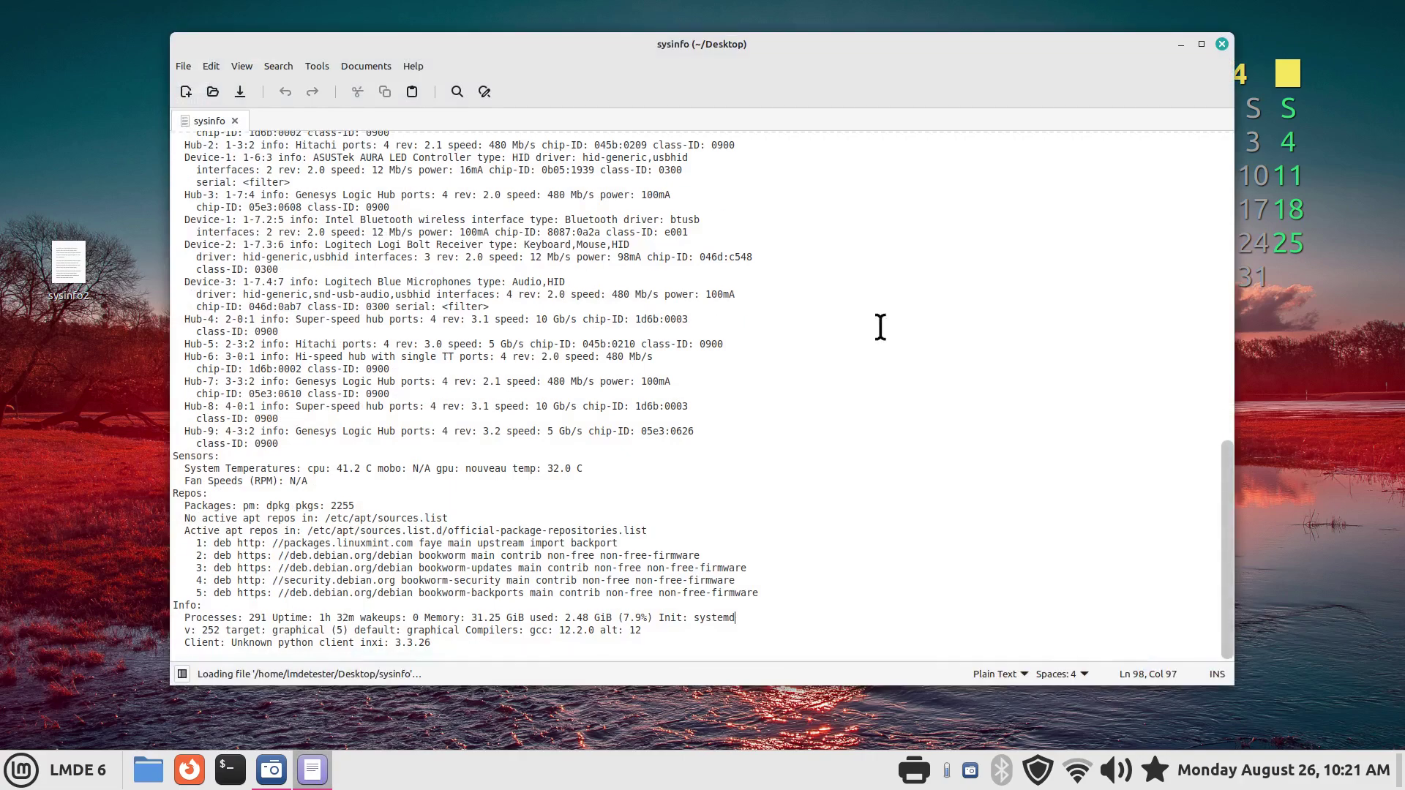
{"action": "left_click", "coordinate": [1222, 43]}
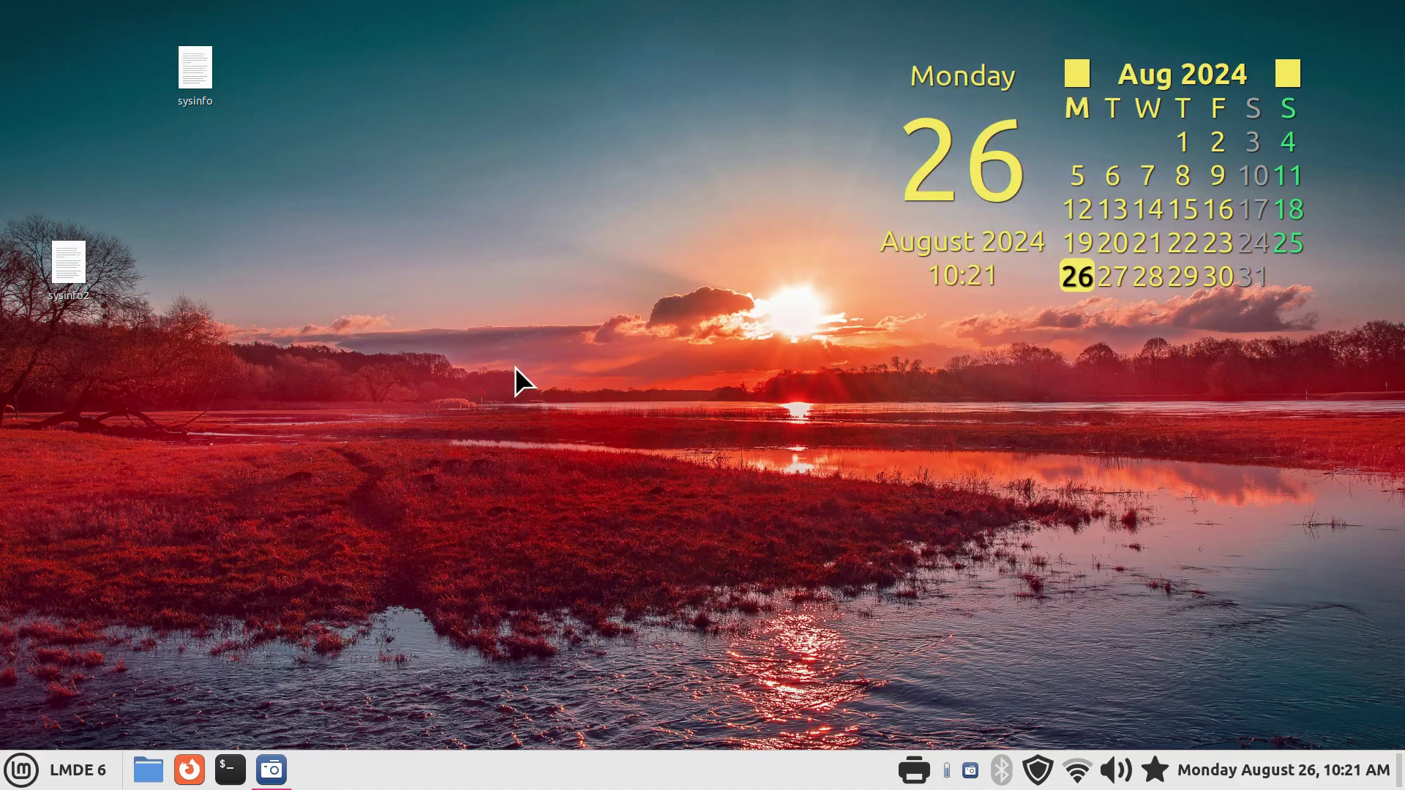
Cut the sysinfo and sysinfo2 files from the desktop.
{"action": "left_click_drag", "start_coordinate": [255, 10], "coordinate": [41, 345]}
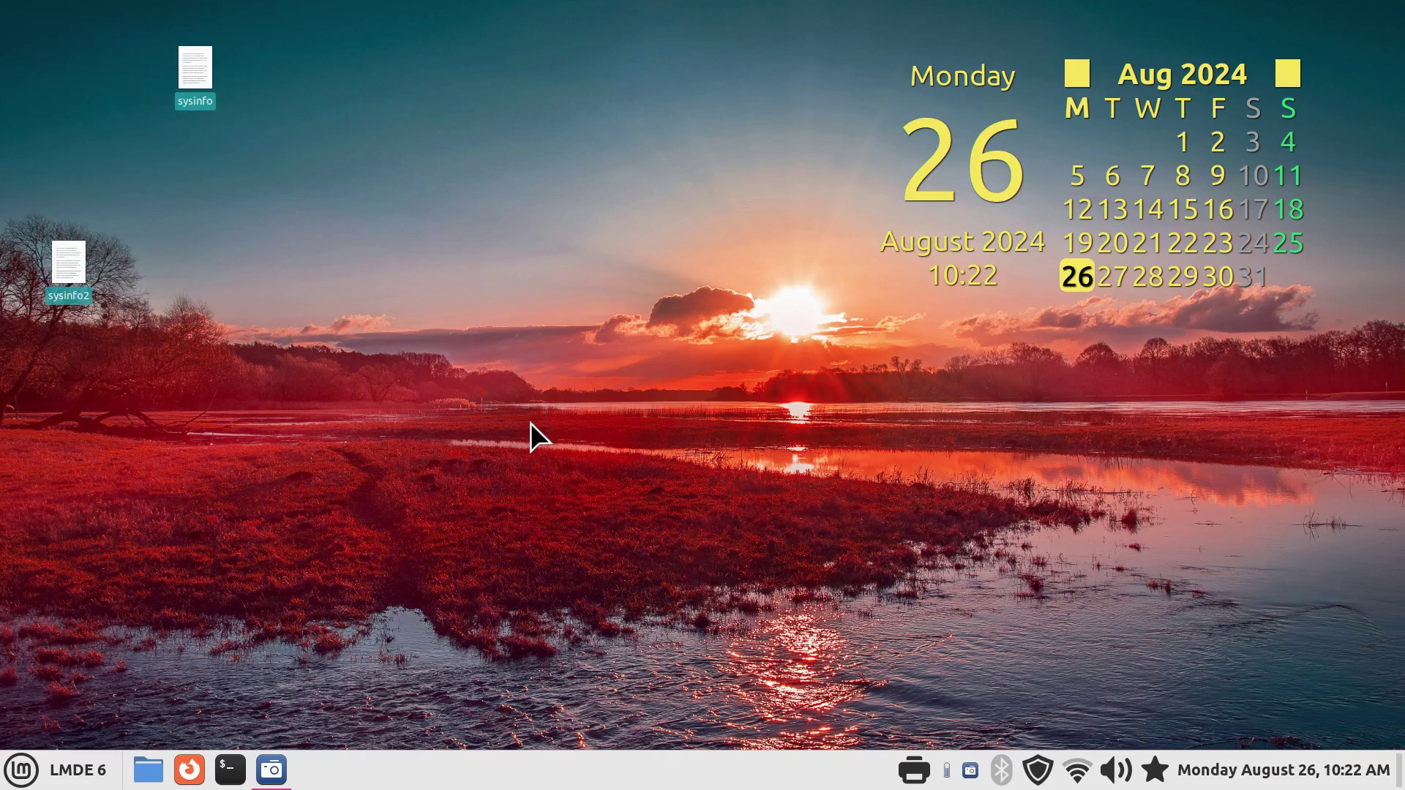
{"action": "right_click", "coordinate": [190, 89]}
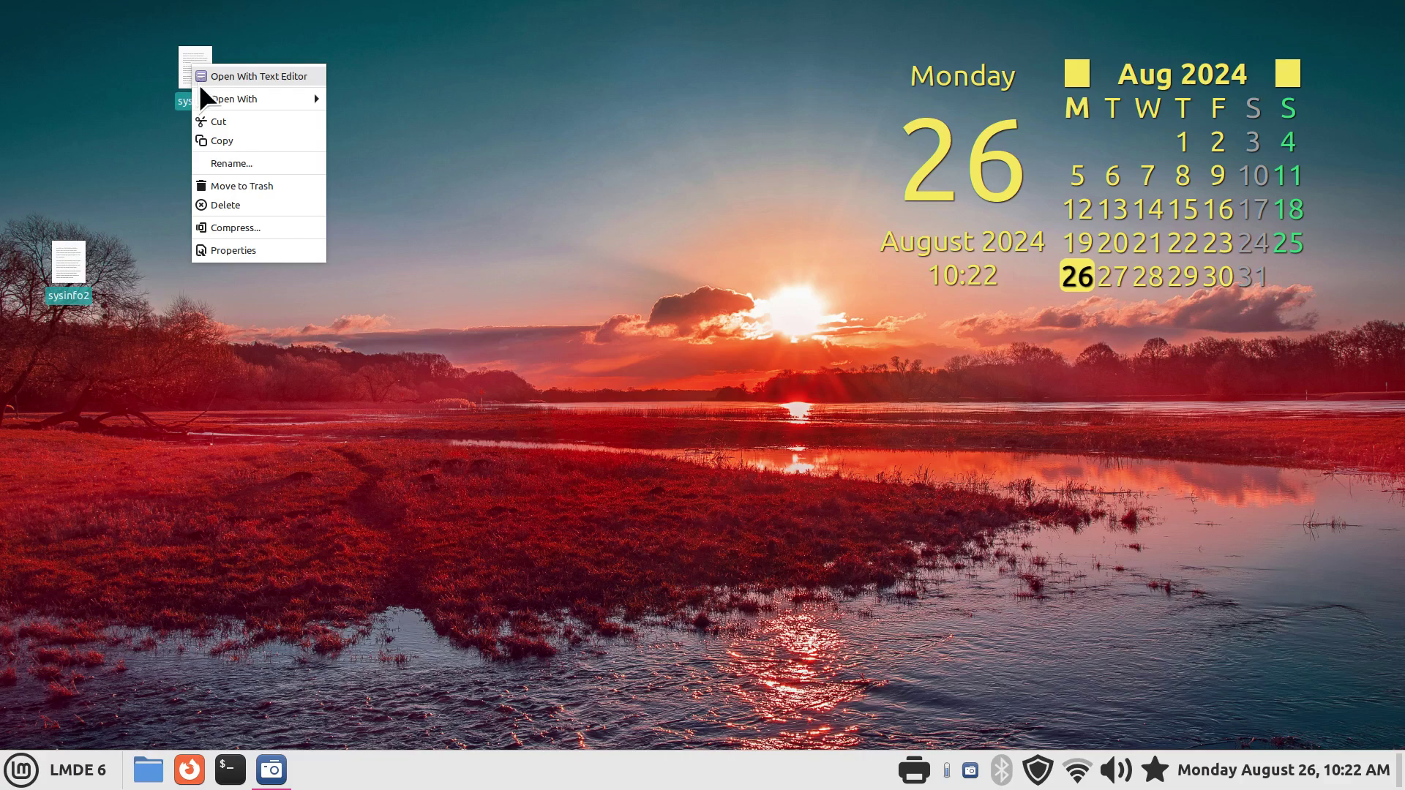
{"action": "left_click", "coordinate": [243, 120]}
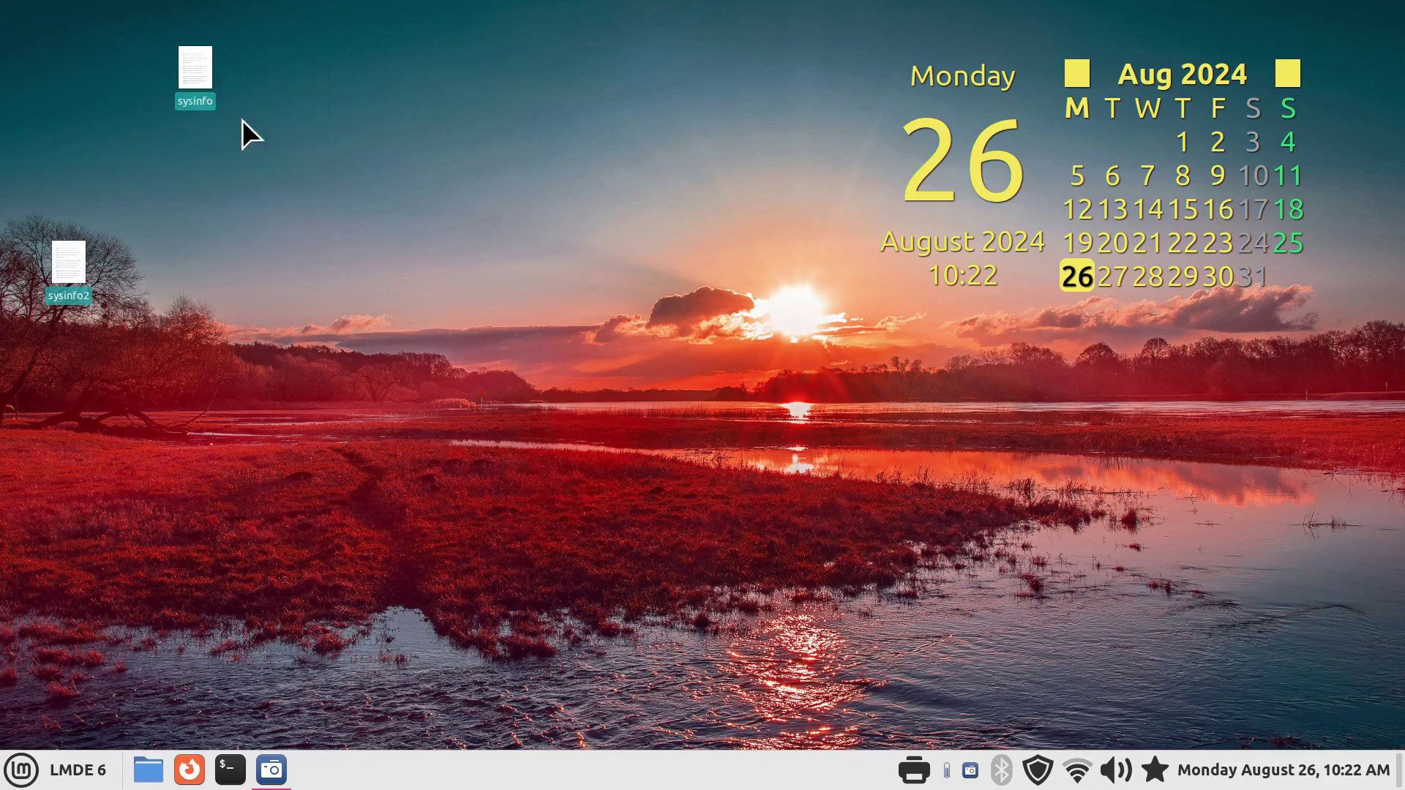
Create a new folder named 'System Information' inside Documents.
{"action": "left_click", "coordinate": [147, 769]}
{"action": "double_click", "coordinate": [484, 180]}
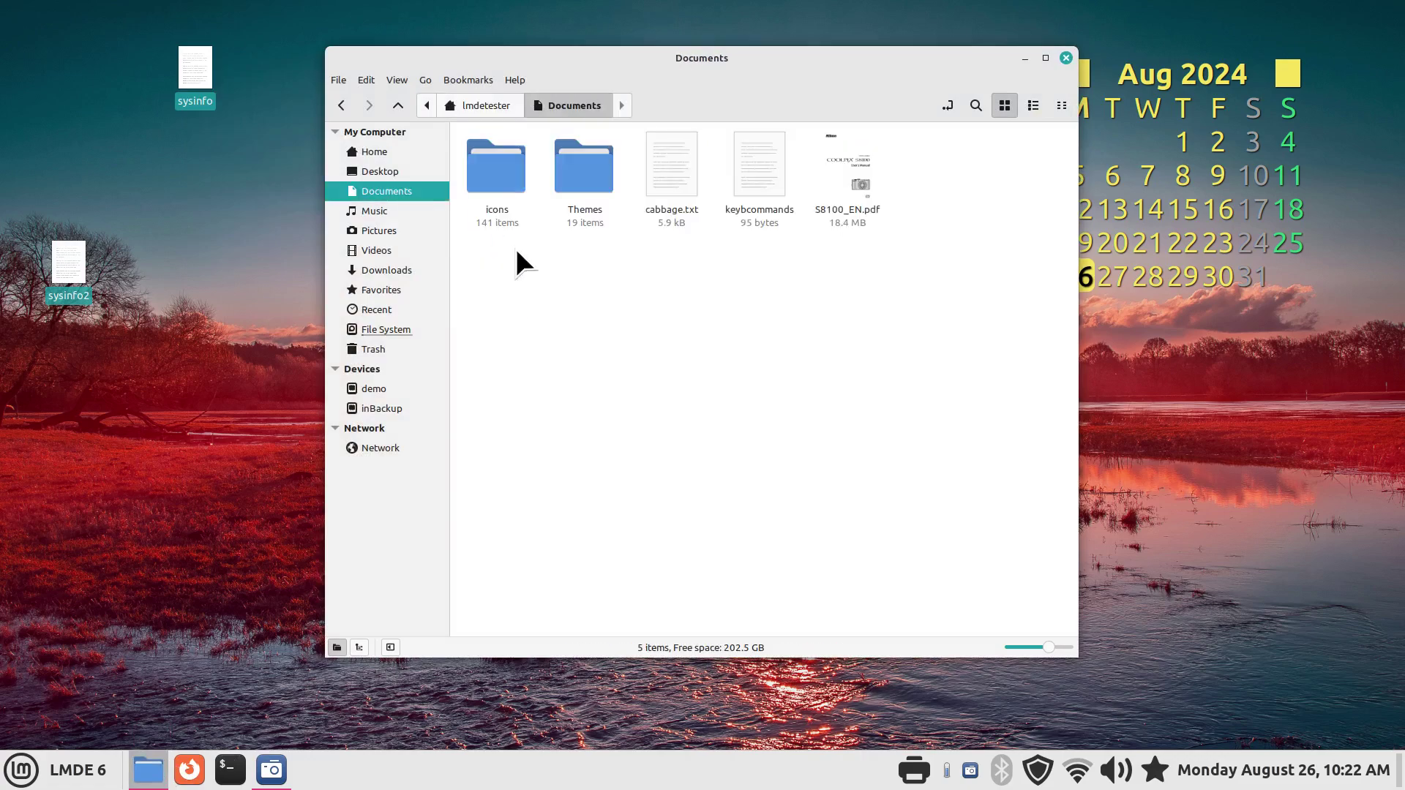
{"action": "right_click", "coordinate": [544, 297]}
{"action": "left_click", "coordinate": [578, 307]}
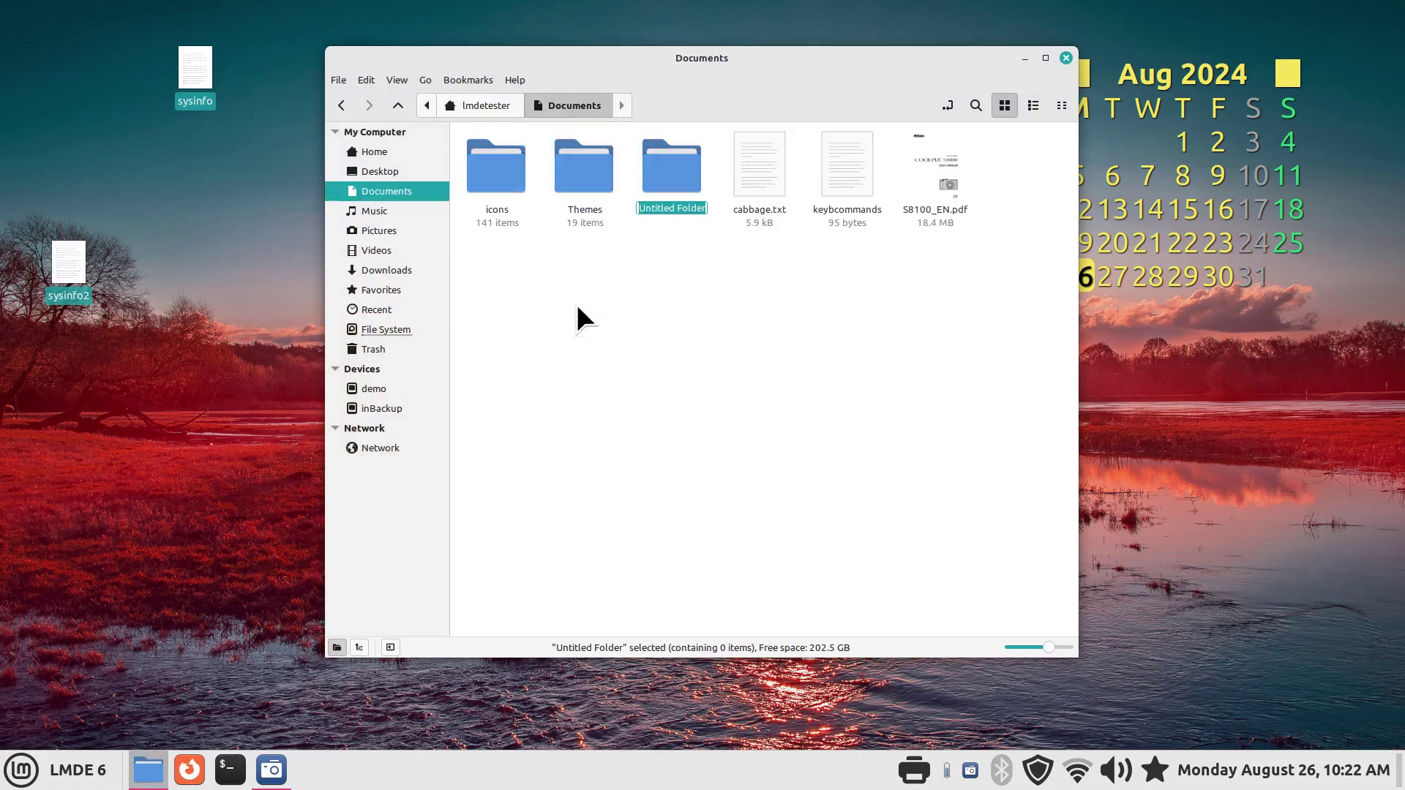
{"action": "type", "text": "System Information"}
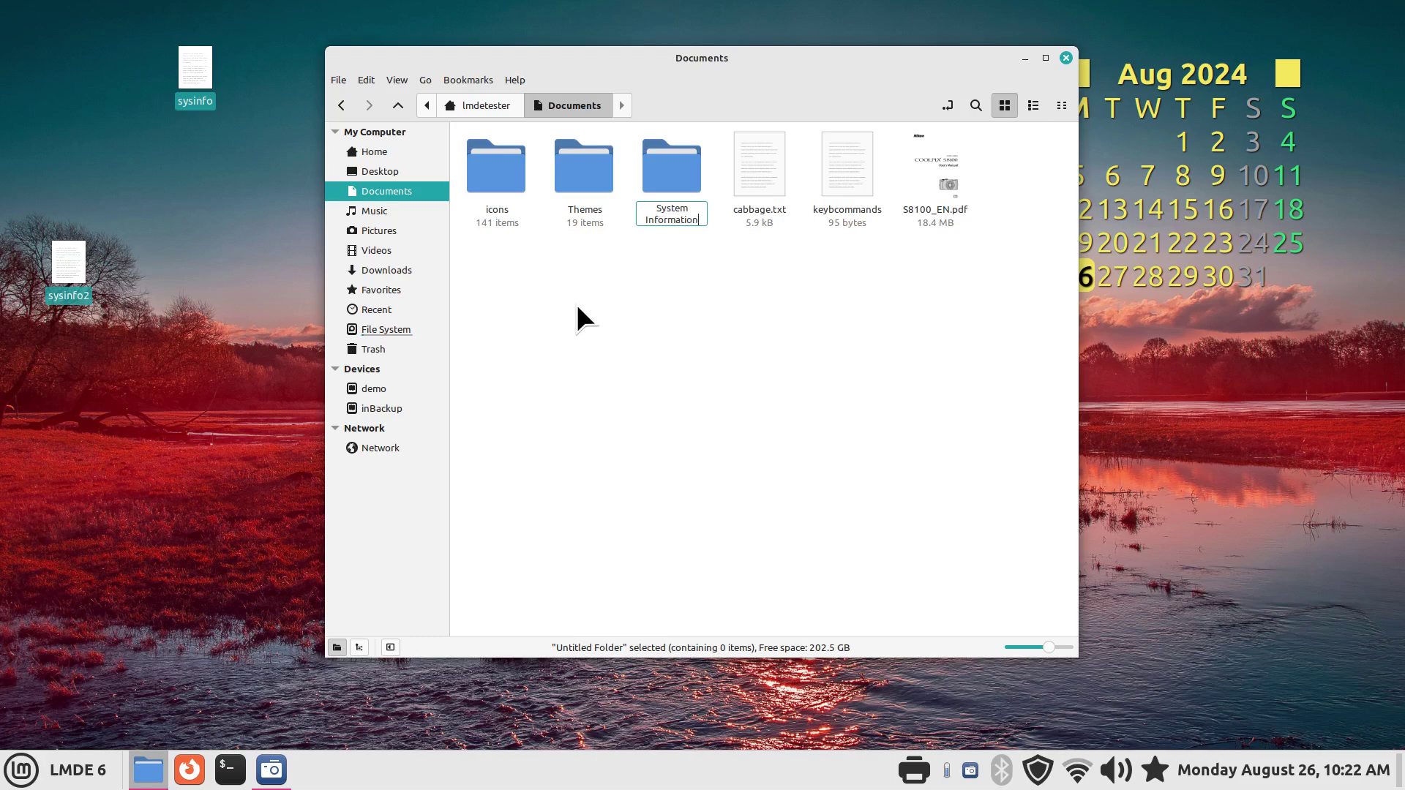
{"action": "key", "text": "Return"}
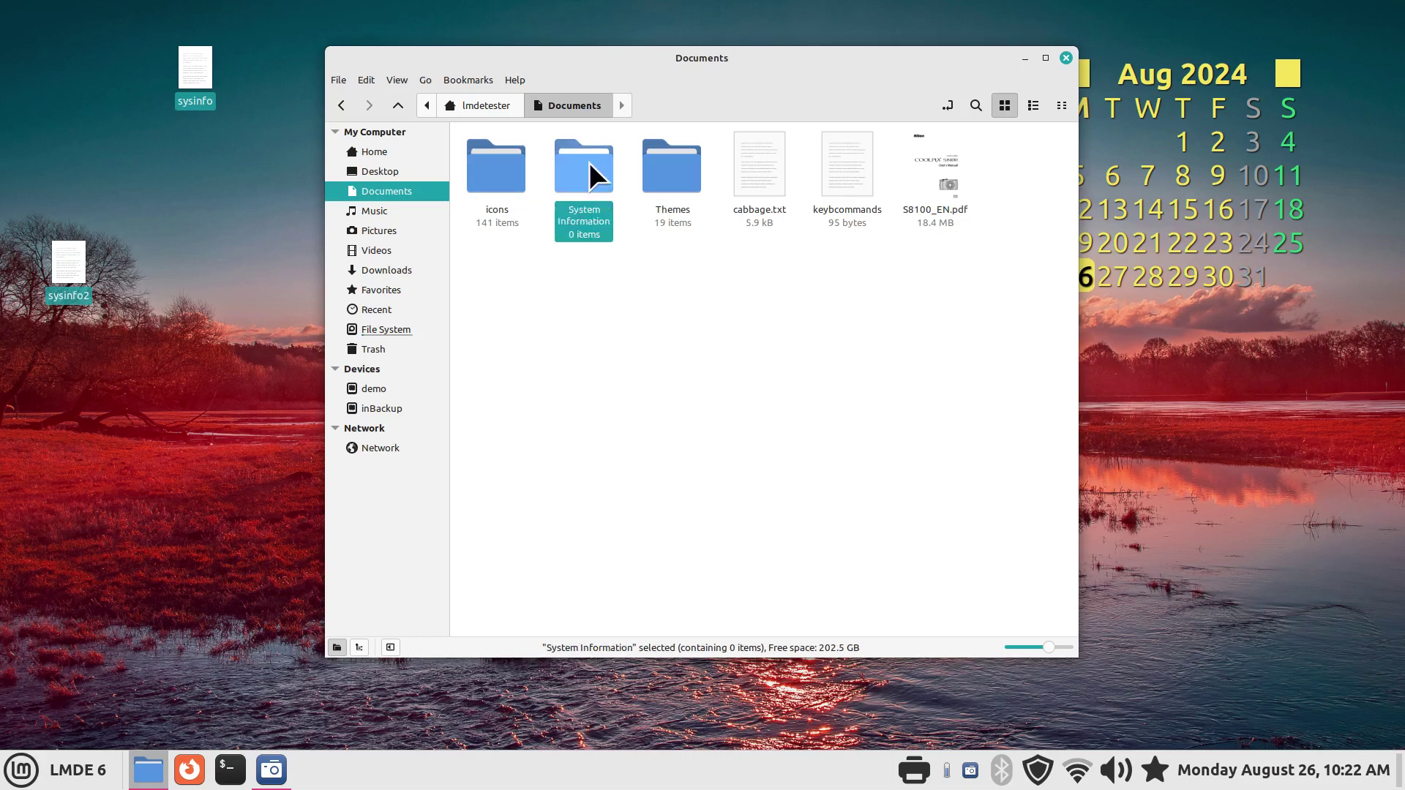
Paste both sysinfo files into System Information and open sysinfo2 from there.
{"action": "double_click", "coordinate": [589, 163]}
{"action": "right_click", "coordinate": [556, 217]}
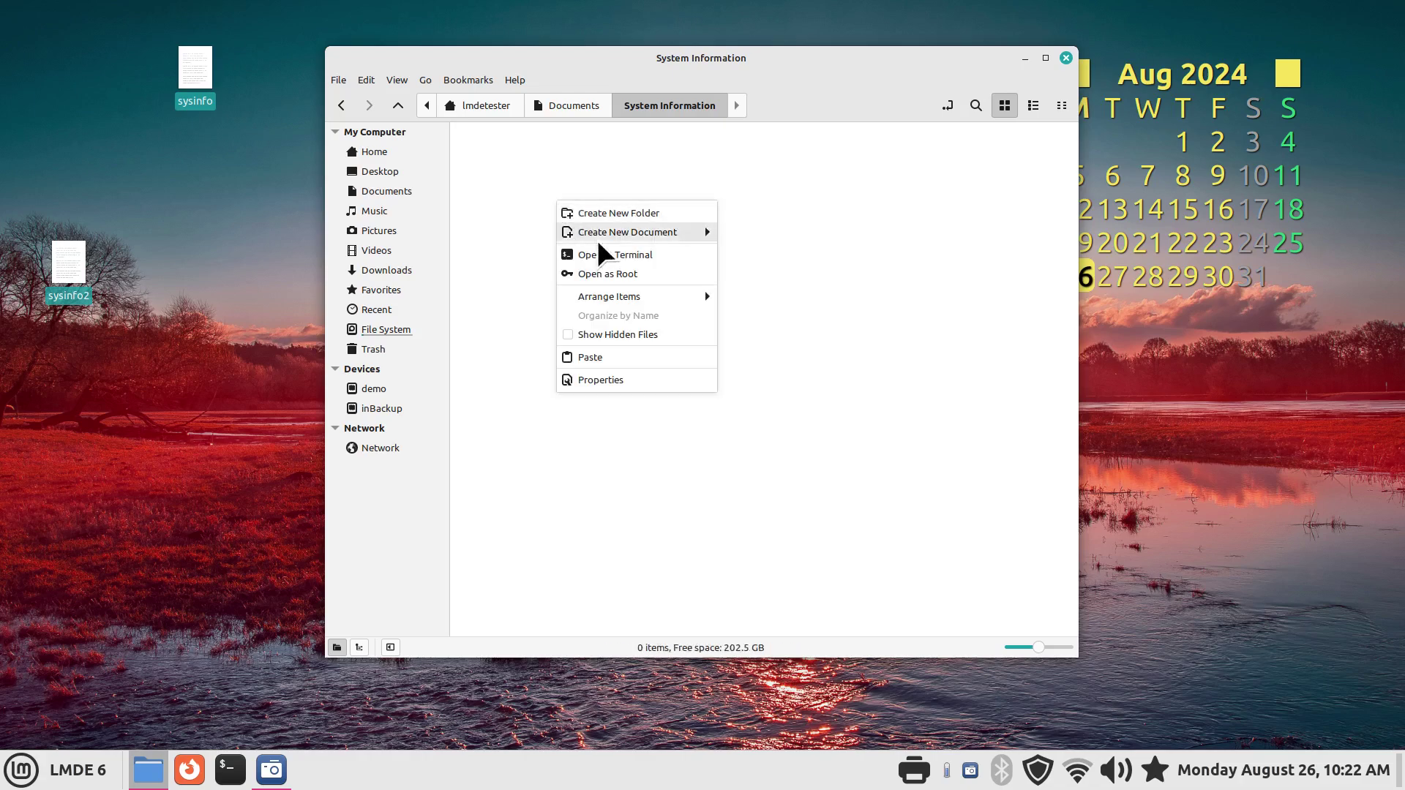
{"action": "left_click", "coordinate": [640, 353]}
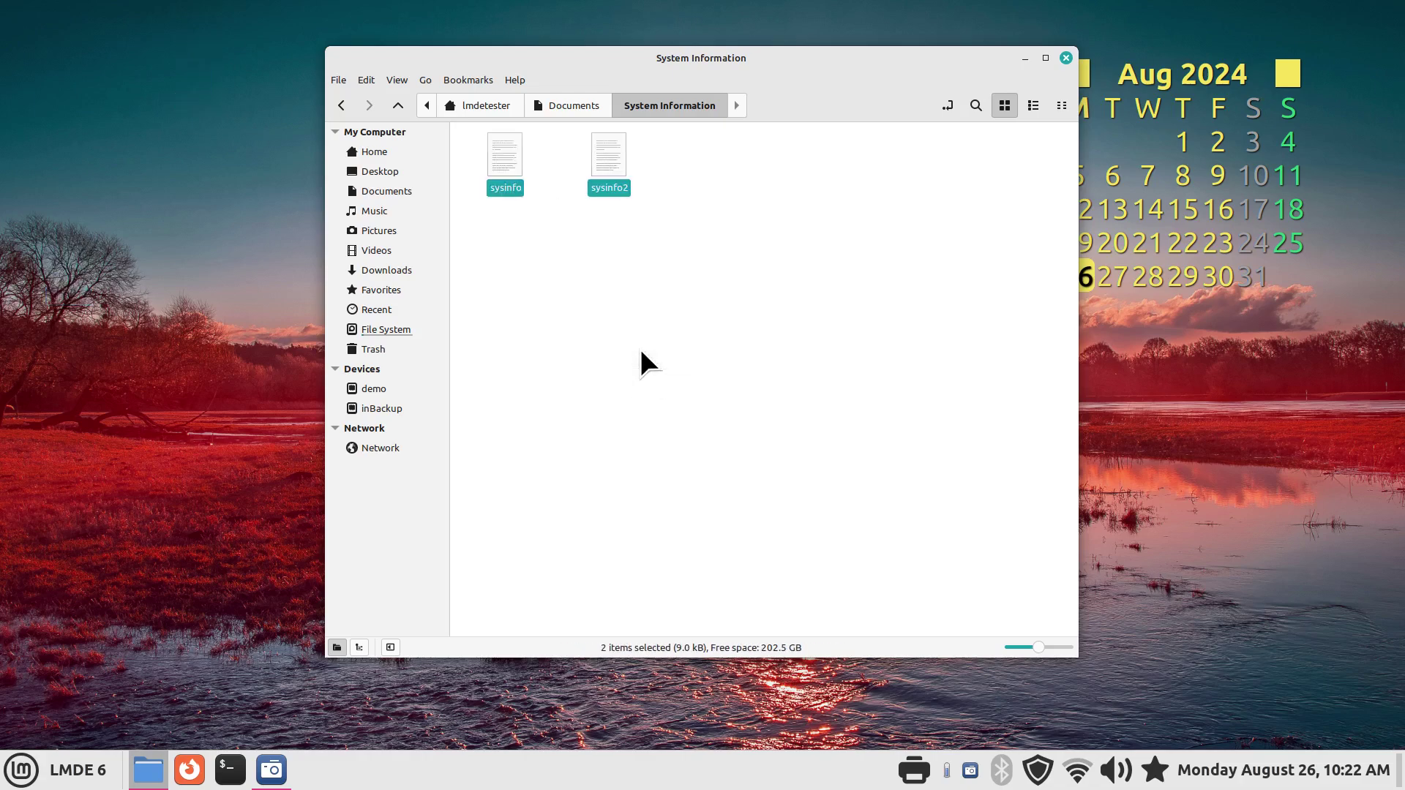
{"action": "left_click", "coordinate": [639, 359]}
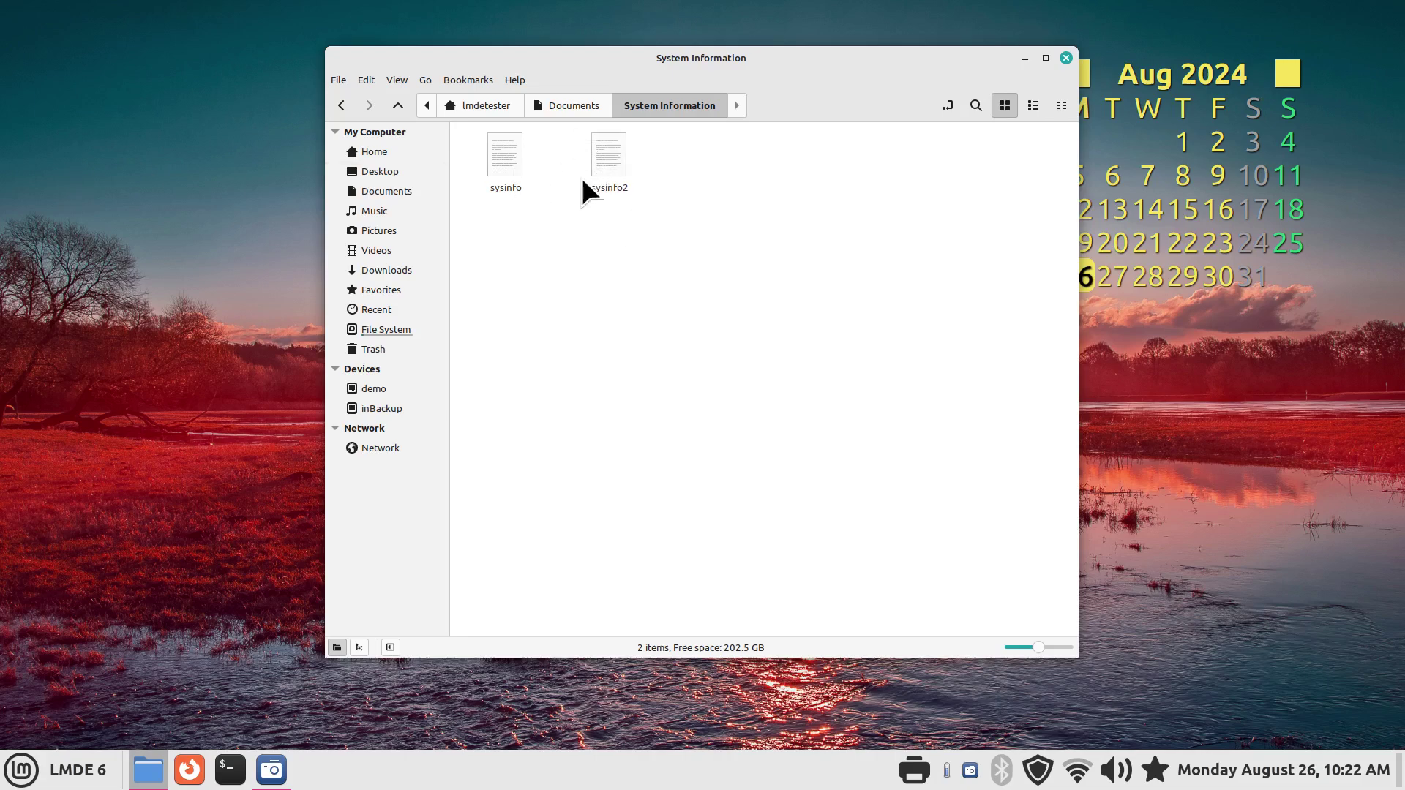
{"action": "double_click", "coordinate": [603, 148]}
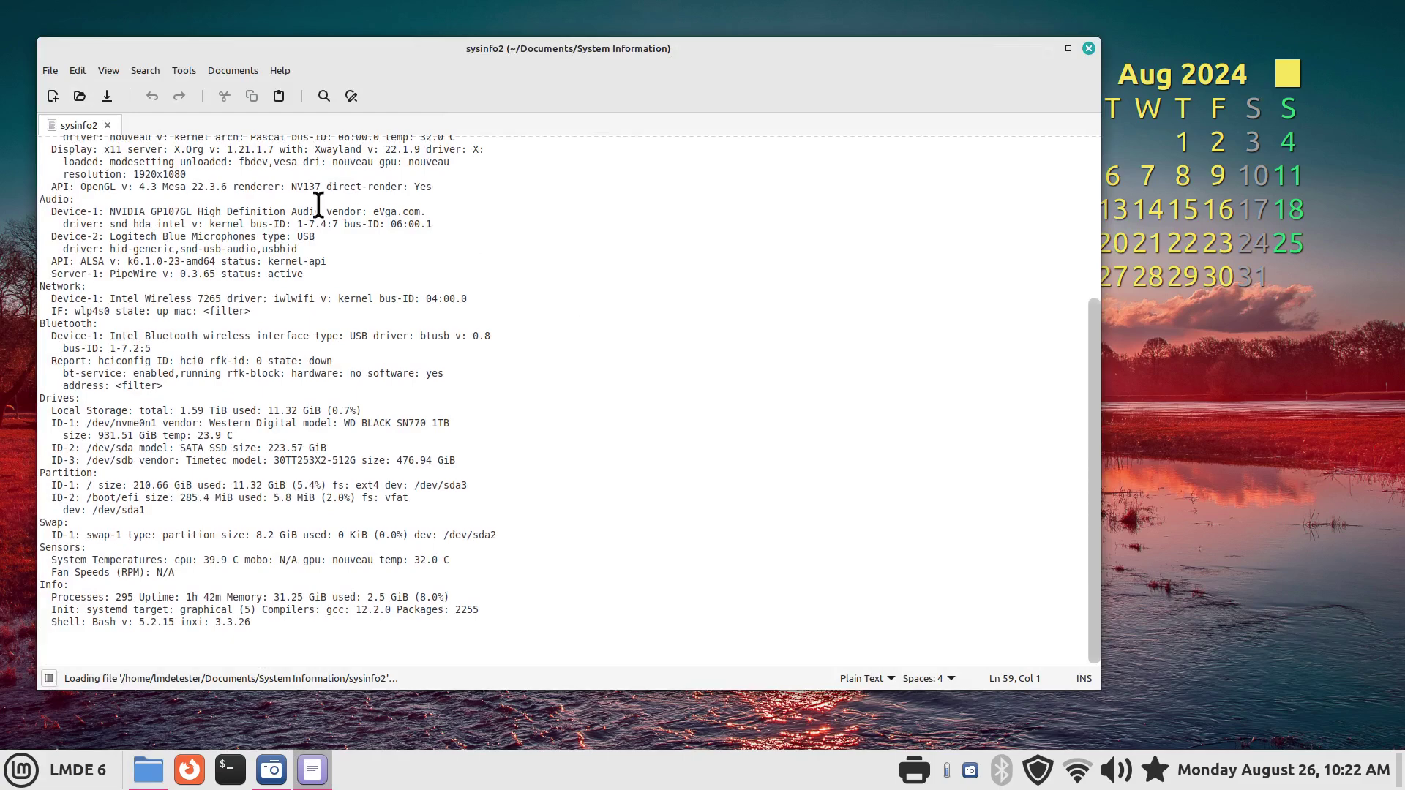
Copy 'ROG STRIX B550-F GAMING' from sysinfo's Mobo line, then close the file.
{"action": "left_click", "coordinate": [1088, 48]}
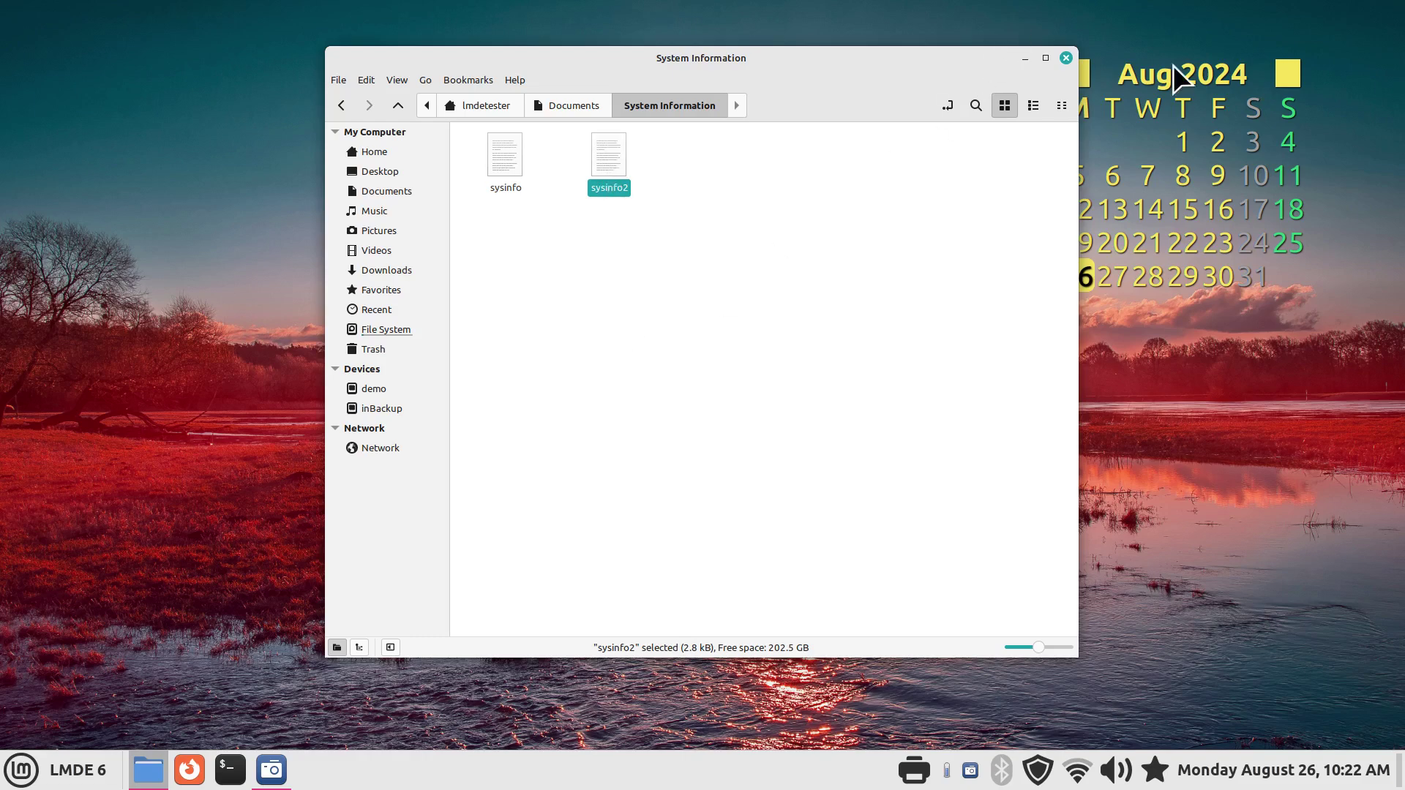
{"action": "double_click", "coordinate": [494, 145]}
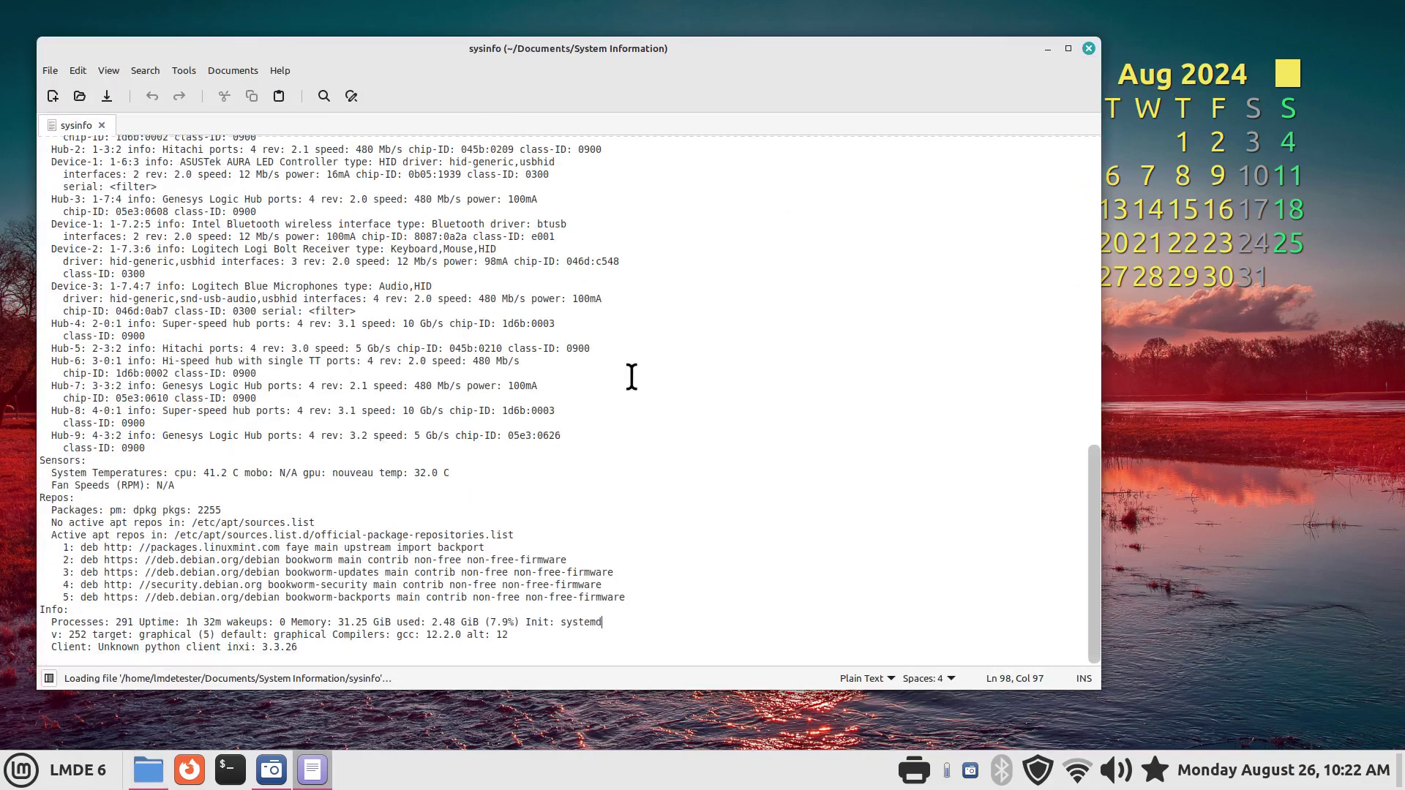
{"action": "scroll", "coordinate": [631, 377], "scroll_direction": "up", "scroll_amount": 10}
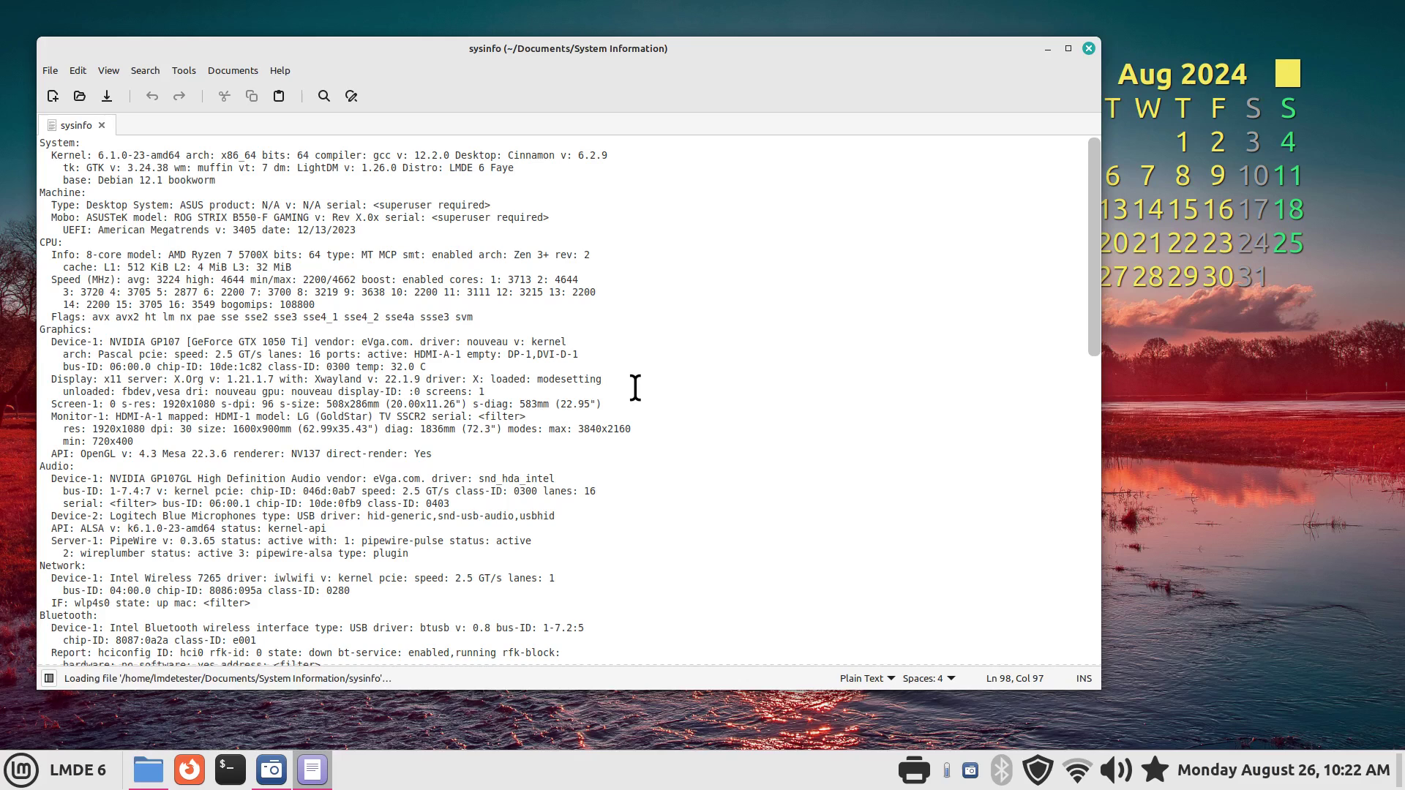
{"action": "left_click", "coordinate": [174, 218]}
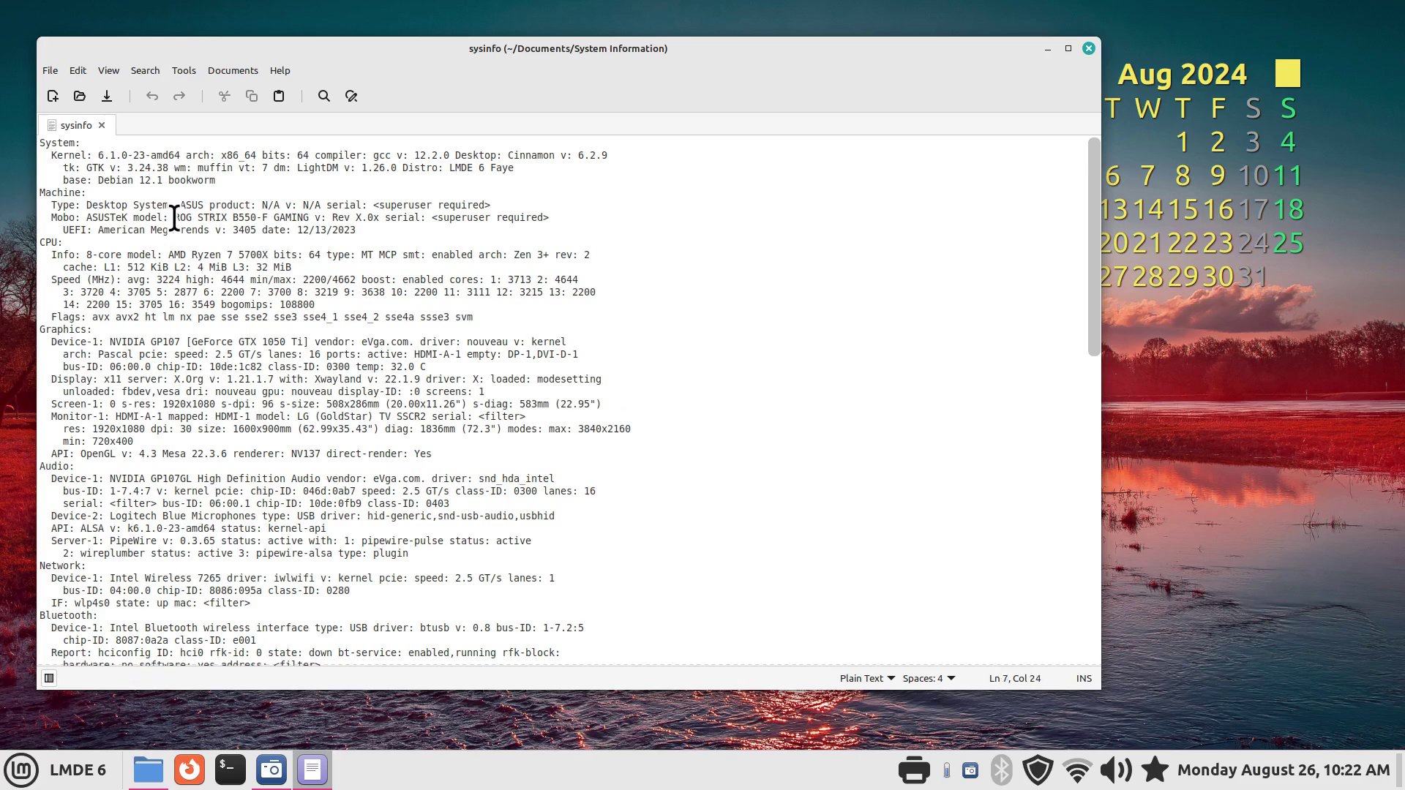
{"action": "left_click_drag", "start_coordinate": [174, 217], "coordinate": [309, 217]}
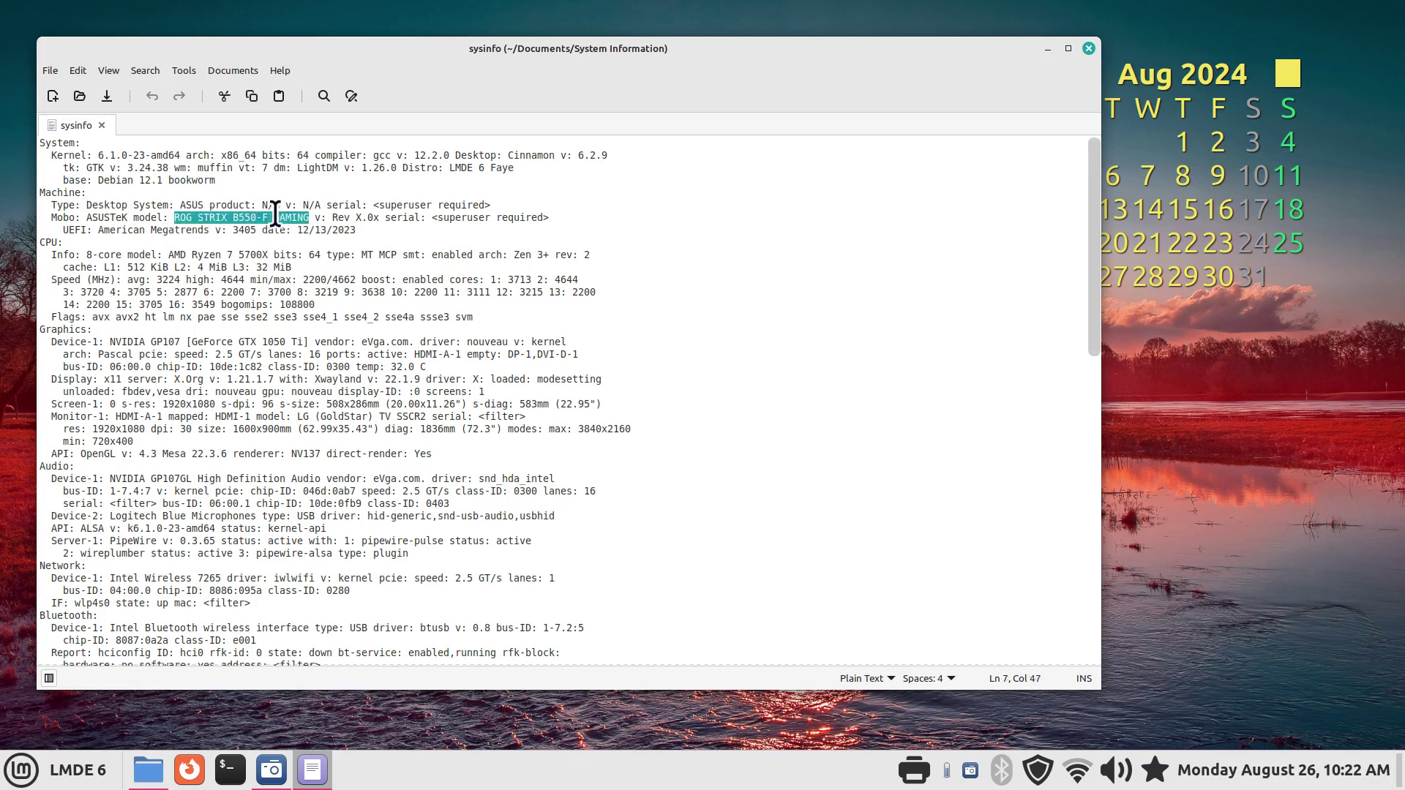
{"action": "right_click", "coordinate": [245, 216]}
{"action": "left_click", "coordinate": [290, 286]}
{"action": "left_click", "coordinate": [1088, 46]}
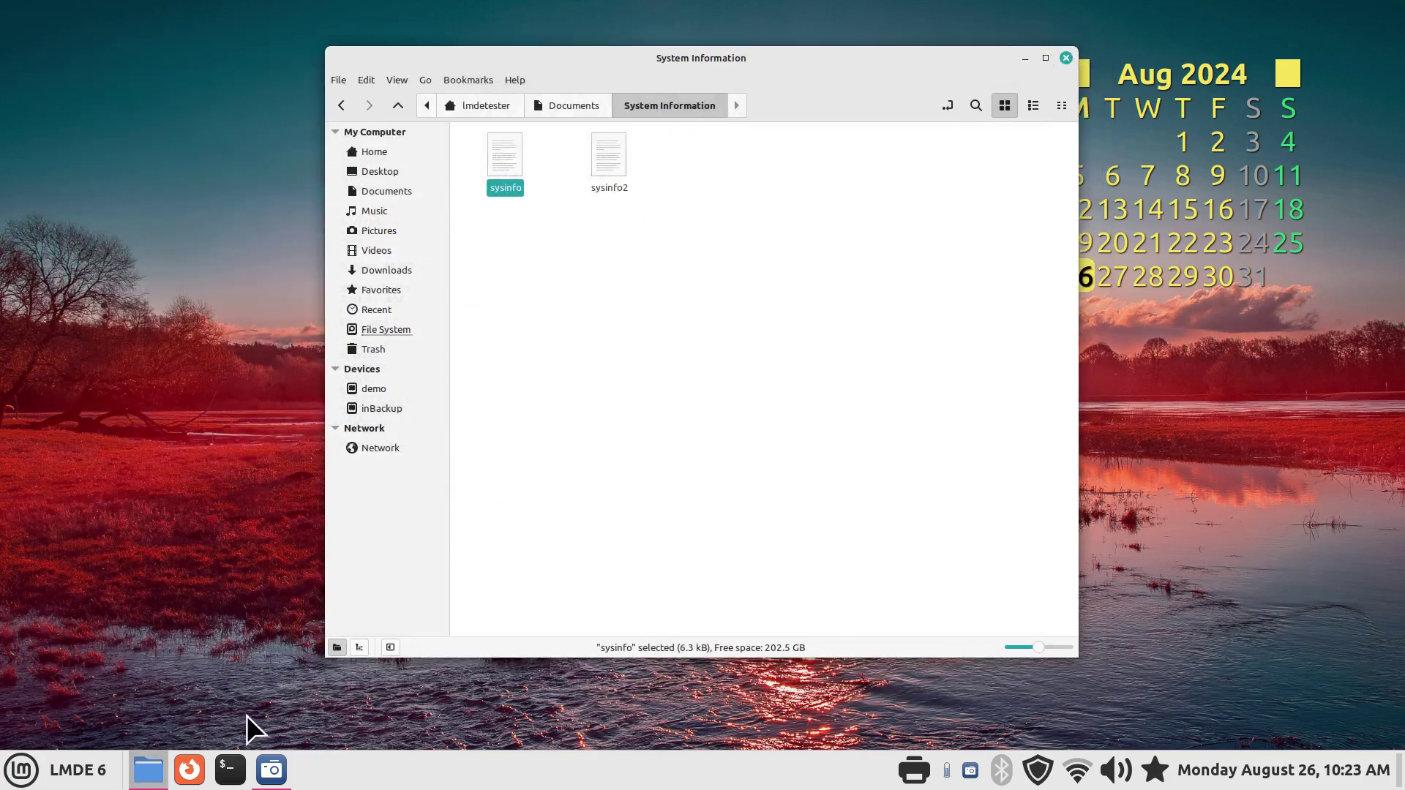
Search Google in Firefox for the pasted model 'ROG STRIX B550-F GAMING'.
{"action": "left_click", "coordinate": [189, 769]}
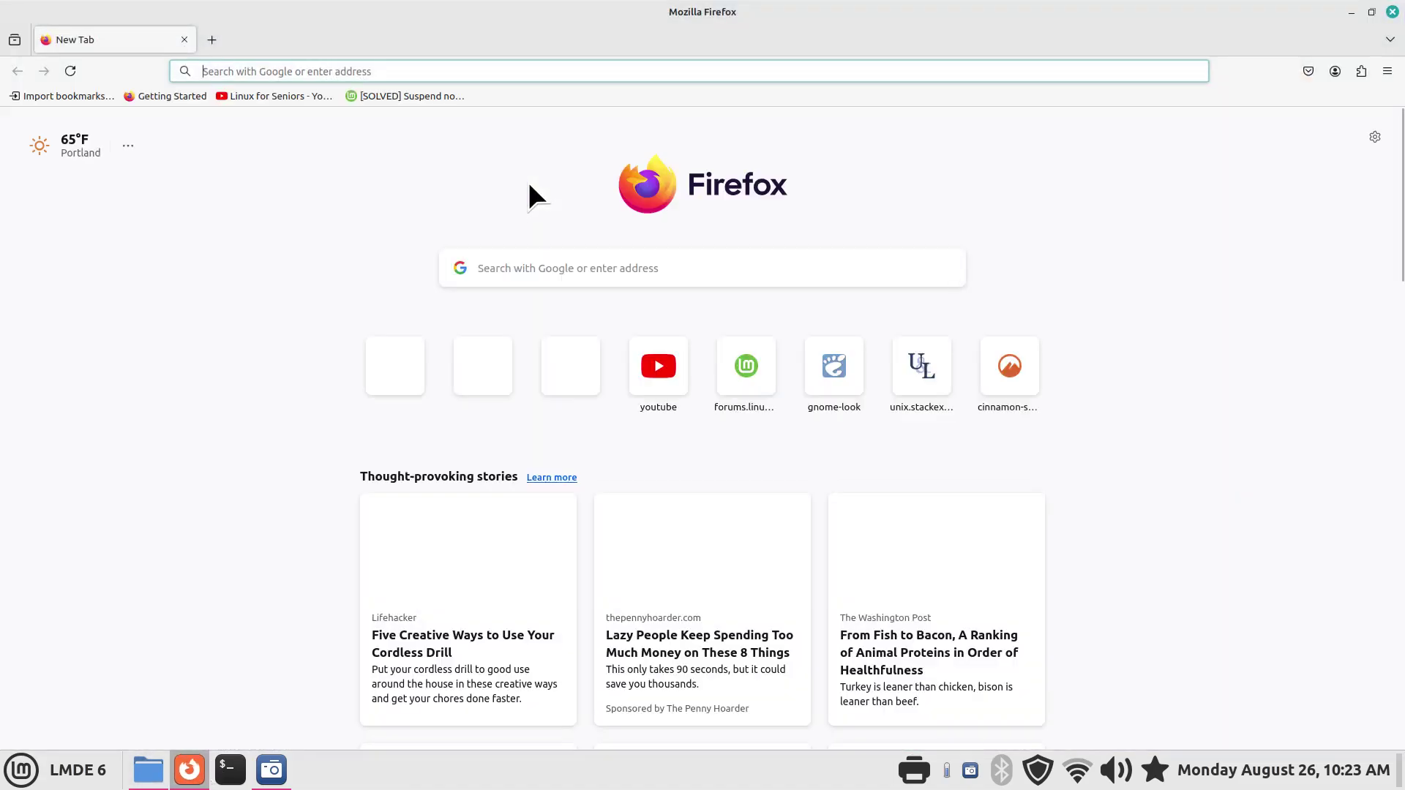
{"action": "left_click", "coordinate": [498, 268]}
{"action": "right_click", "coordinate": [500, 270]}
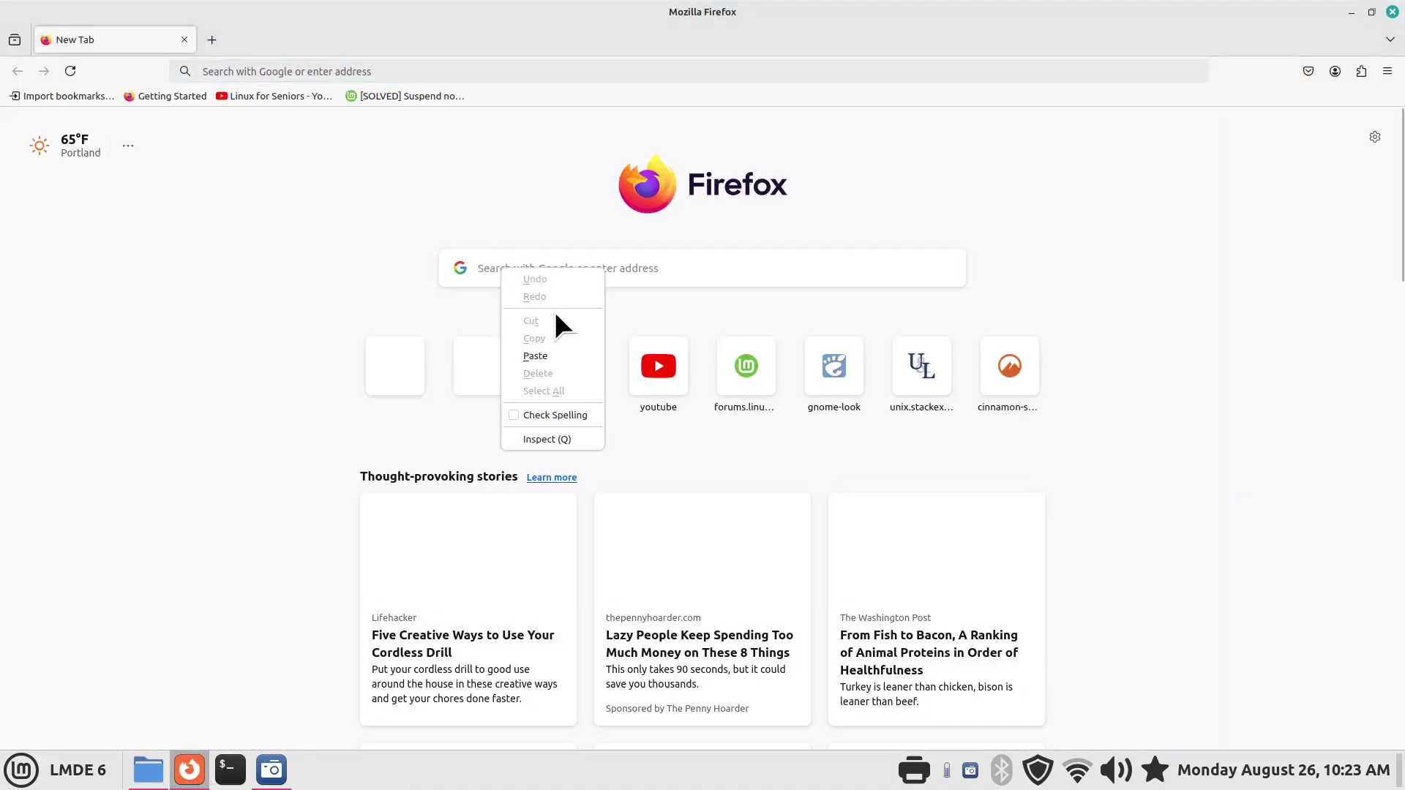
{"action": "left_click", "coordinate": [565, 357]}
{"action": "key", "text": "Return"}
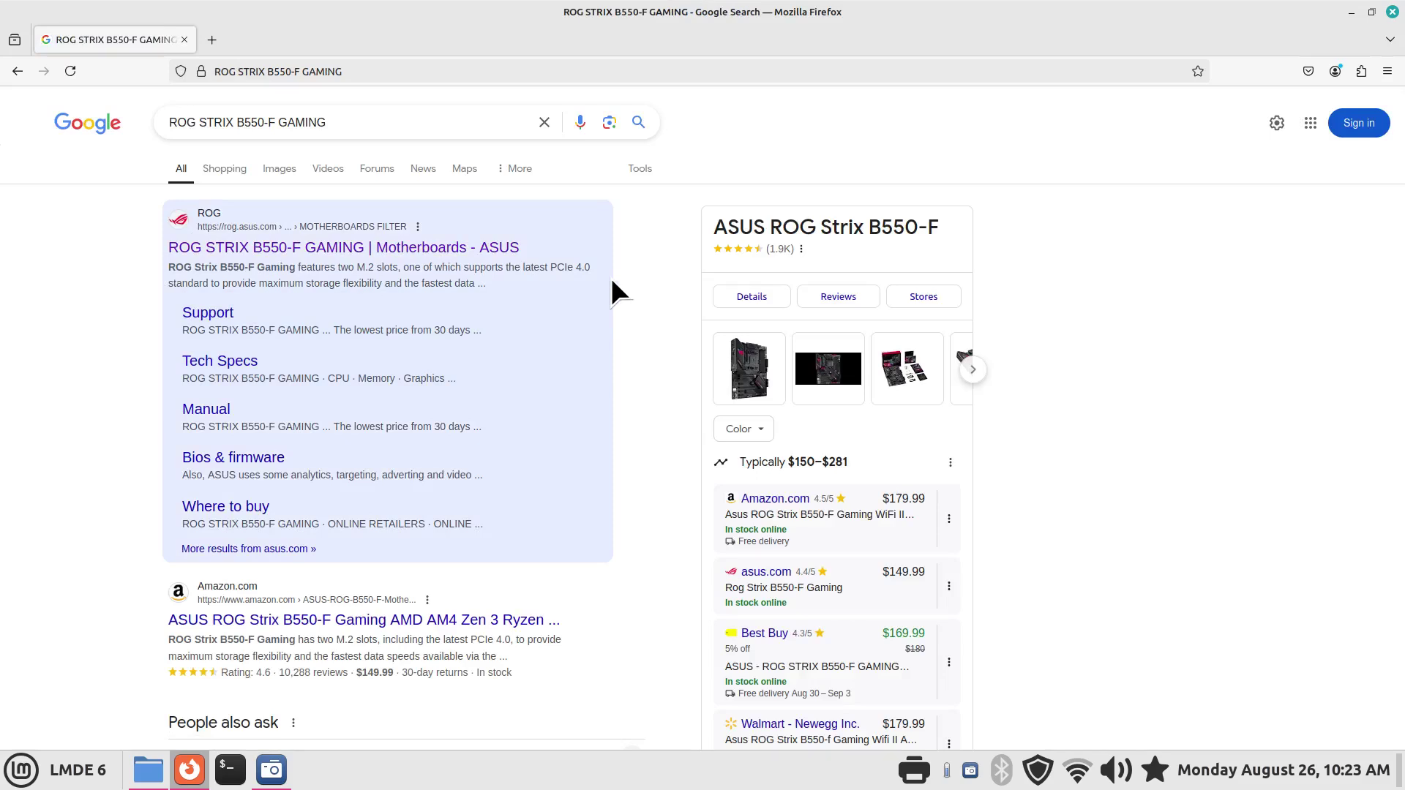
Close Firefox and the System Information folder window.
{"action": "left_click", "coordinate": [1392, 12]}
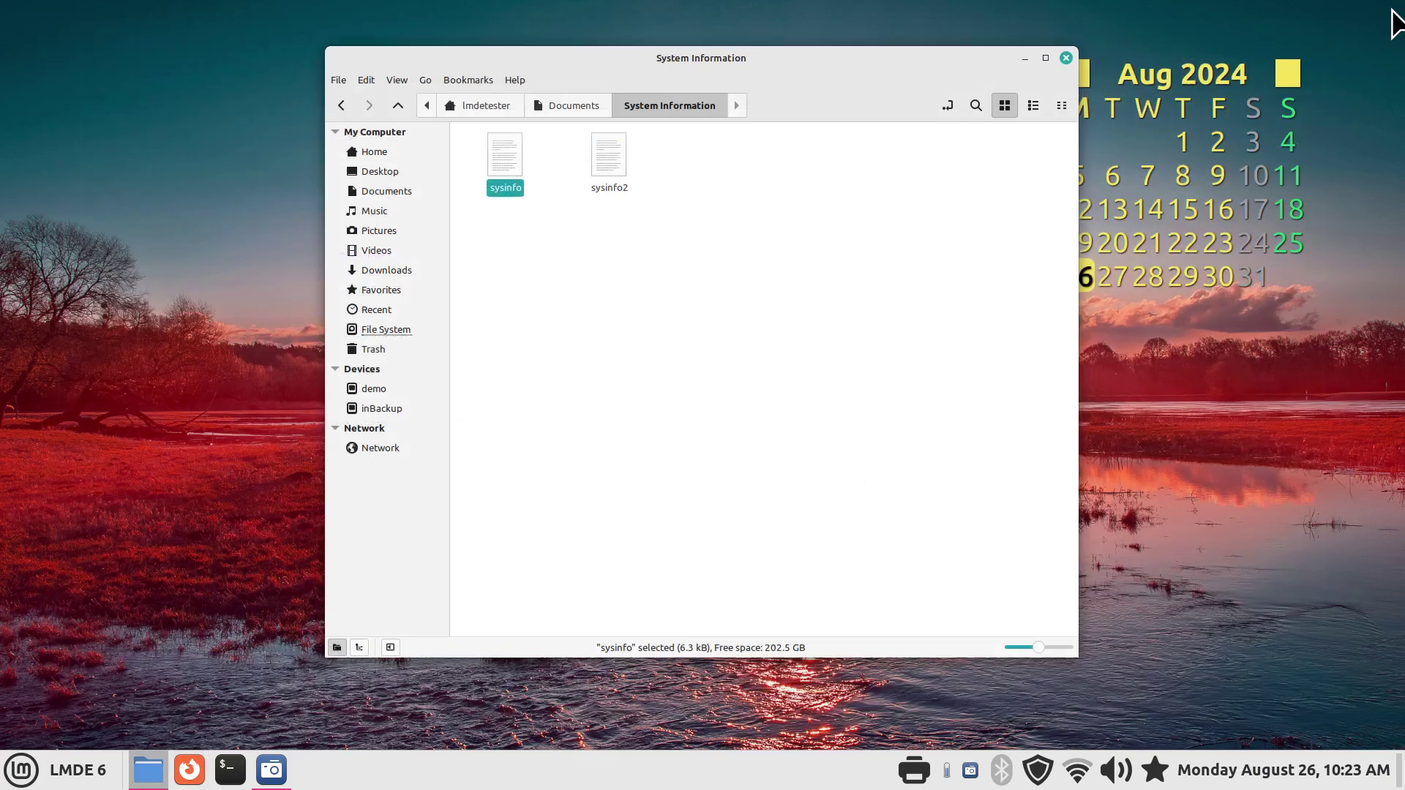
{"action": "left_click", "coordinate": [1065, 57]}
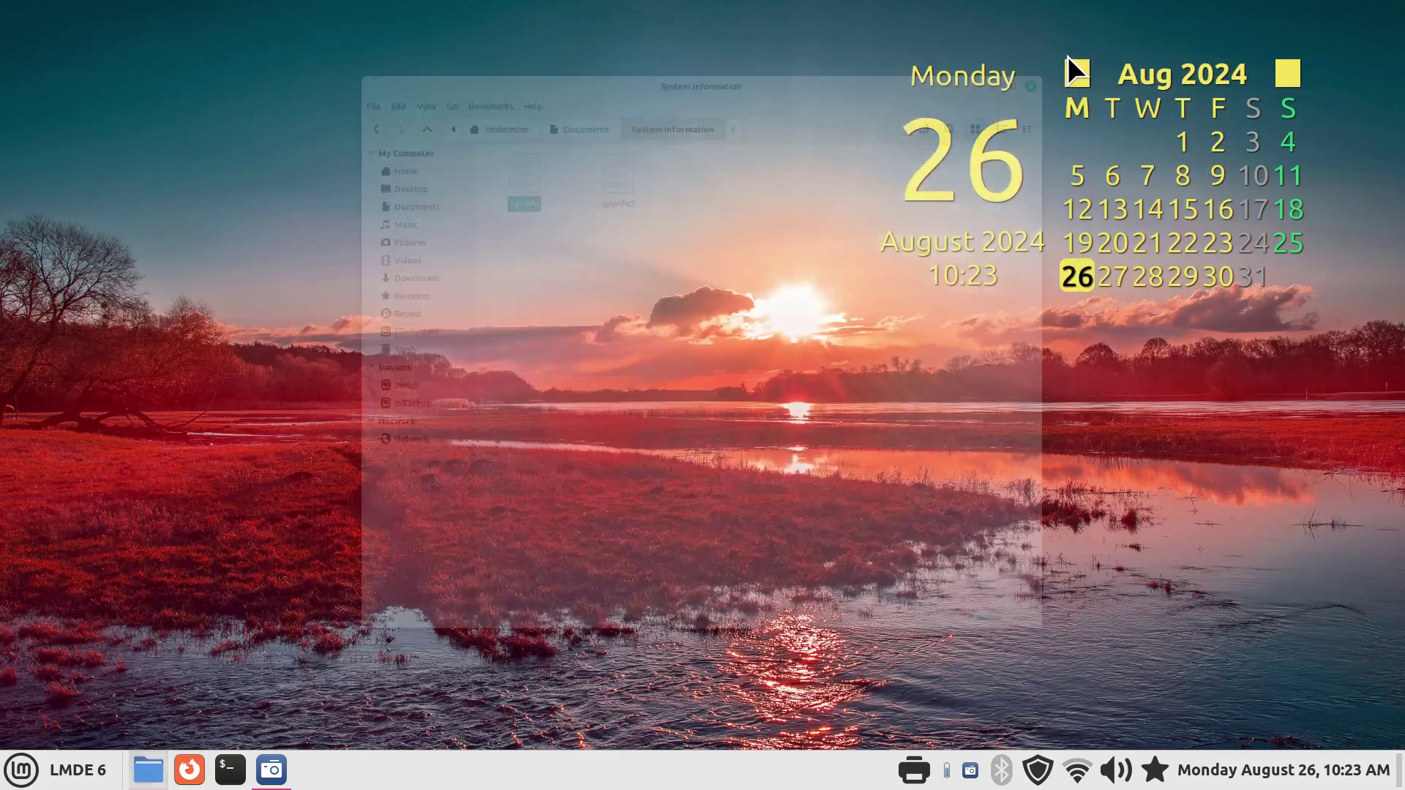